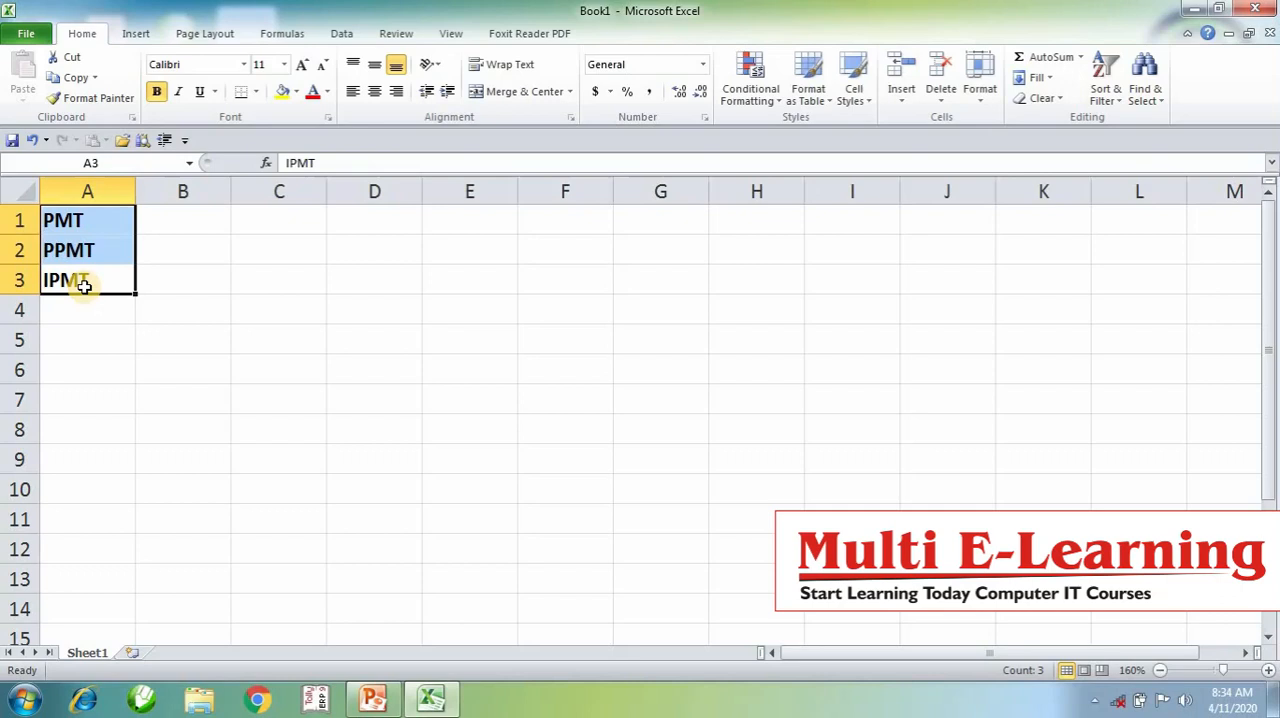
- Enter the loan amount 100000 in cell D3 and the interest rate 2% in E3
scroll(458, 335, up, 2)
ctrl+click(459, 284)
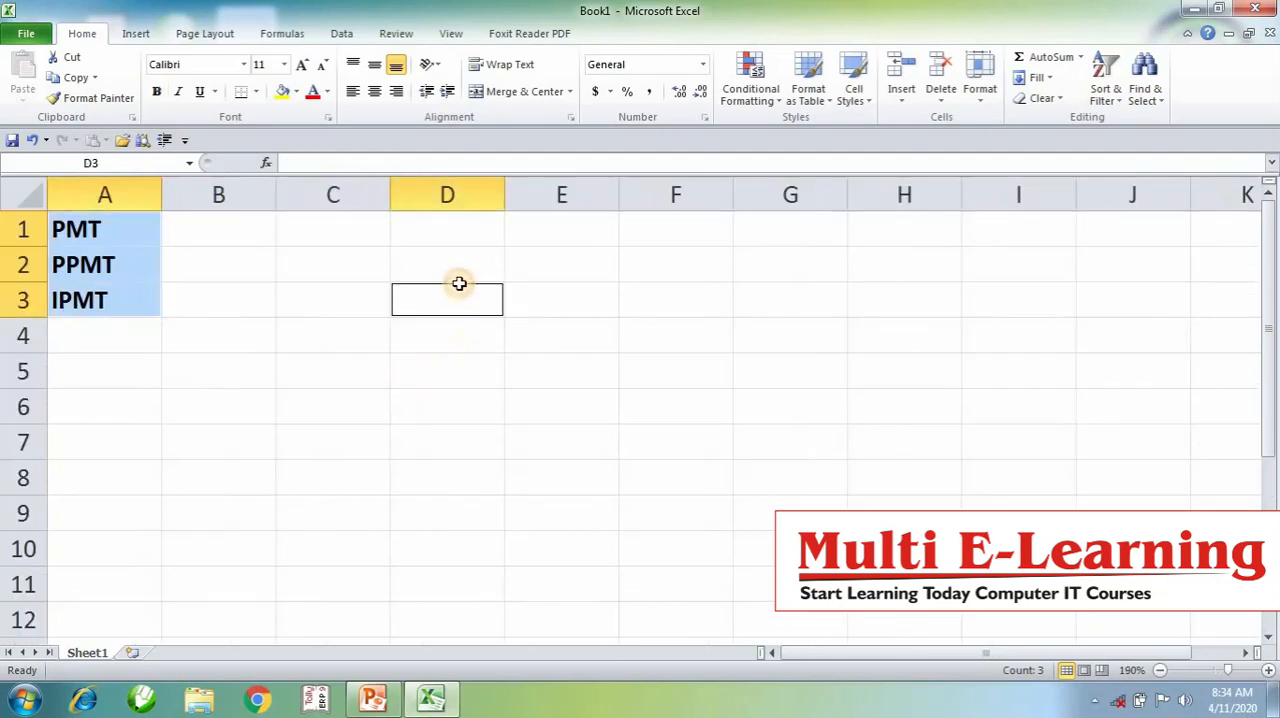
text(10)
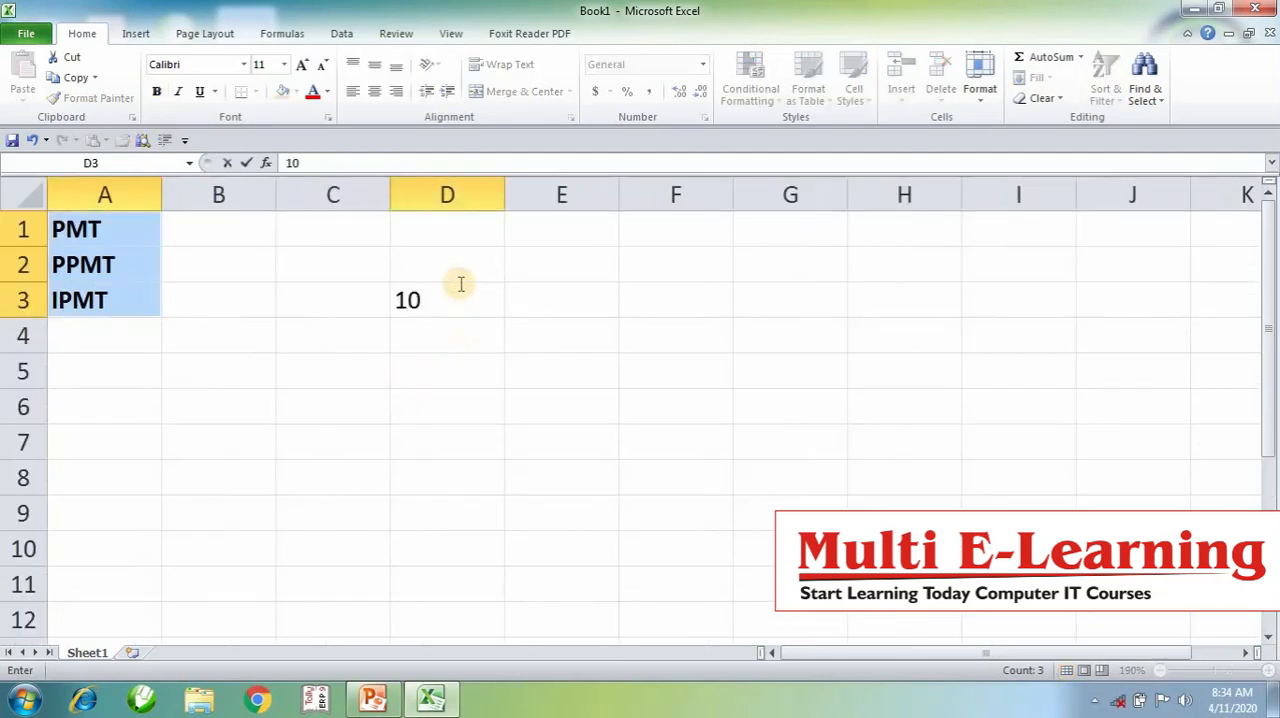
click(457, 377)
click(452, 302)
text(100000)
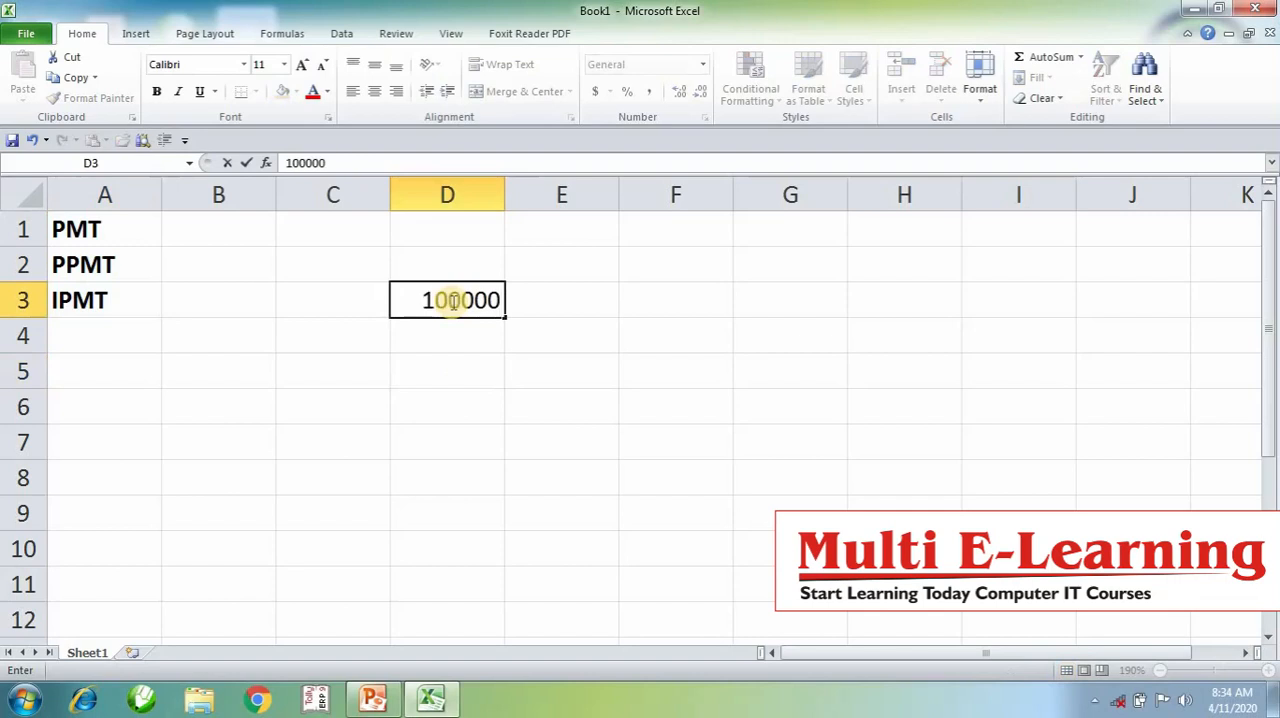
key(Tab)
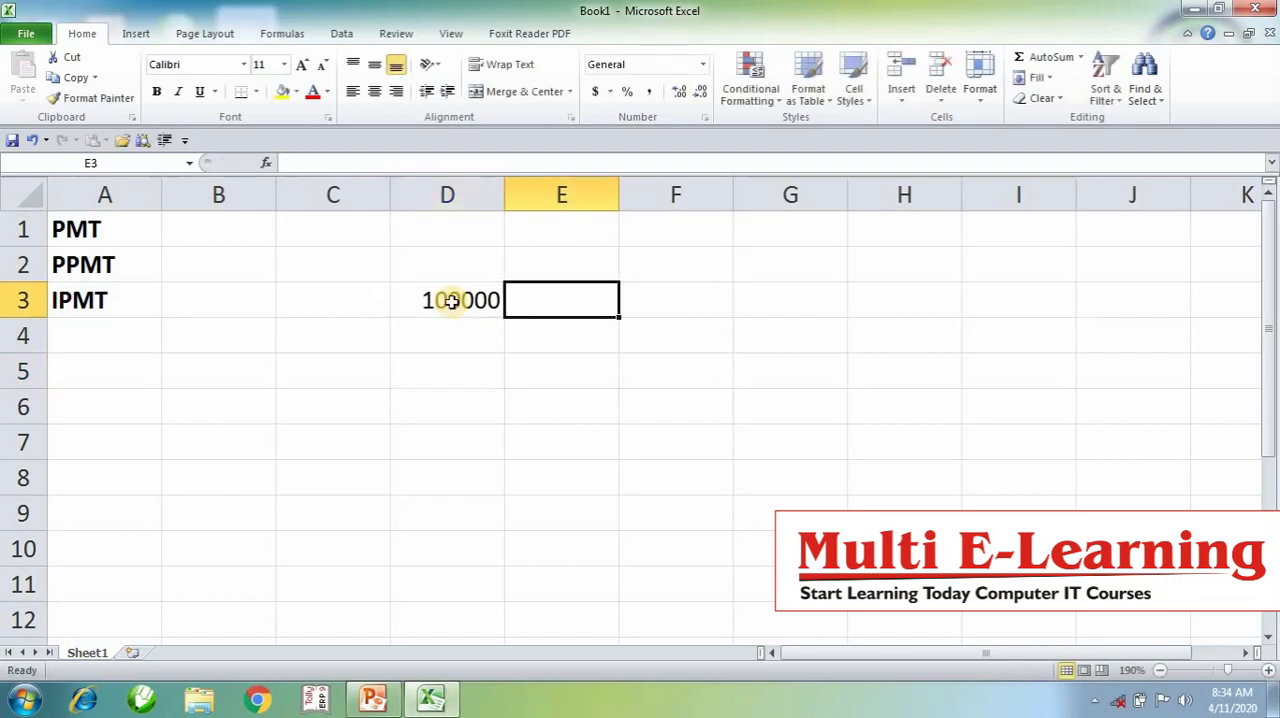
text(2)
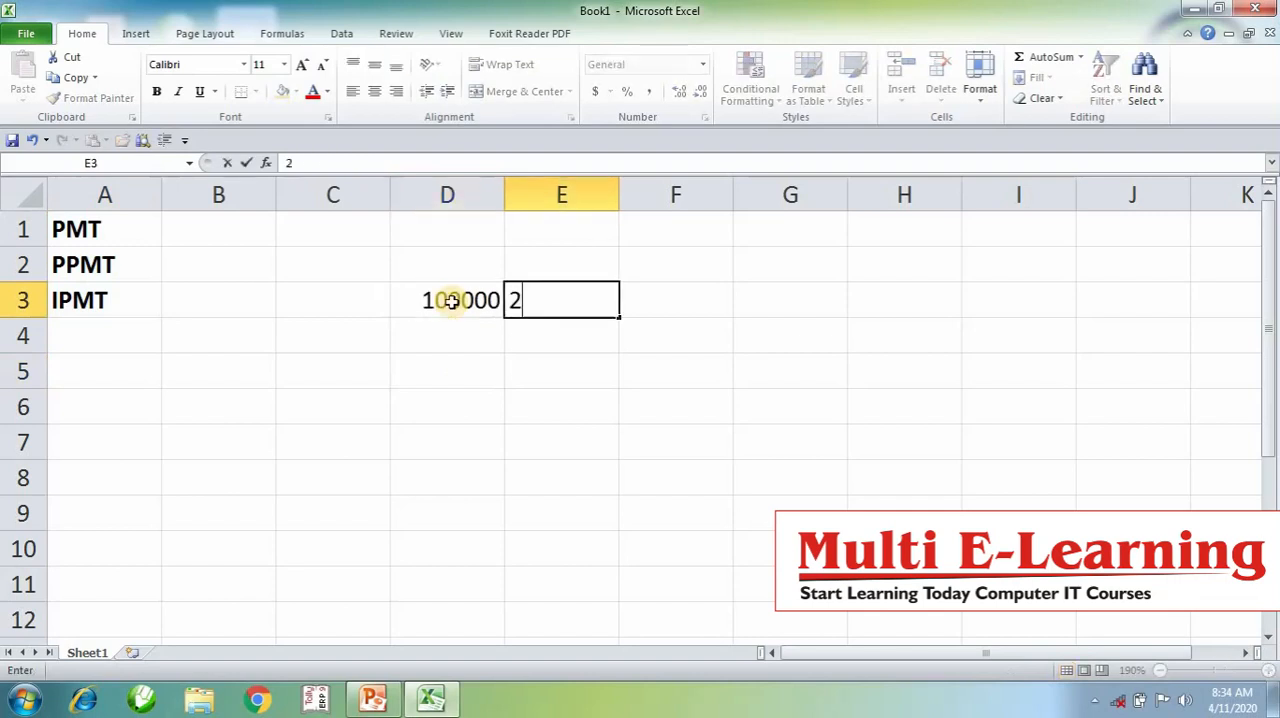
text(%)
key(Tab)
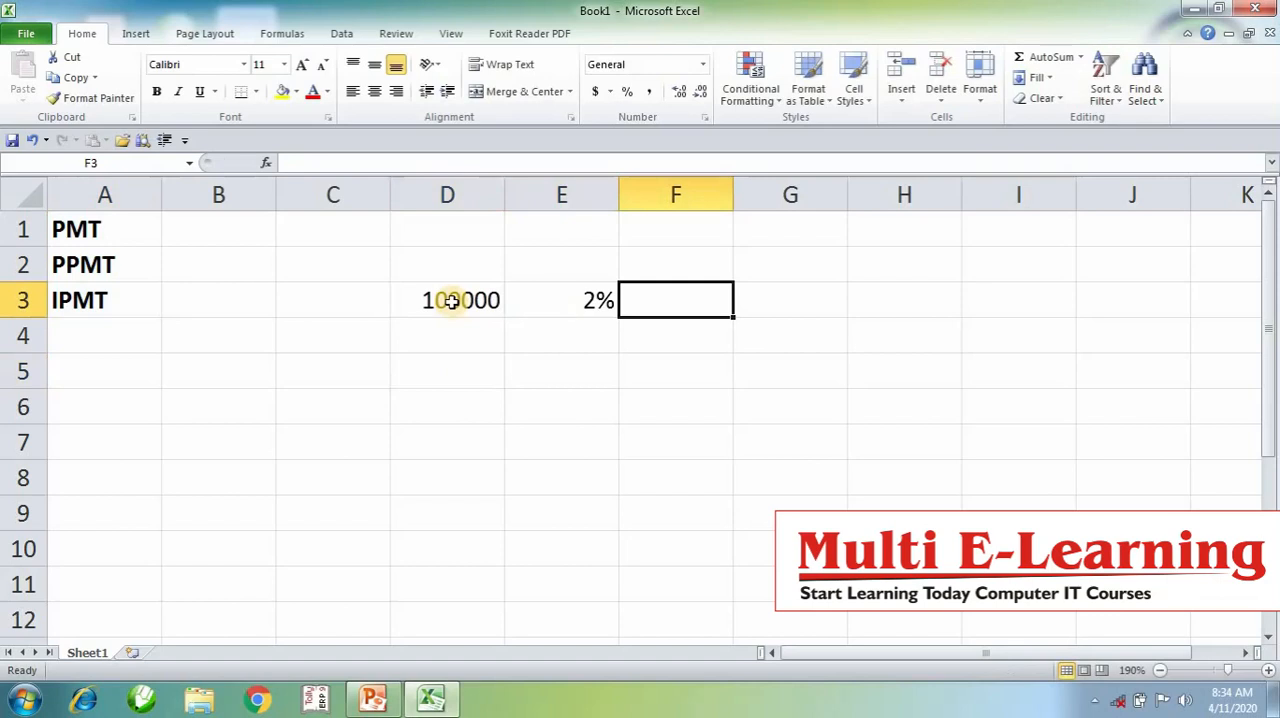
- Calculate the first period's interest in F3 with the formula =D3*E3
text(=)
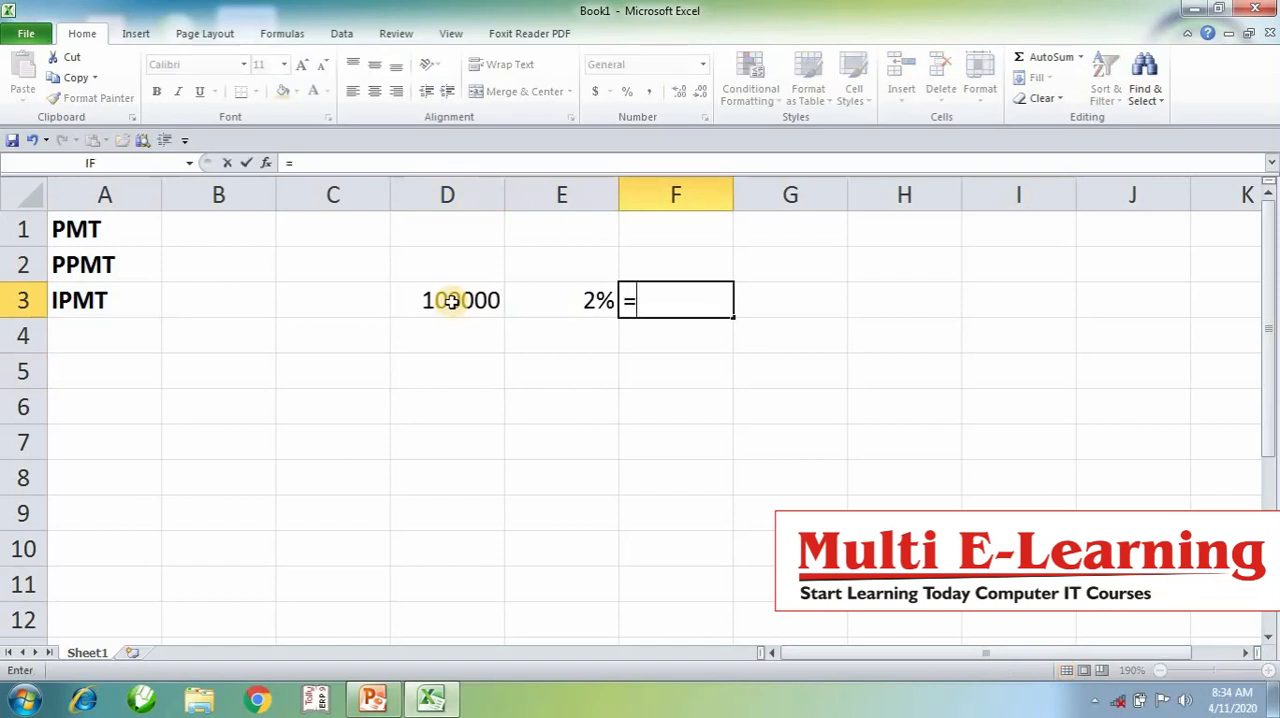
click(452, 301)
text(*)
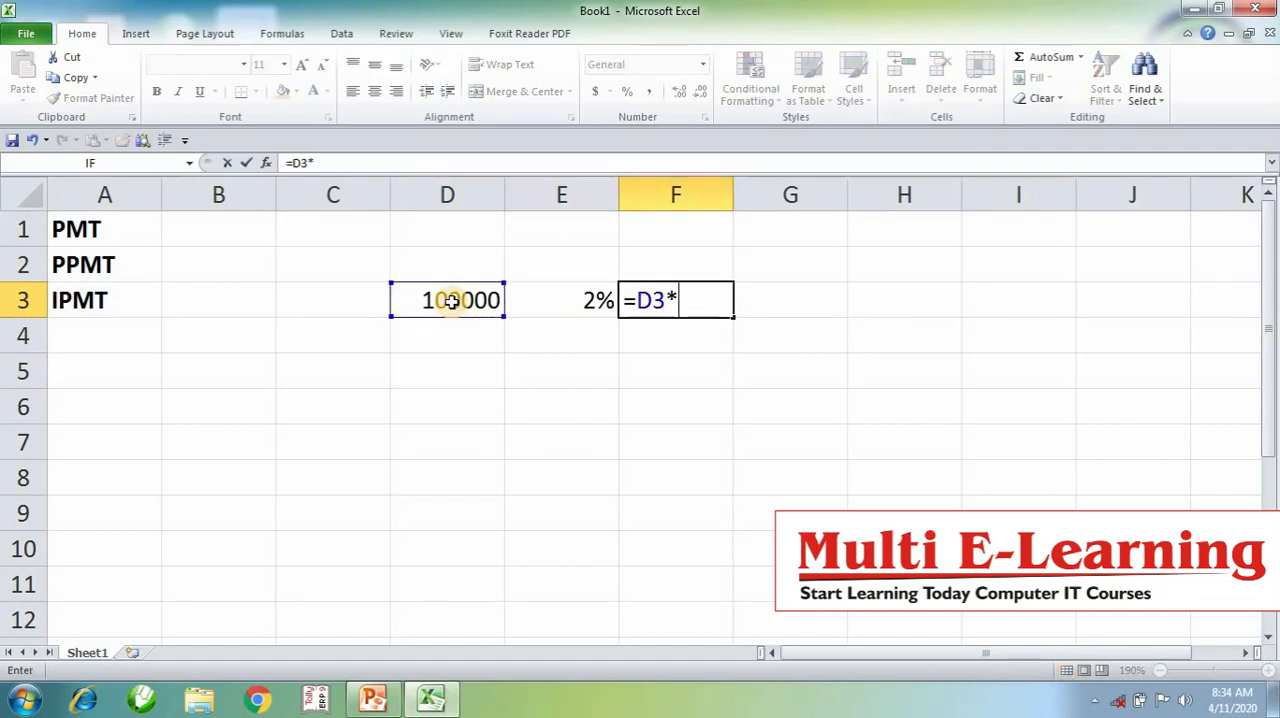
click(522, 306)
key(Return)
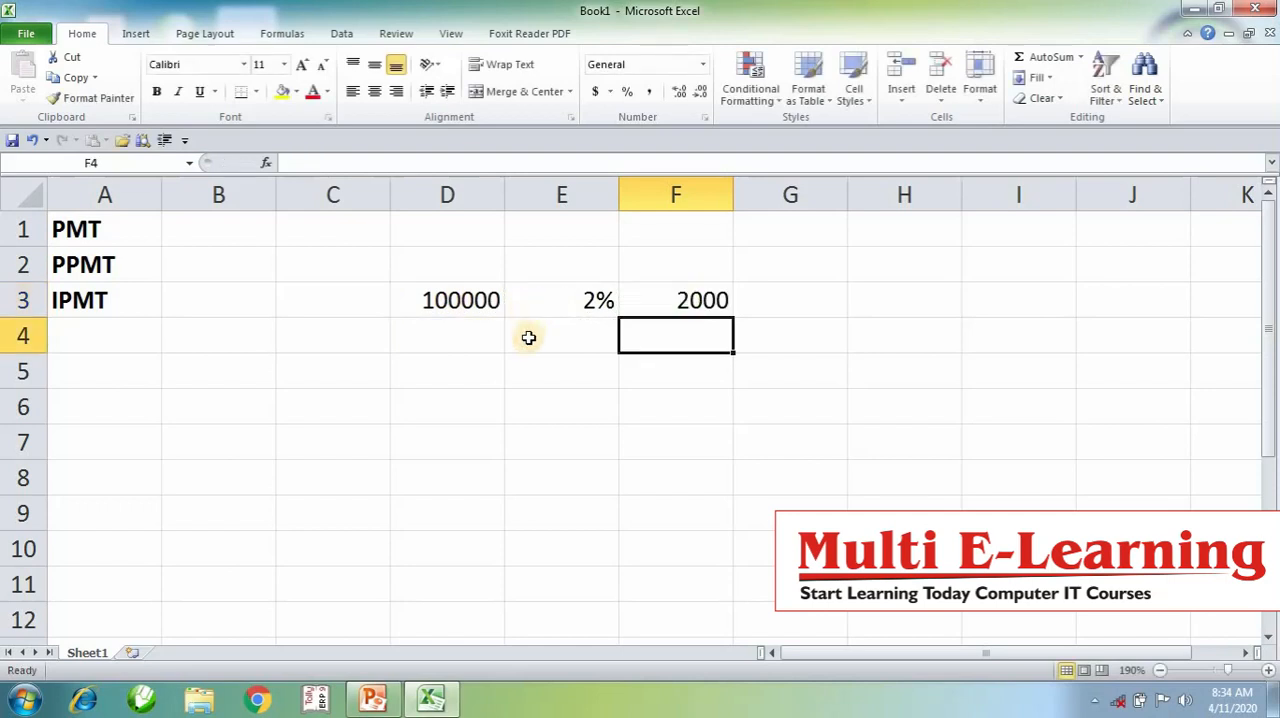
- Enter the first instalment of 10000 in G7 and its principal portion of 8000 in H7
click(585, 511)
click(842, 453)
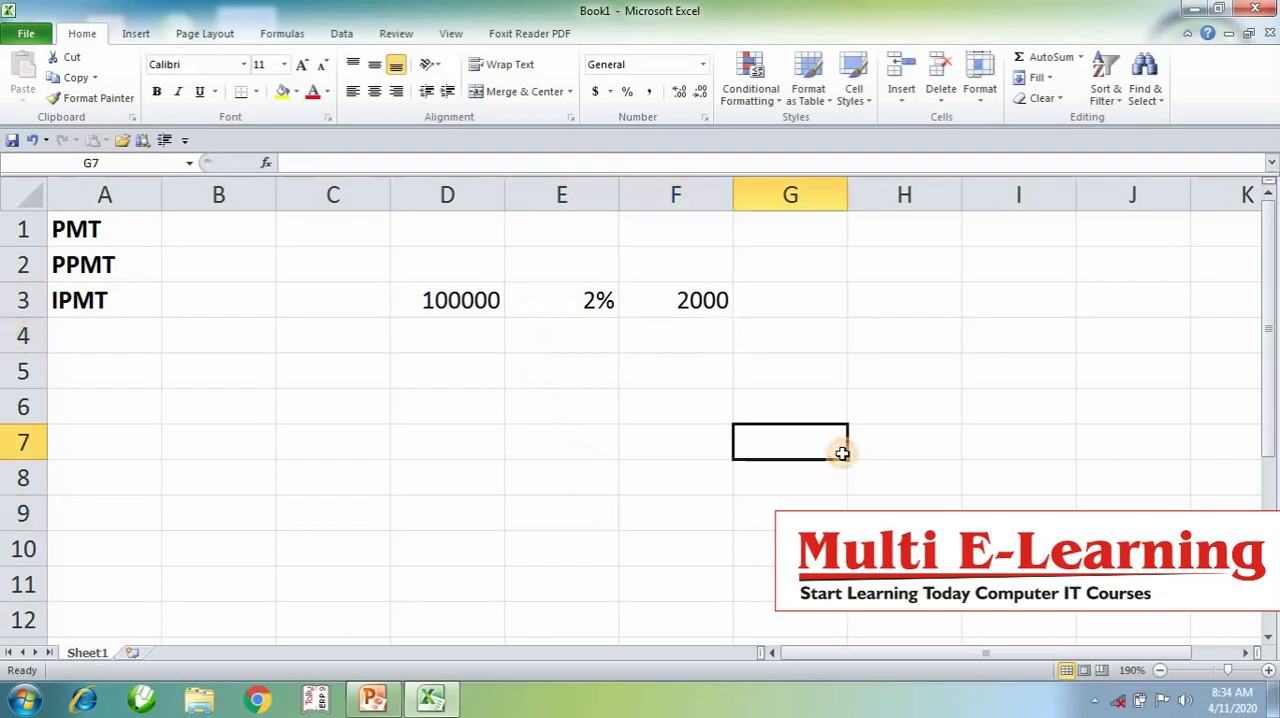
text(10000)
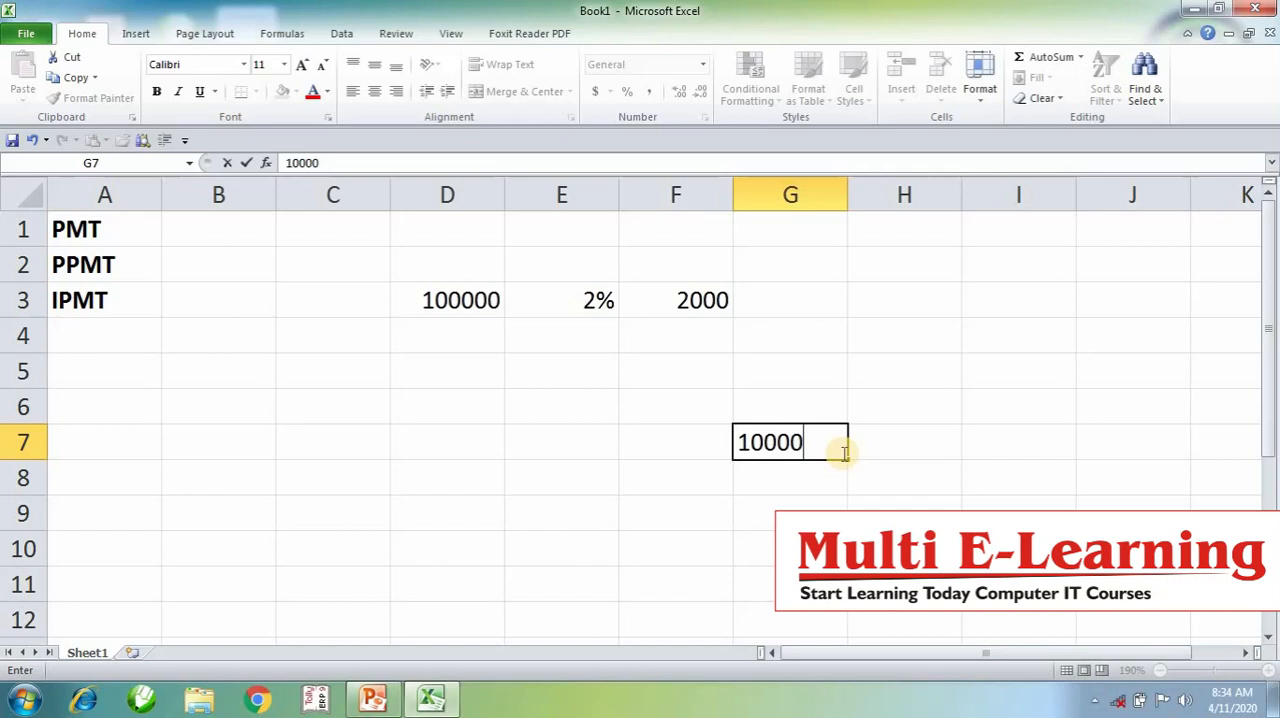
click(786, 498)
click(700, 308)
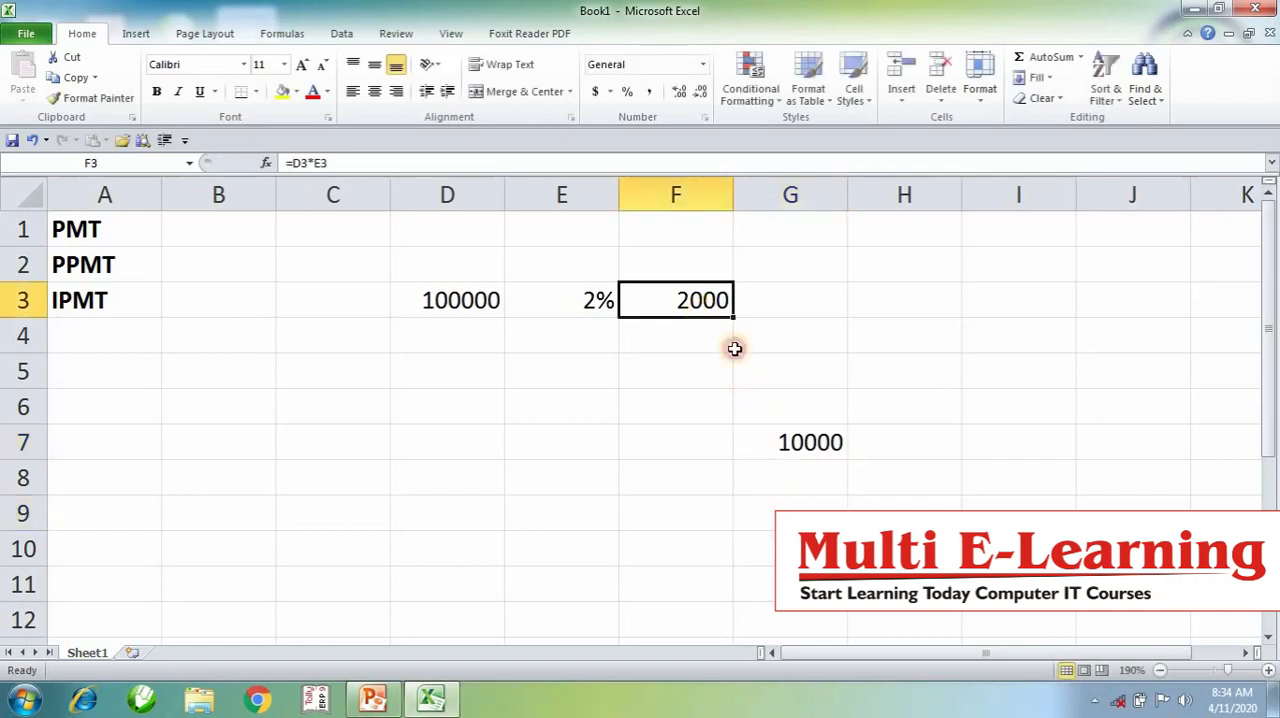
click(819, 443)
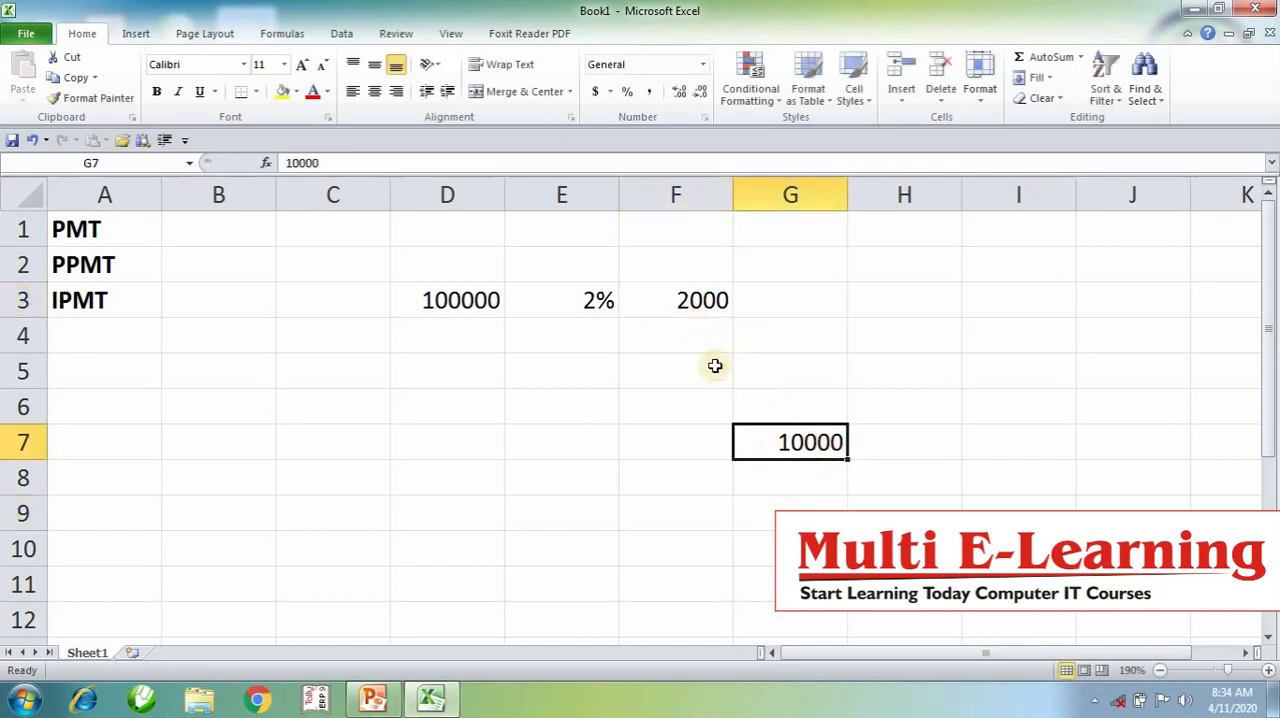
click(893, 442)
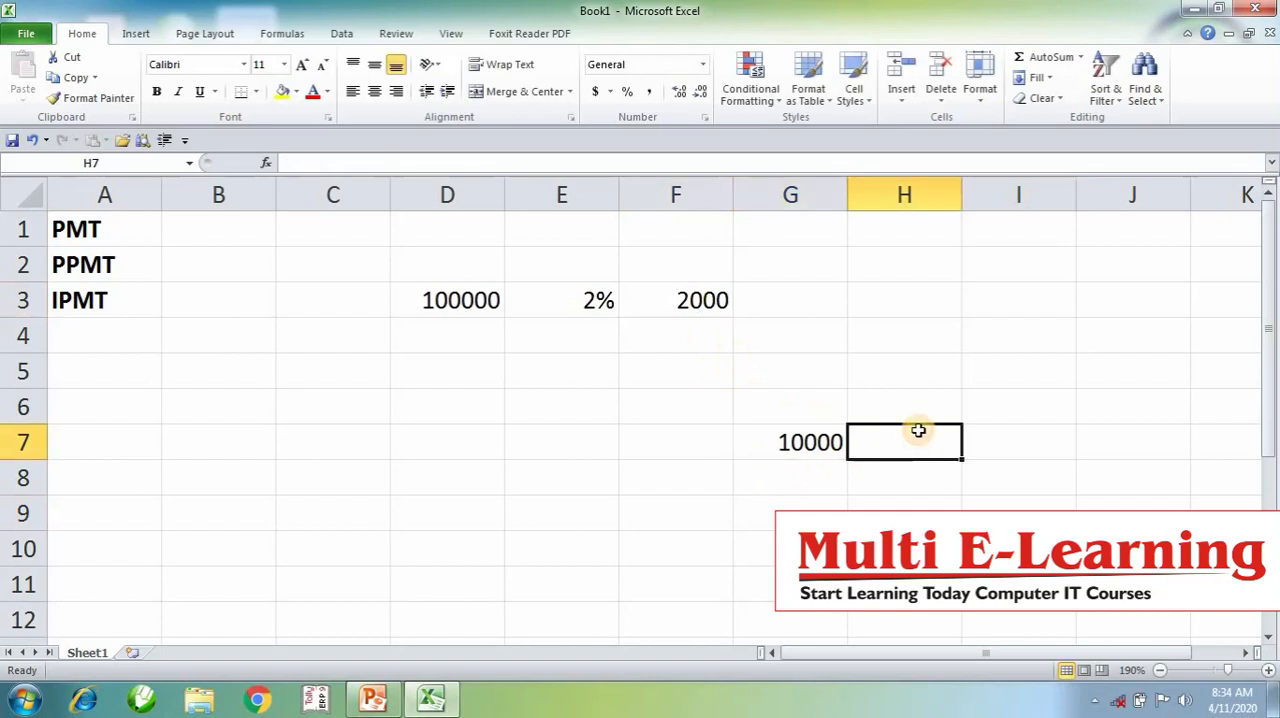
text(8000)
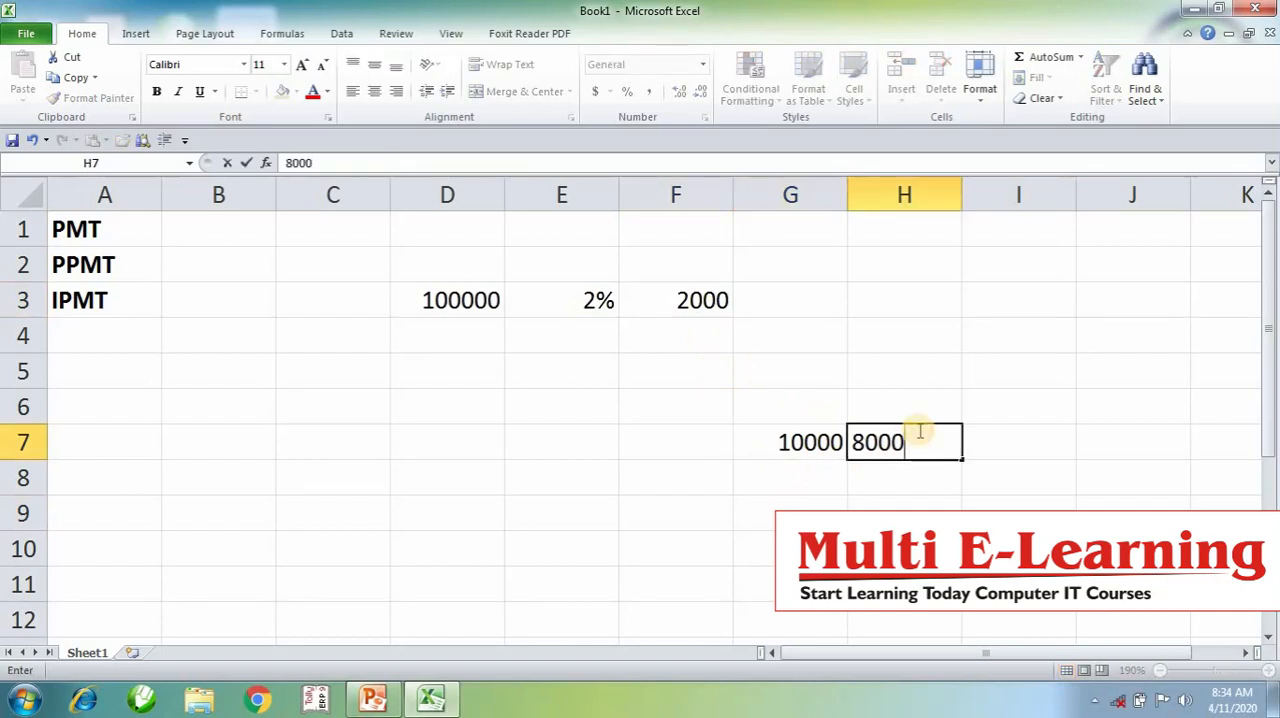
click(758, 548)
- Enter the principal repayment 8000 in D4 and calculate the remaining balance in D5 with =D3-D4
click(458, 331)
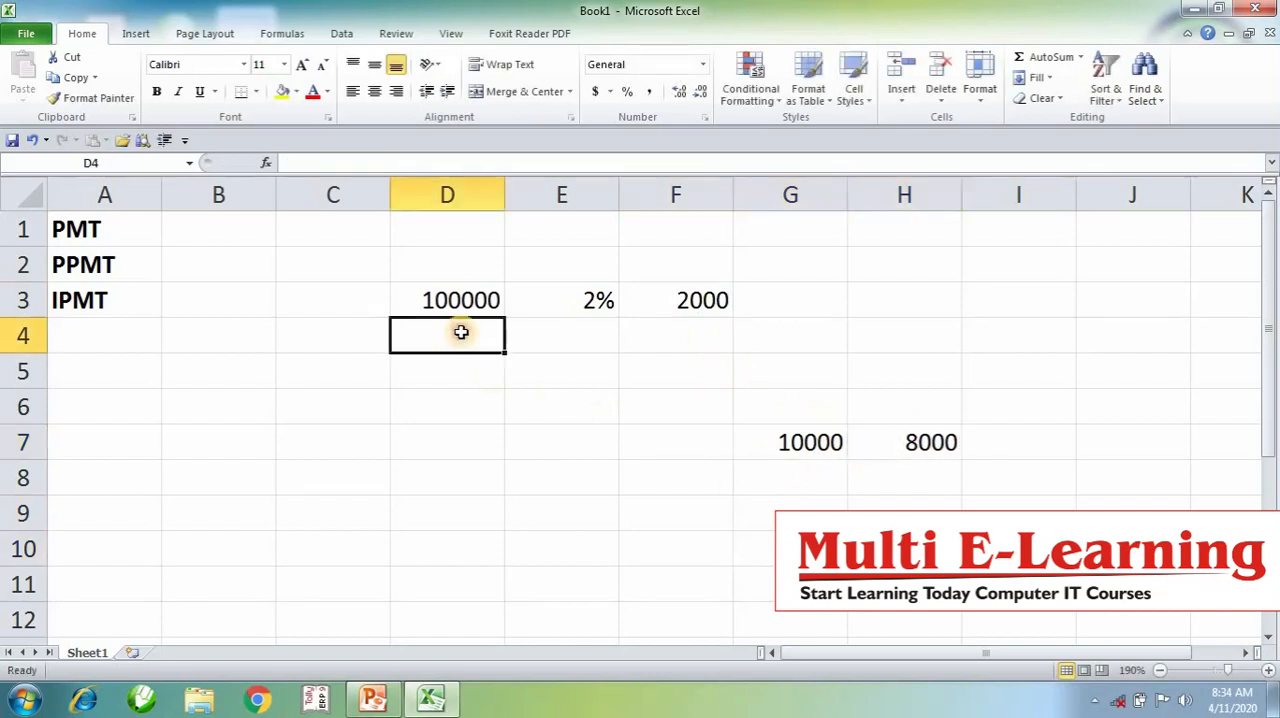
text(8000)
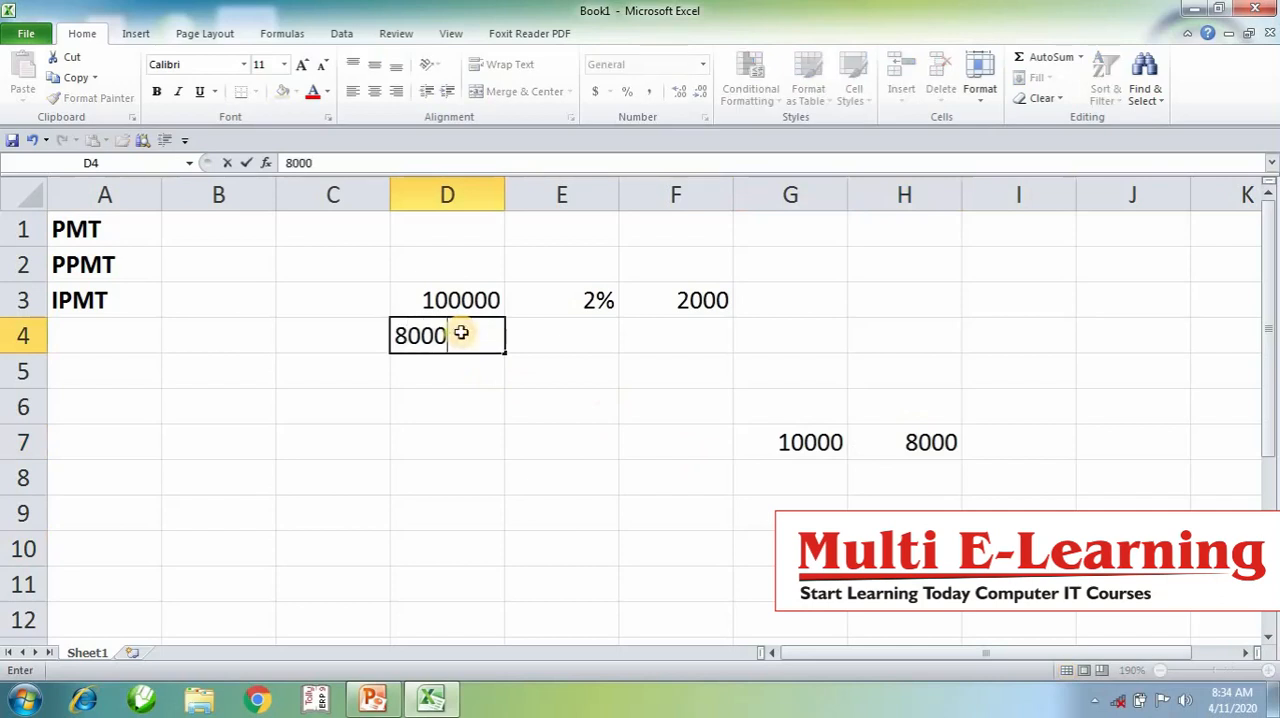
key(Return)
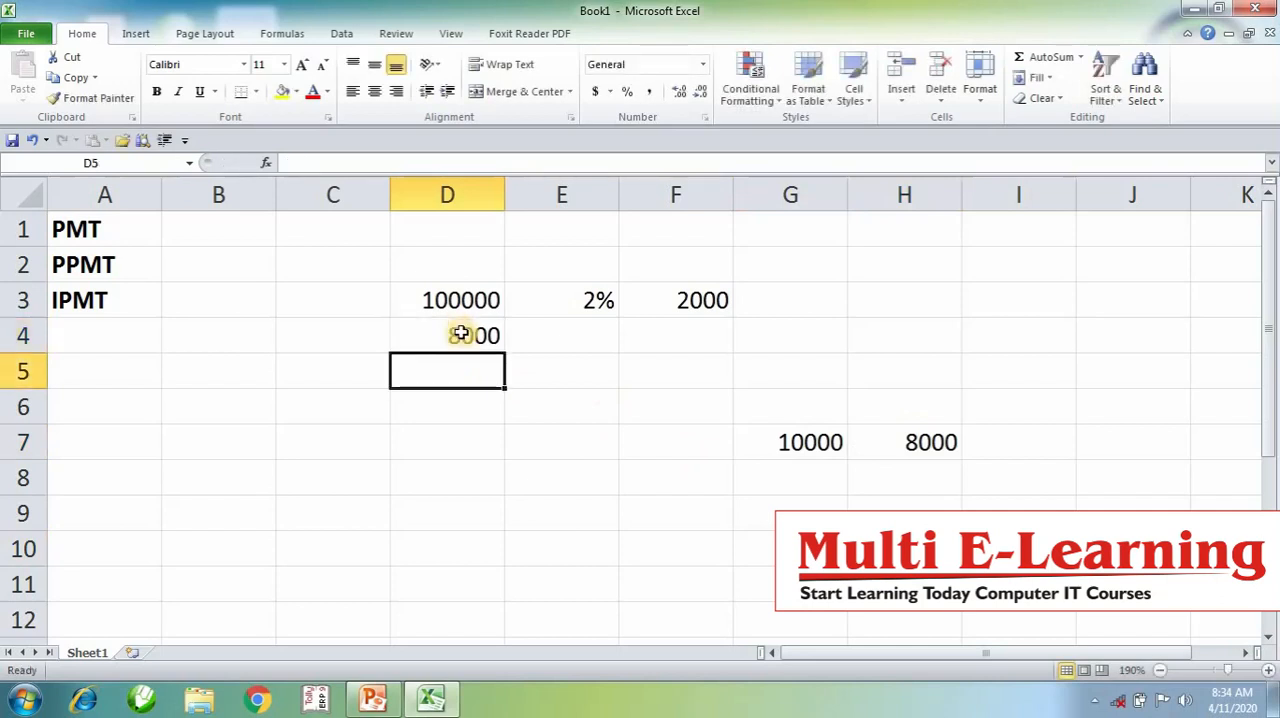
text(=)
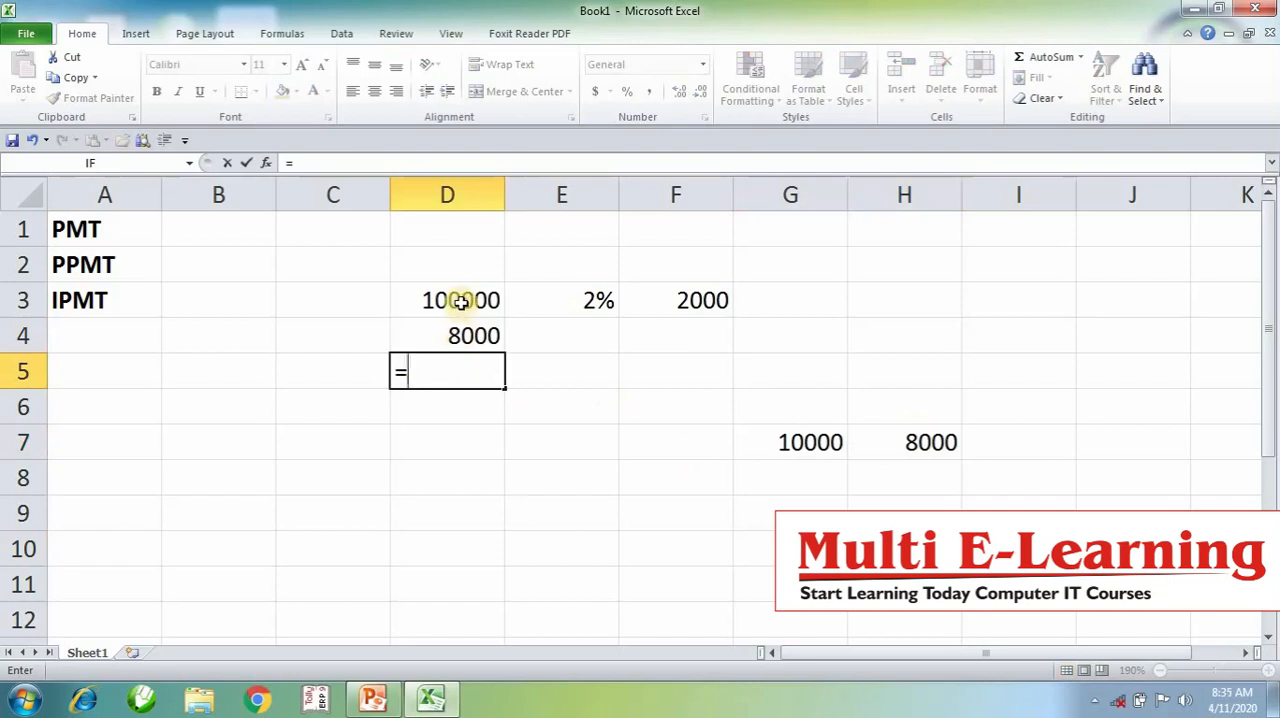
click(461, 302)
text(-)
click(485, 340)
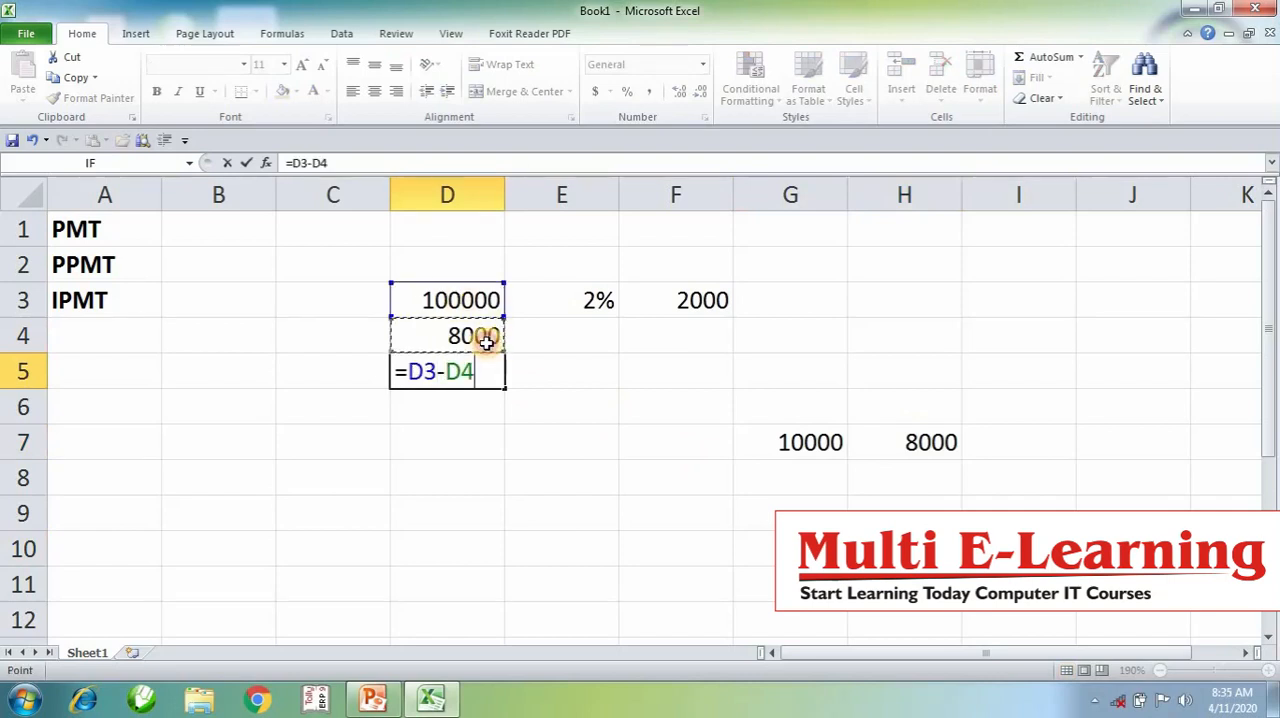
key(Return)
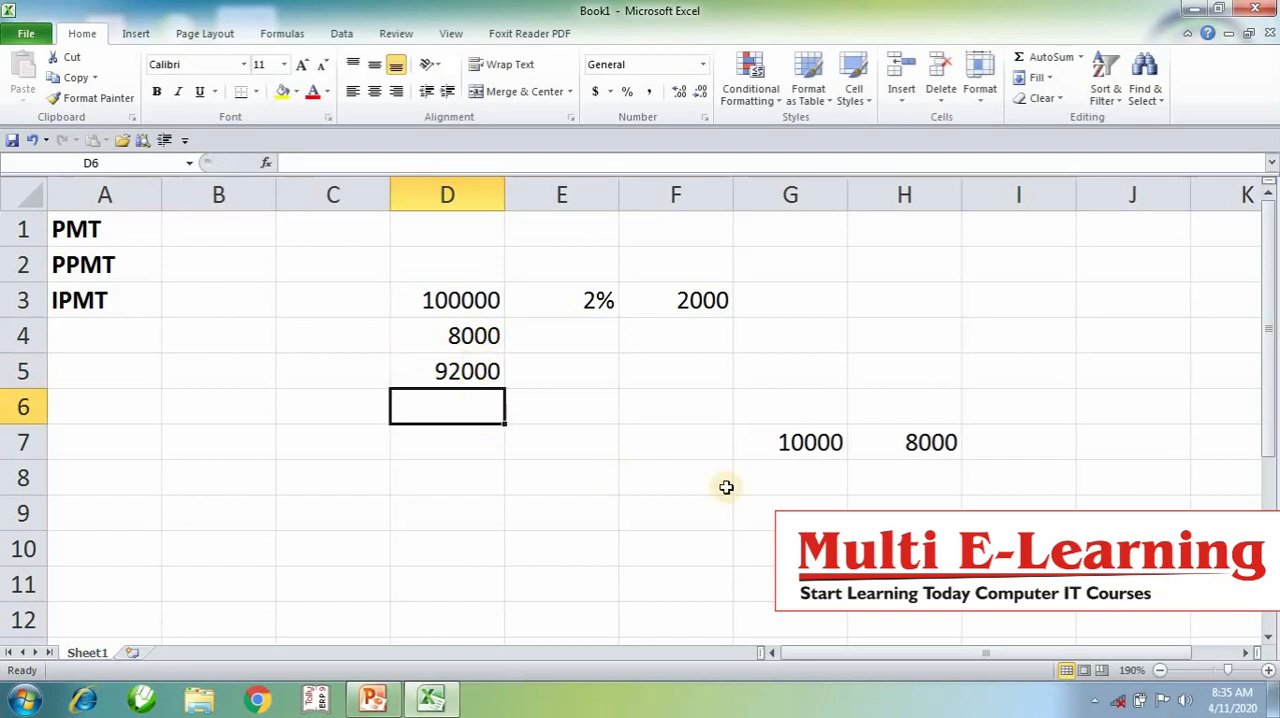
- Enter the second instalment of 10000 in cell G8
click(793, 478)
text(10000)
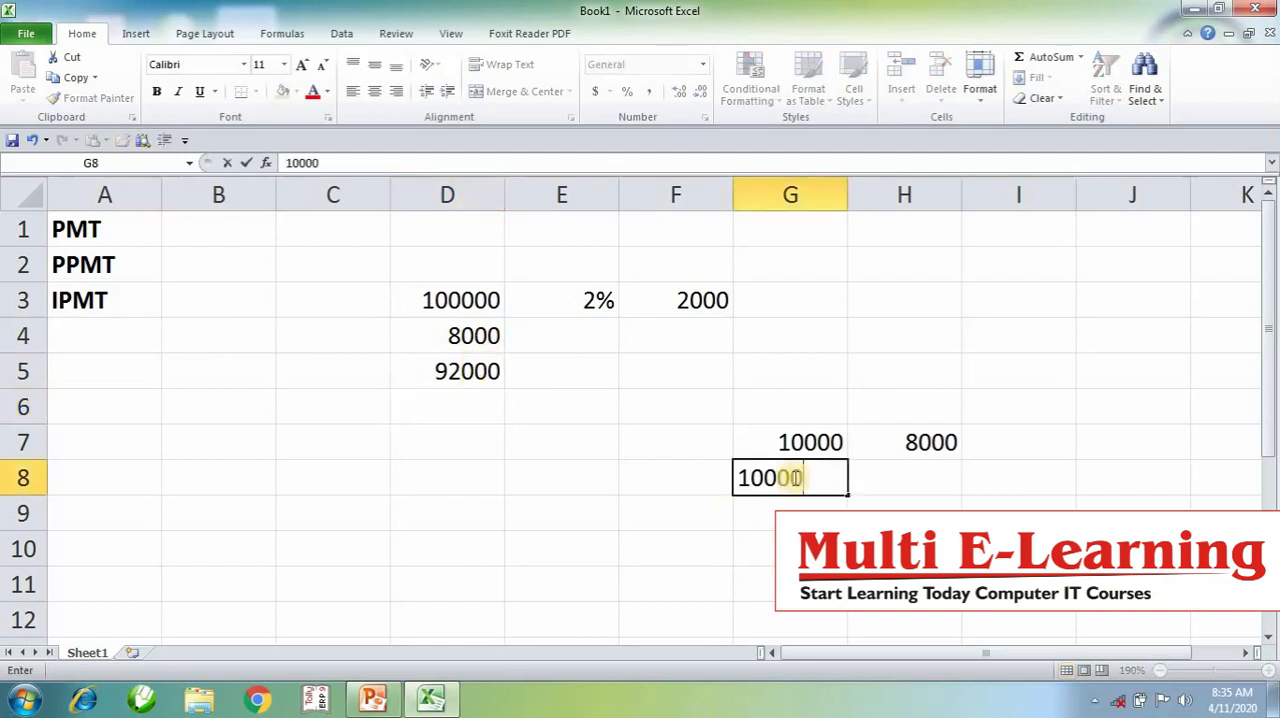
key(Return)
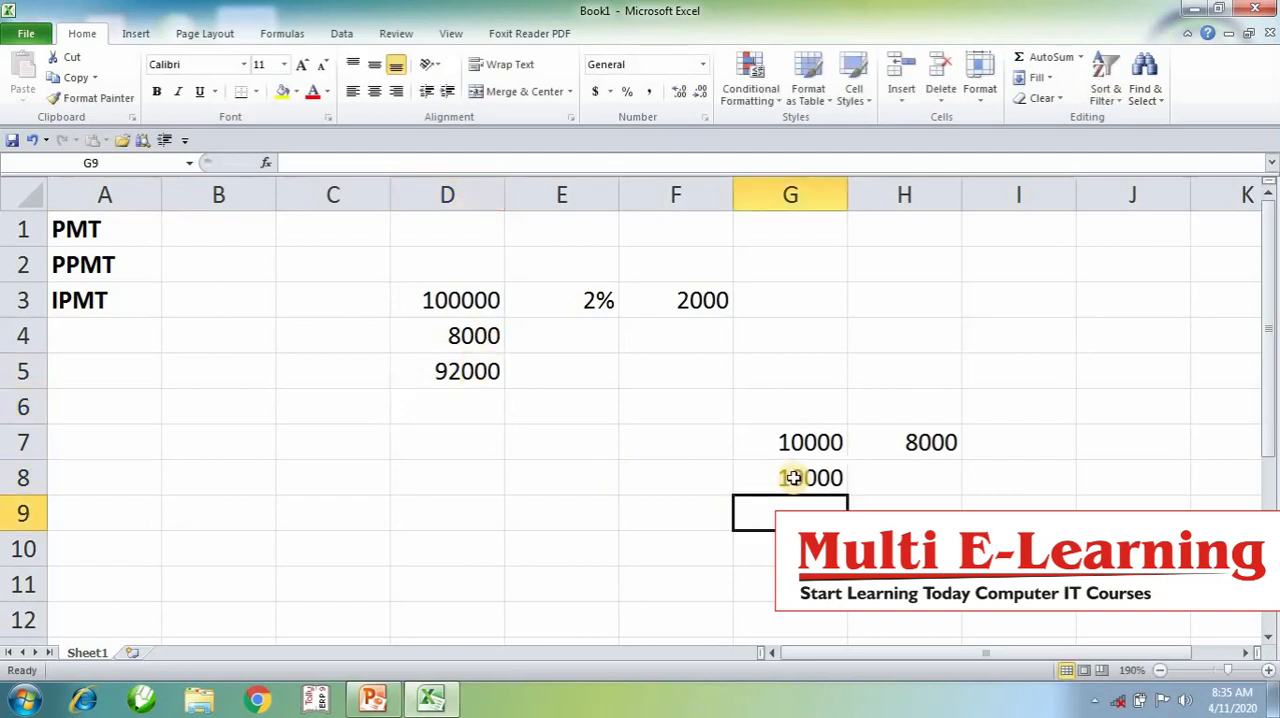
- Calculate the second period's interest in F5 with the formula =D5*E3
click(660, 372)
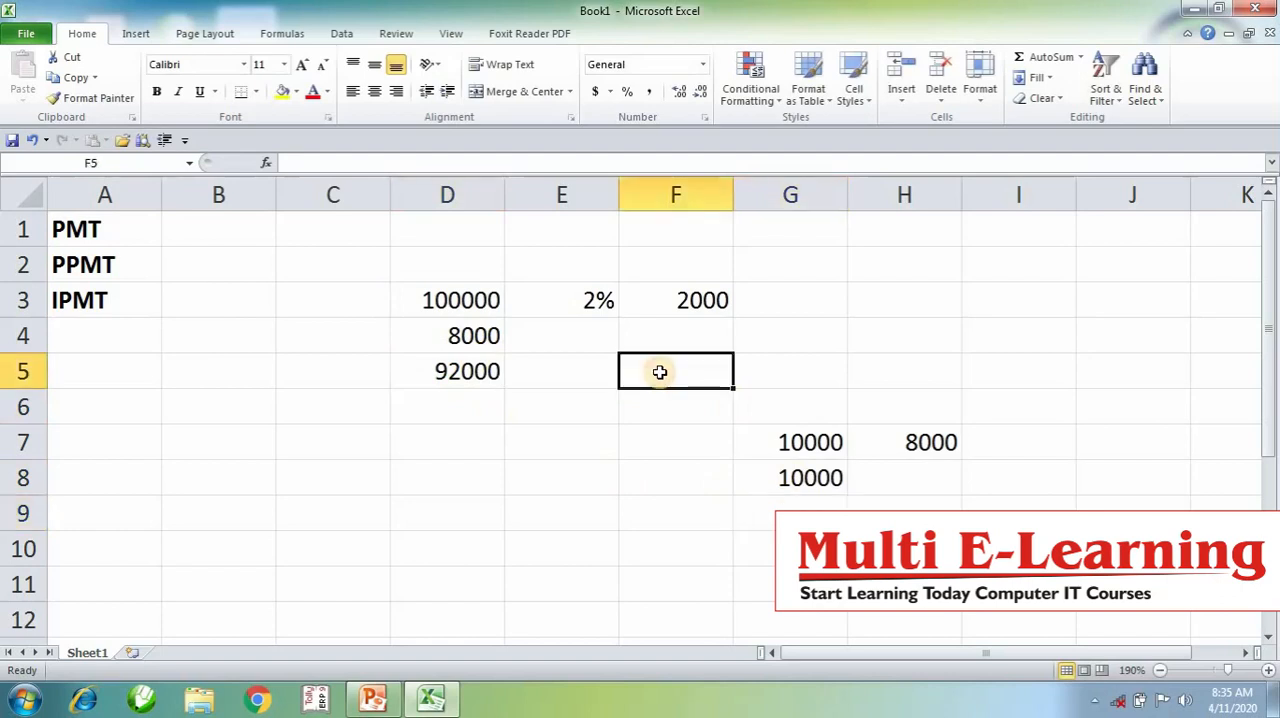
text(=)
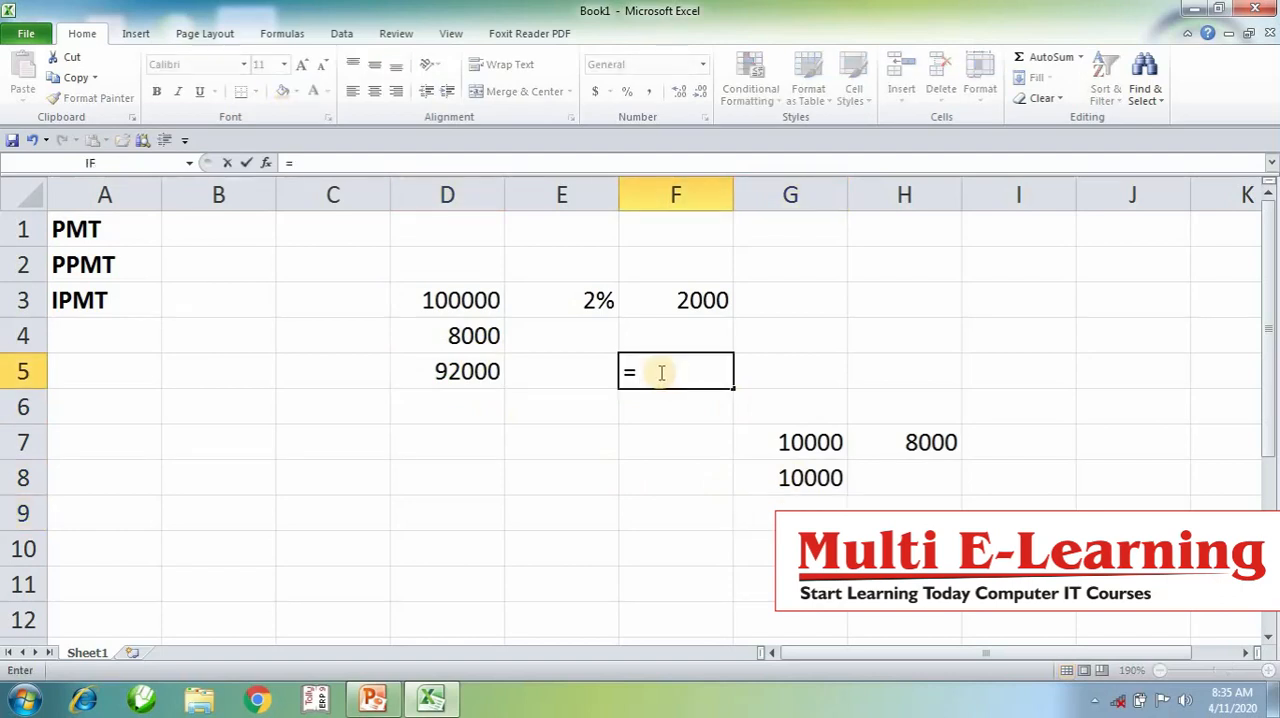
click(485, 370)
text(*)
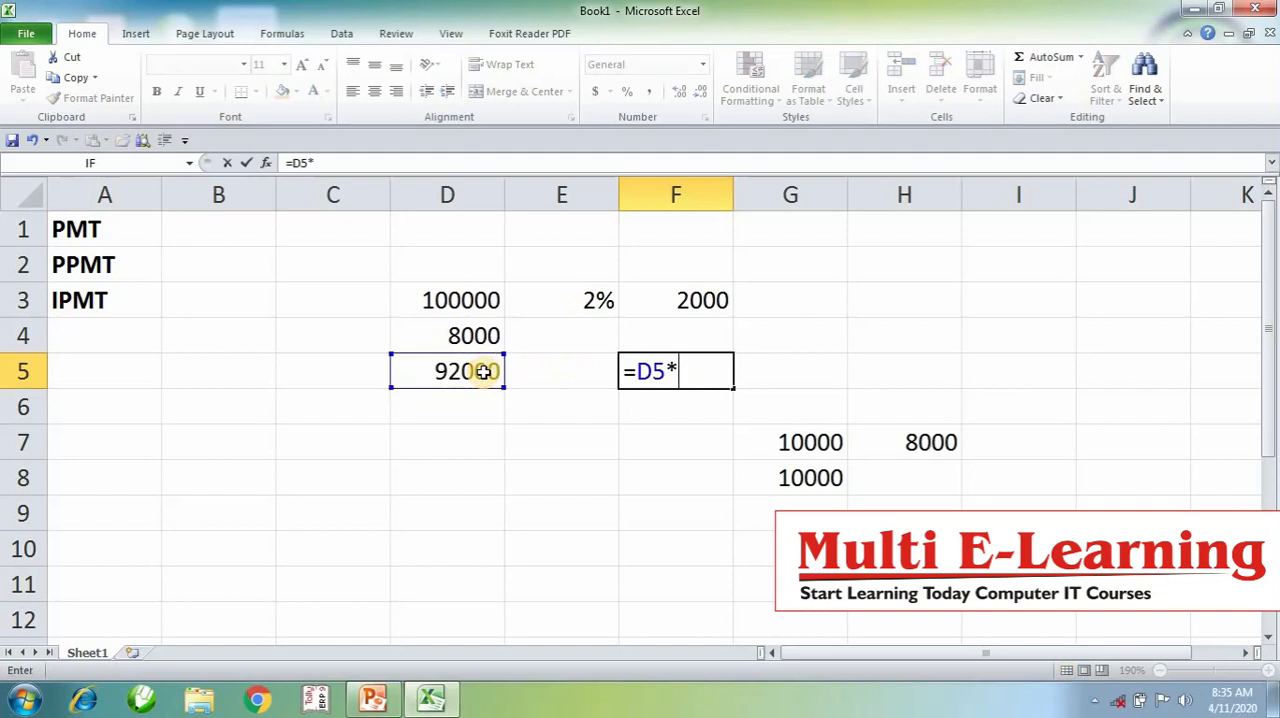
click(528, 300)
key(Return)
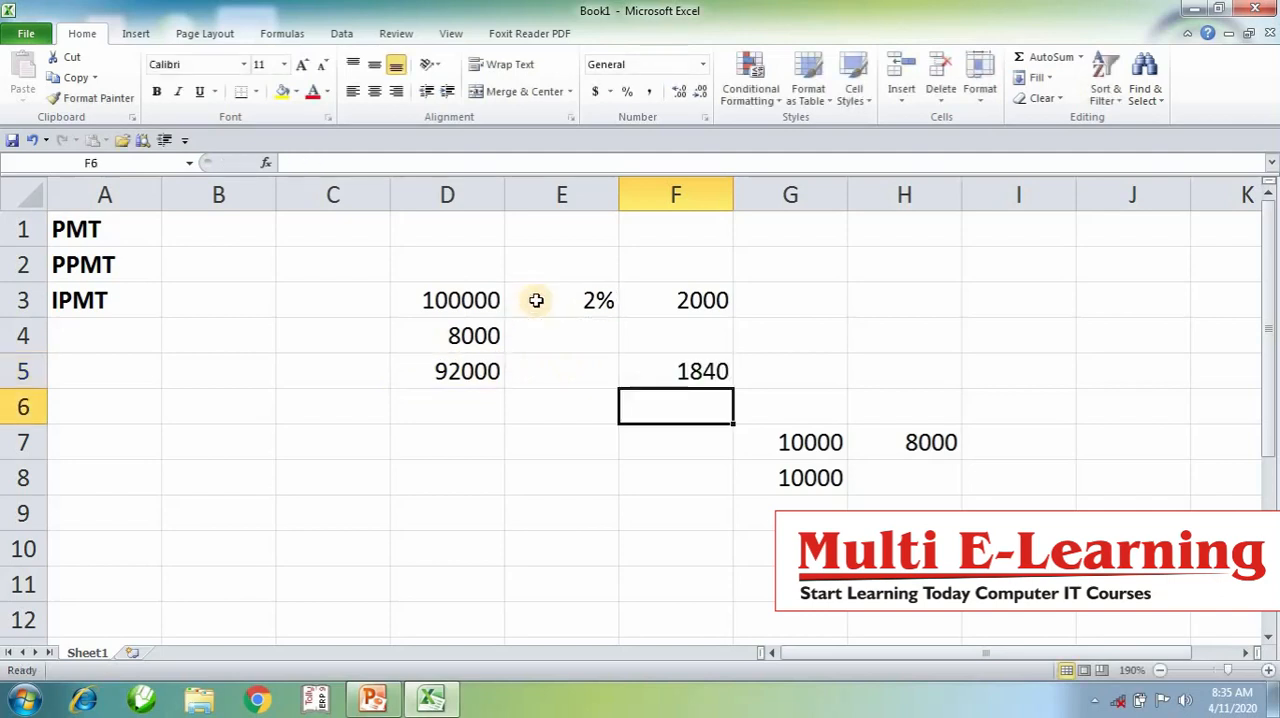
click(697, 371)
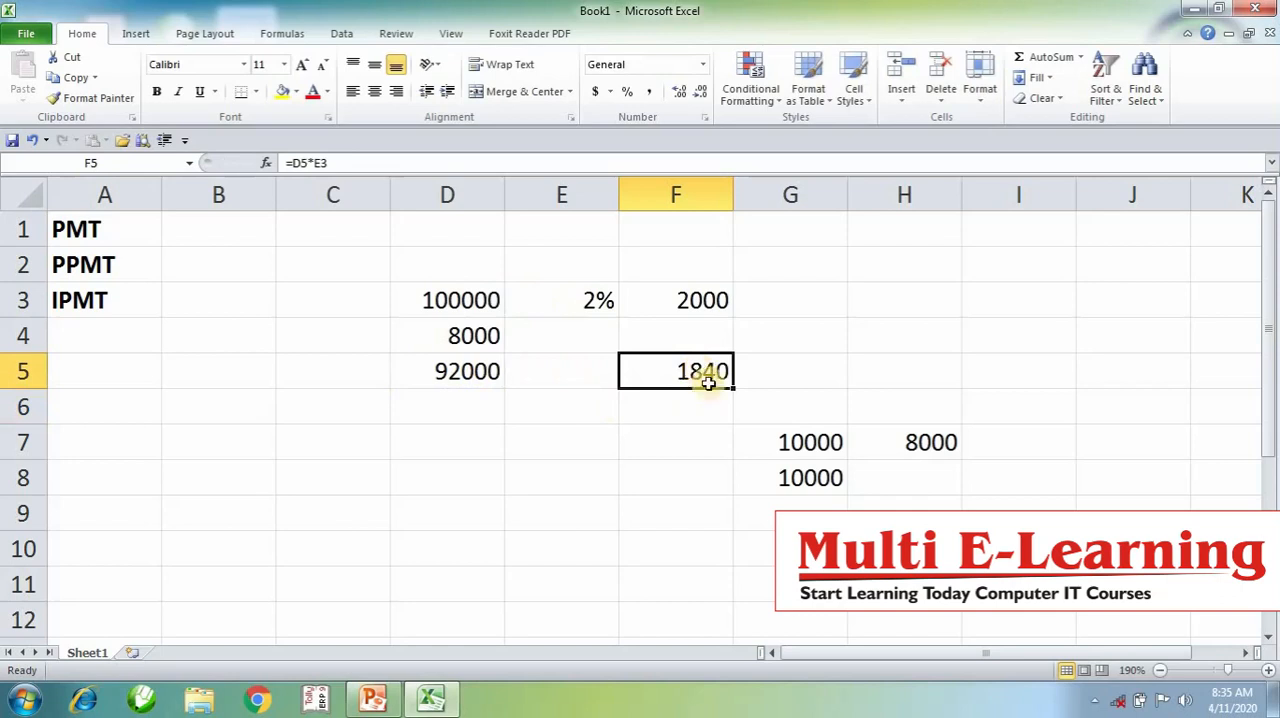
- Calculate the second instalment's principal portion in H8 with the formula =G8-F5
click(898, 476)
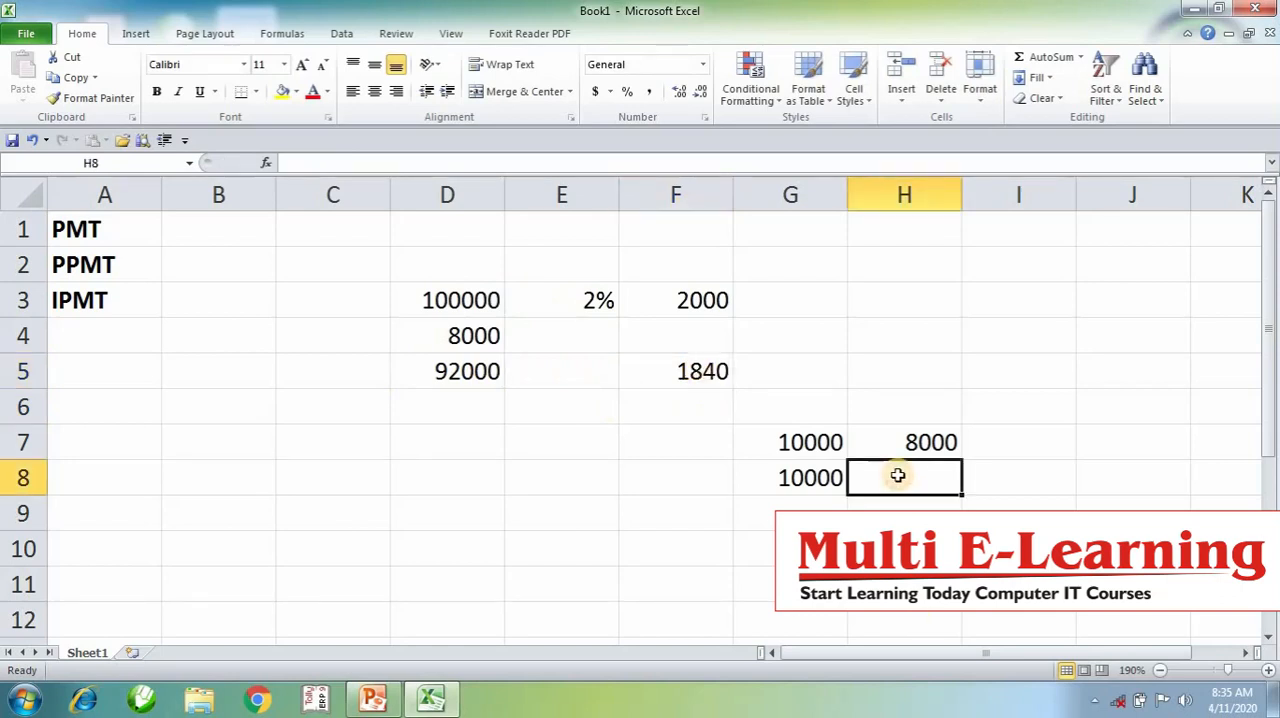
text(=)
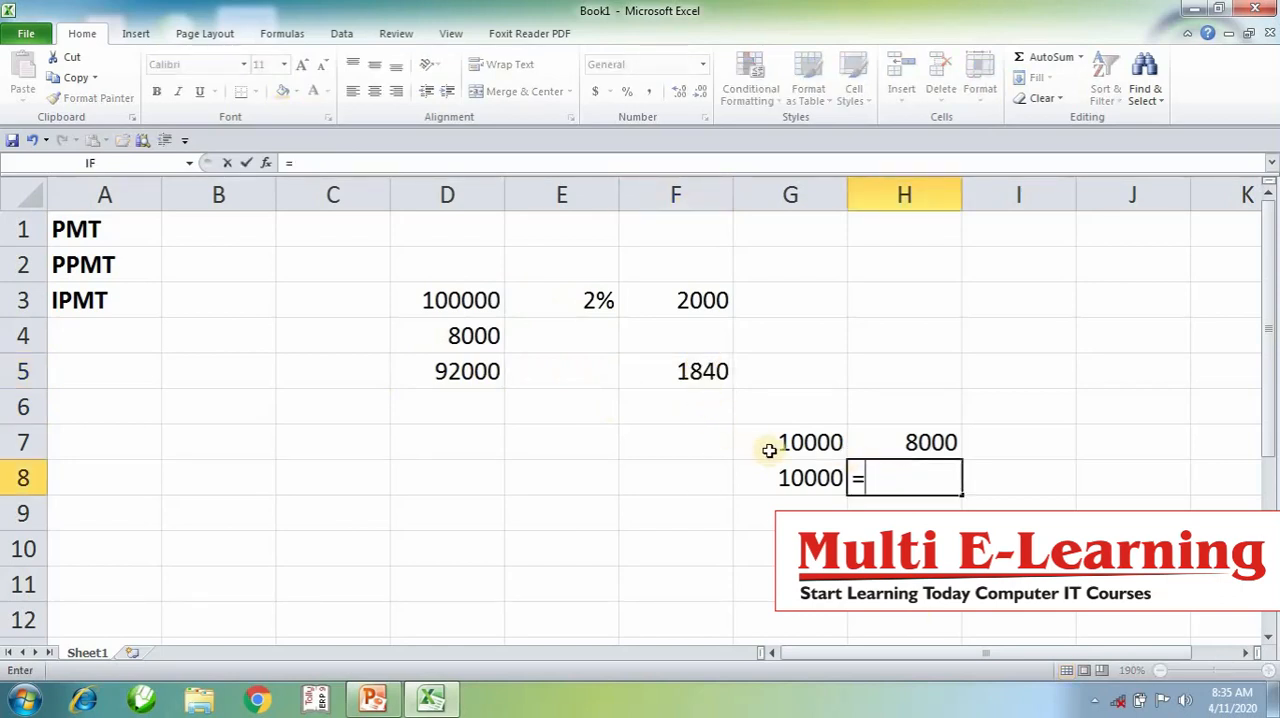
click(792, 477)
text(-)
click(722, 364)
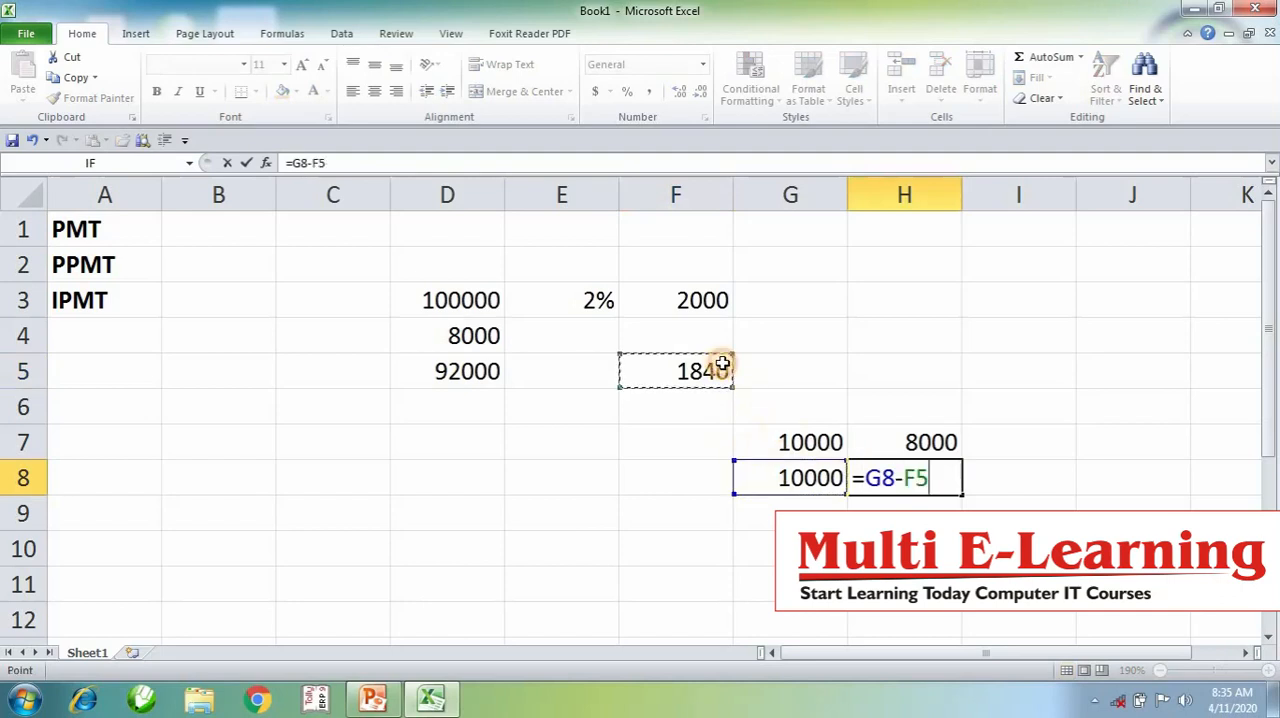
key(Return)
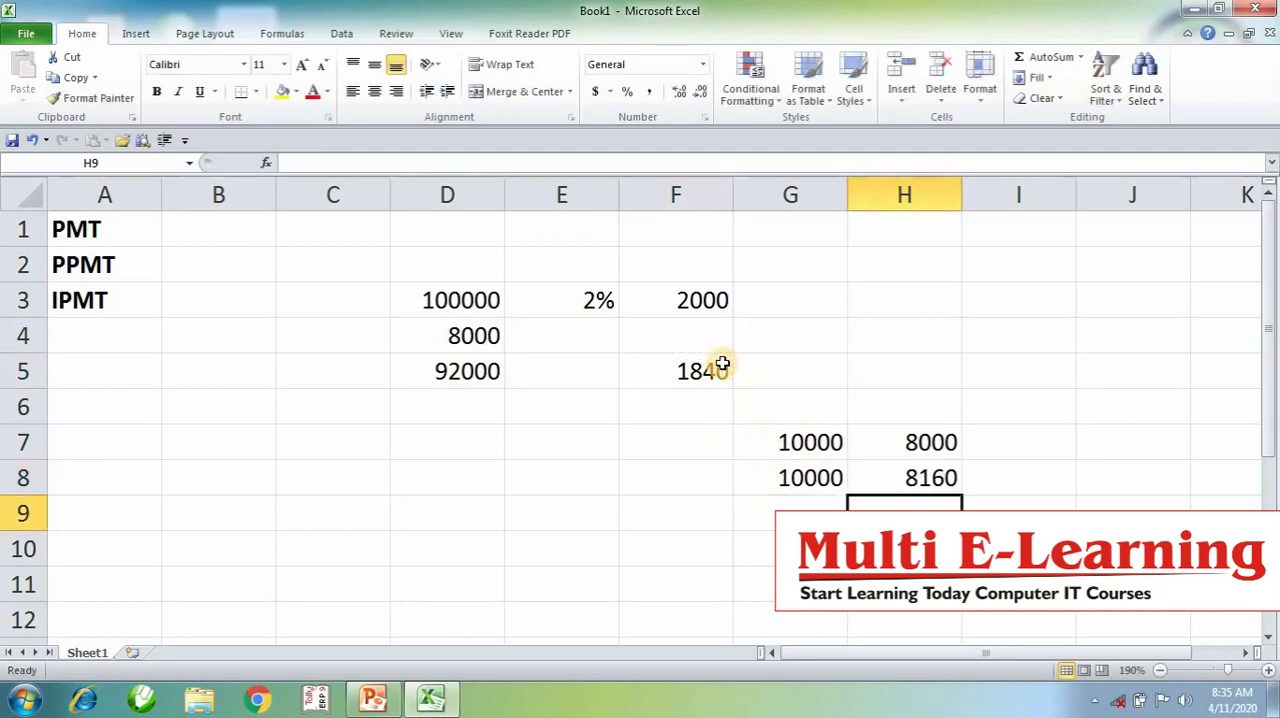
click(914, 477)
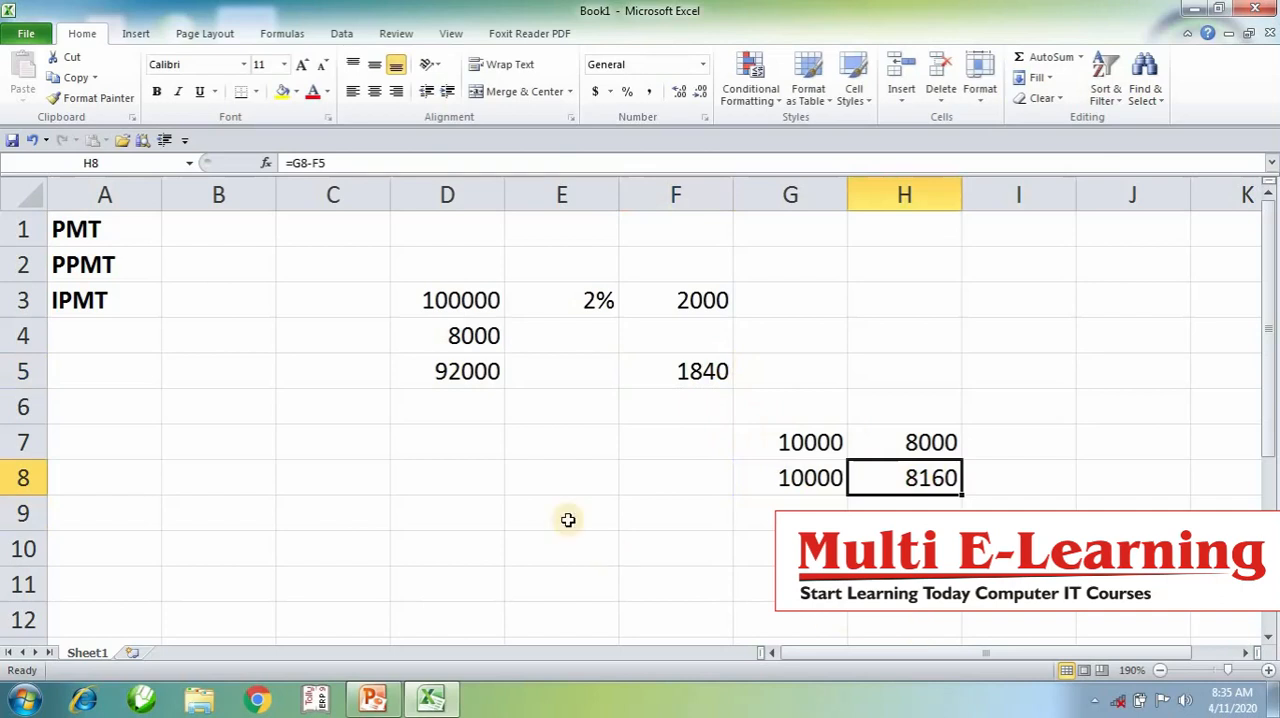
- Enter the second principal repayment 8160 in D6 and calculate the remaining balance in D7 with =D5-D6
click(476, 398)
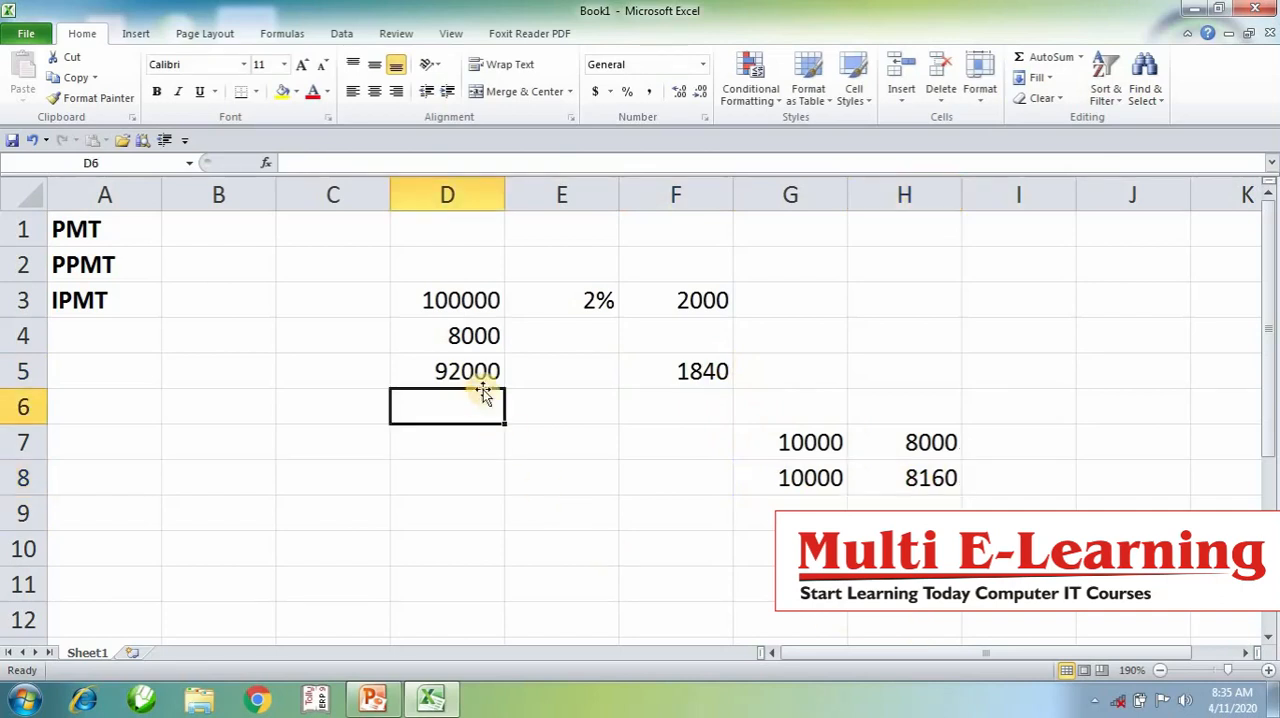
text(8160)
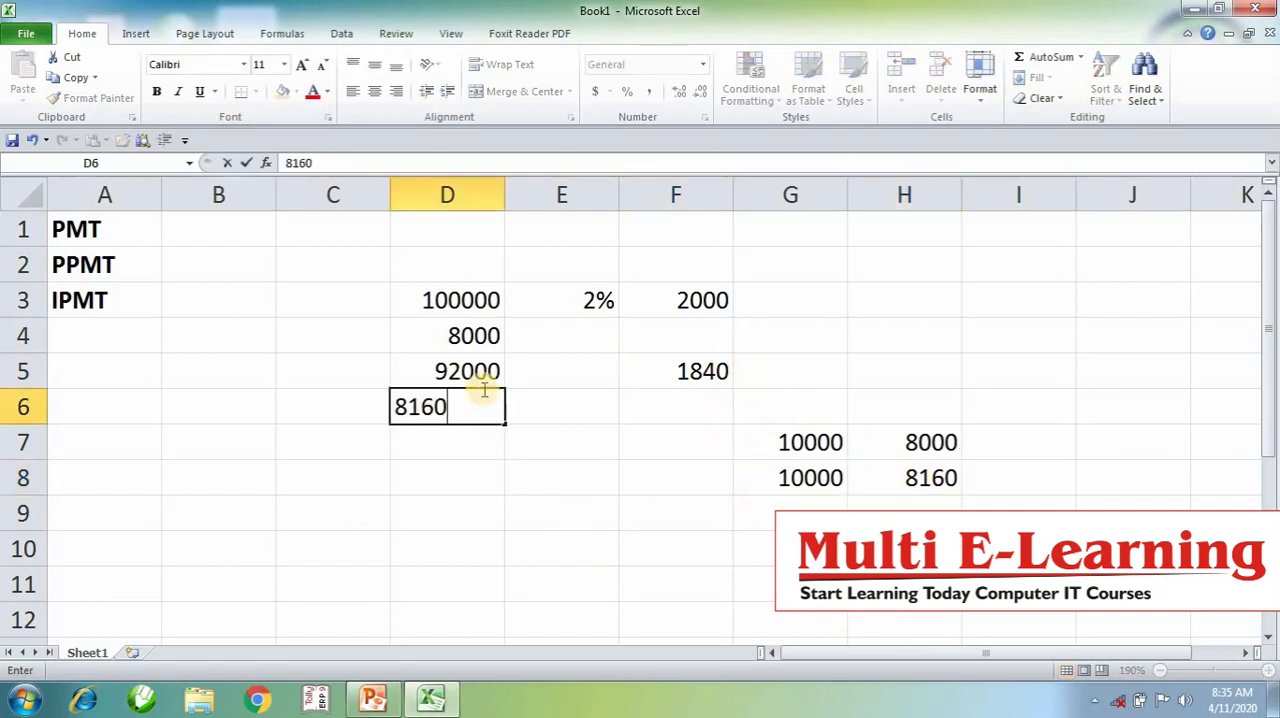
click(477, 434)
text(=)
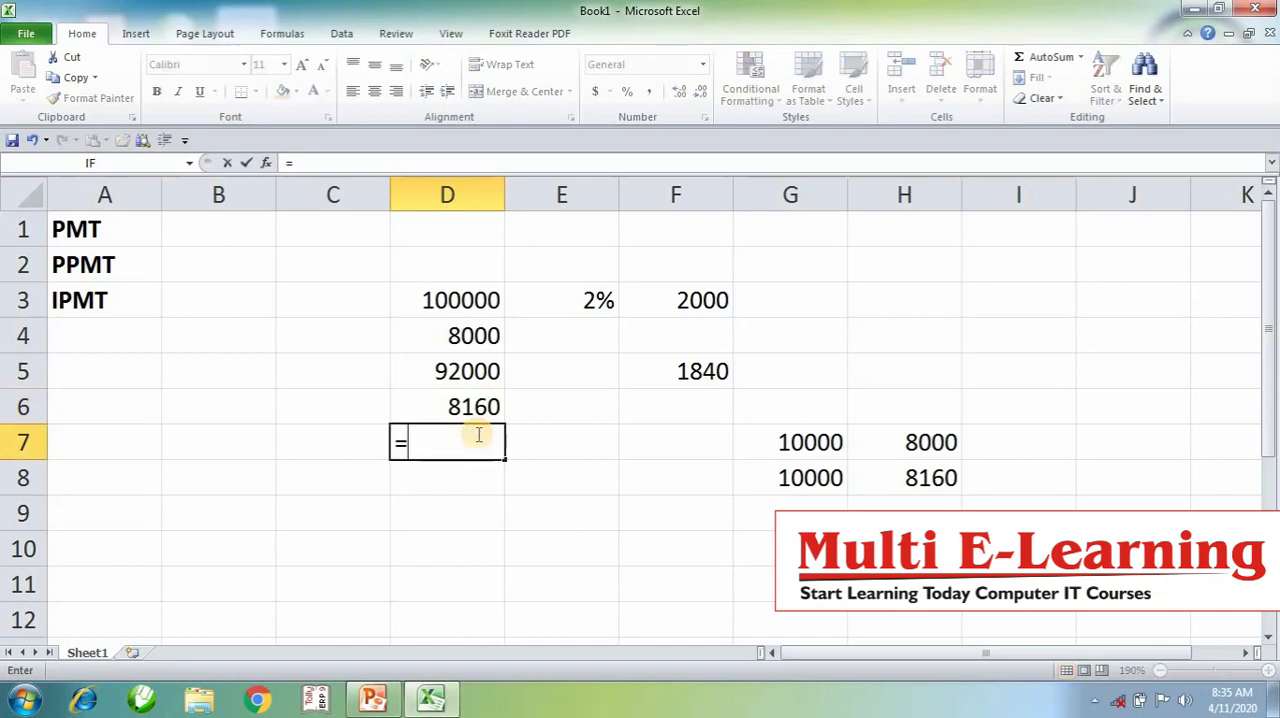
click(472, 374)
text(-)
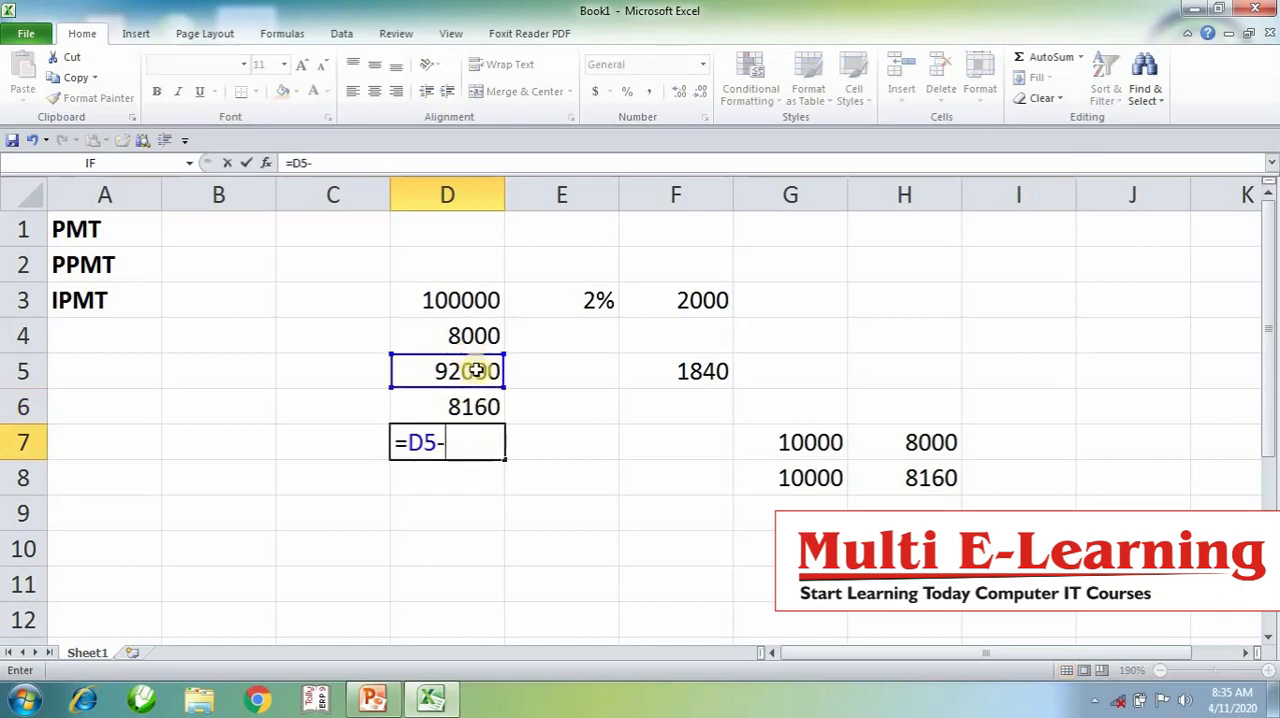
click(484, 408)
key(Return)
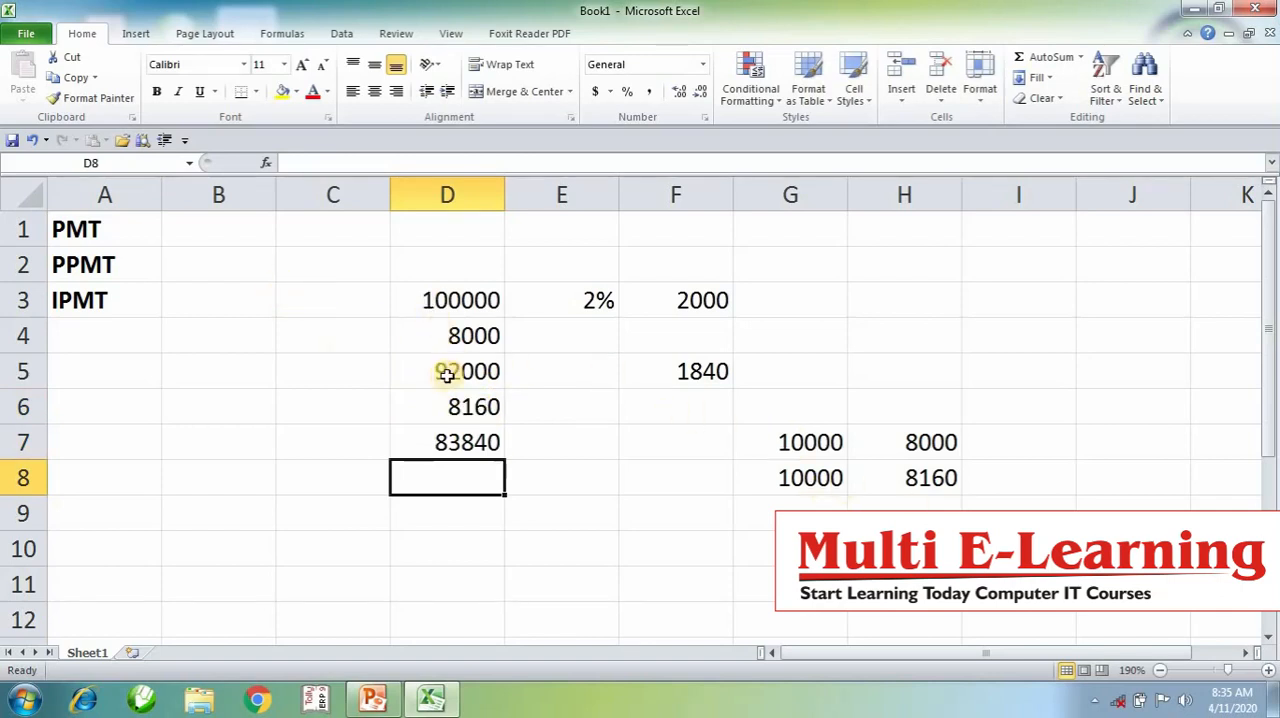
- Review both instalments, comparing the balances in column D, interest in column F, instalments in column G and principal portions in column H
click(446, 298)
click(783, 443)
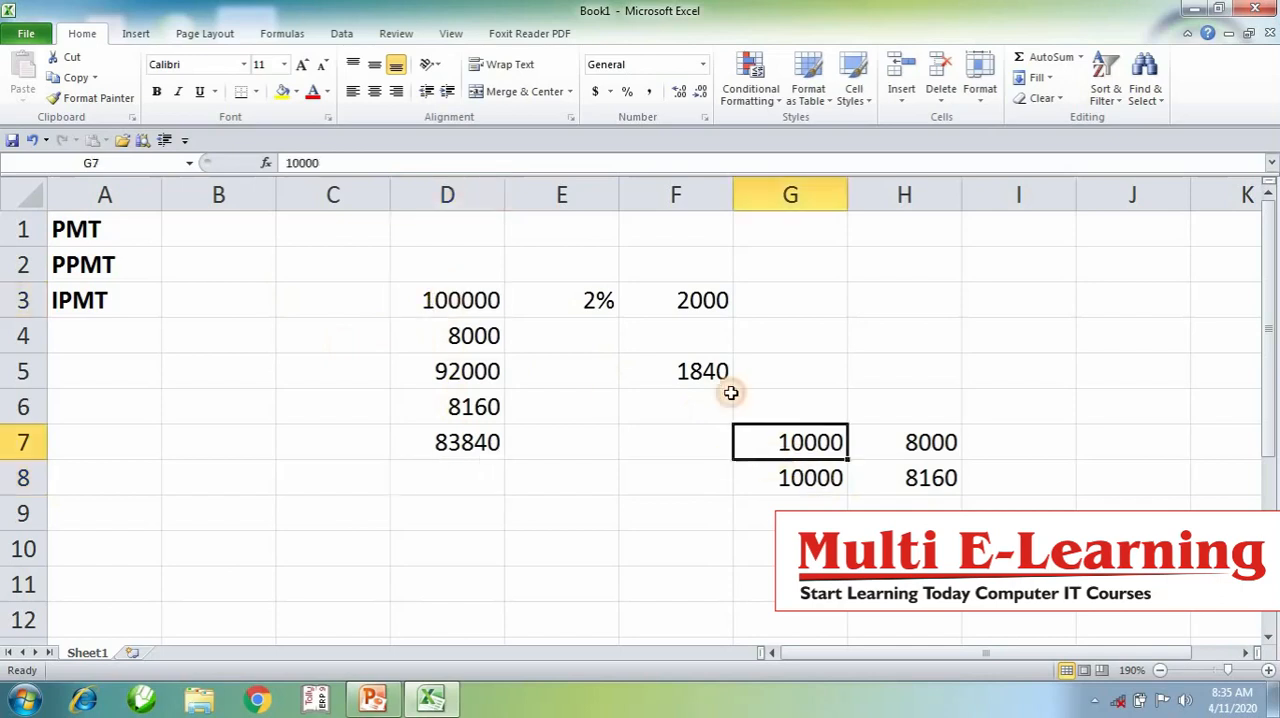
click(682, 305)
click(918, 437)
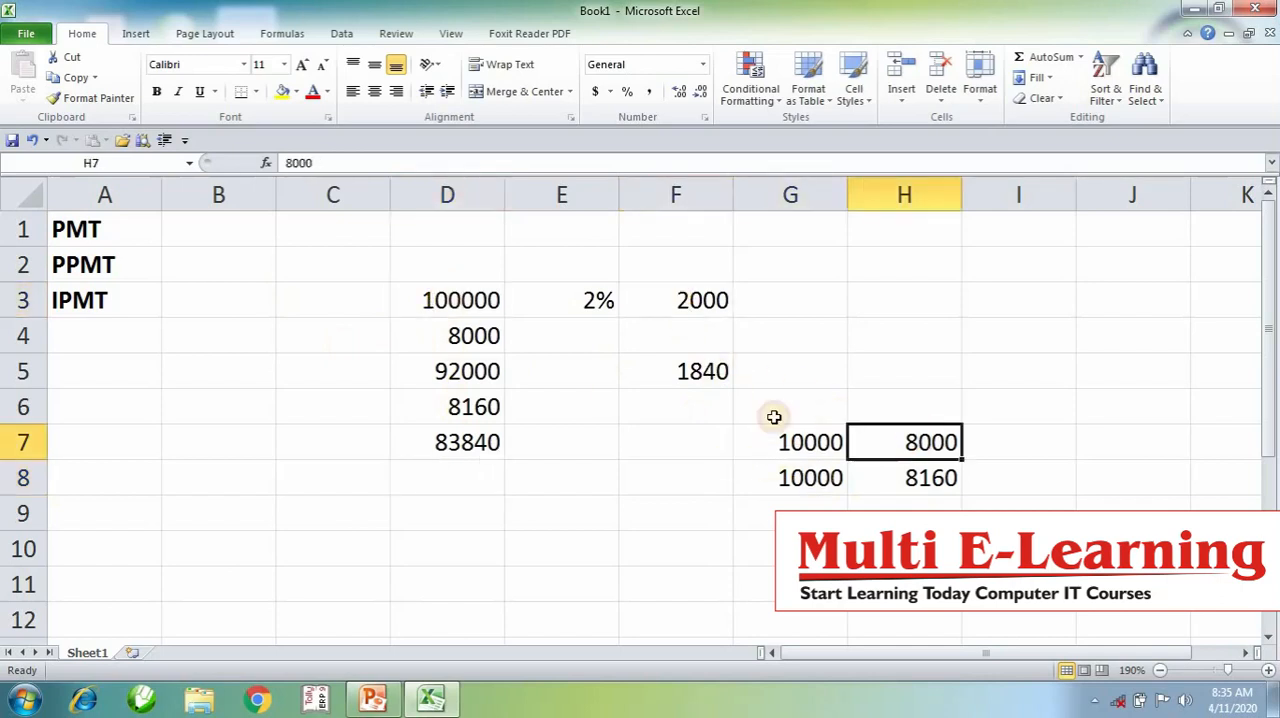
click(497, 336)
click(466, 382)
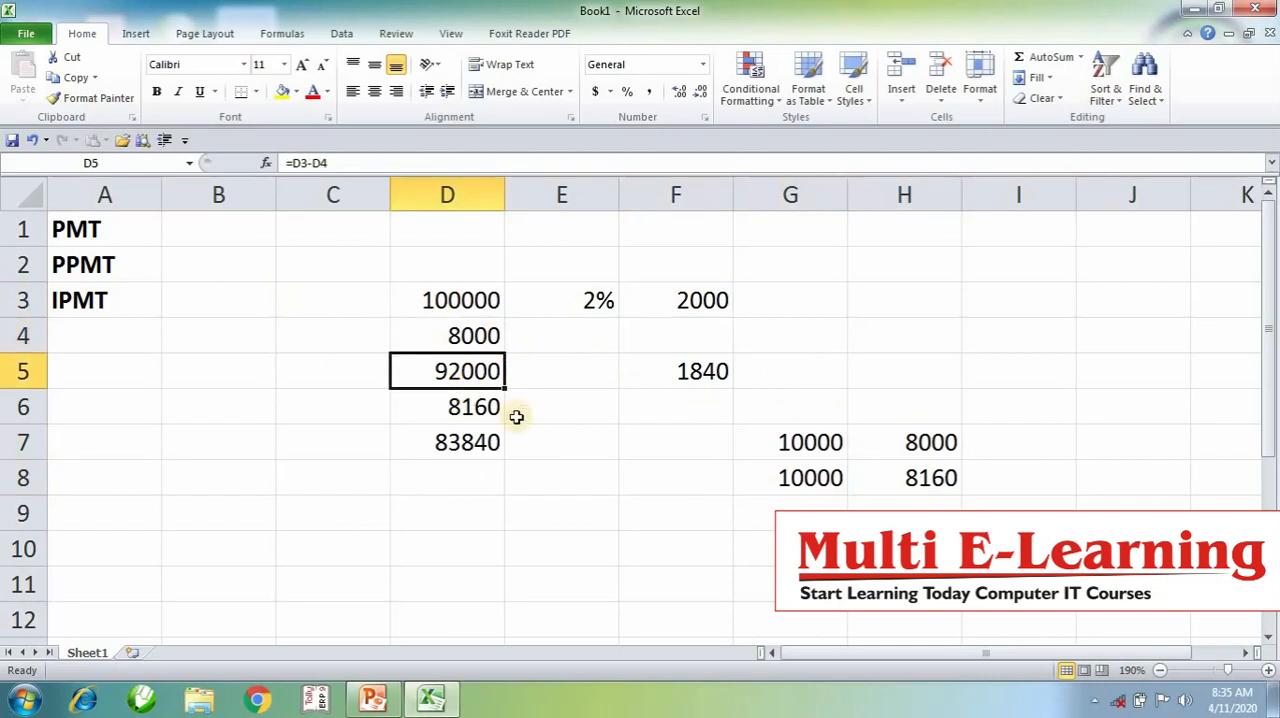
click(793, 479)
click(452, 375)
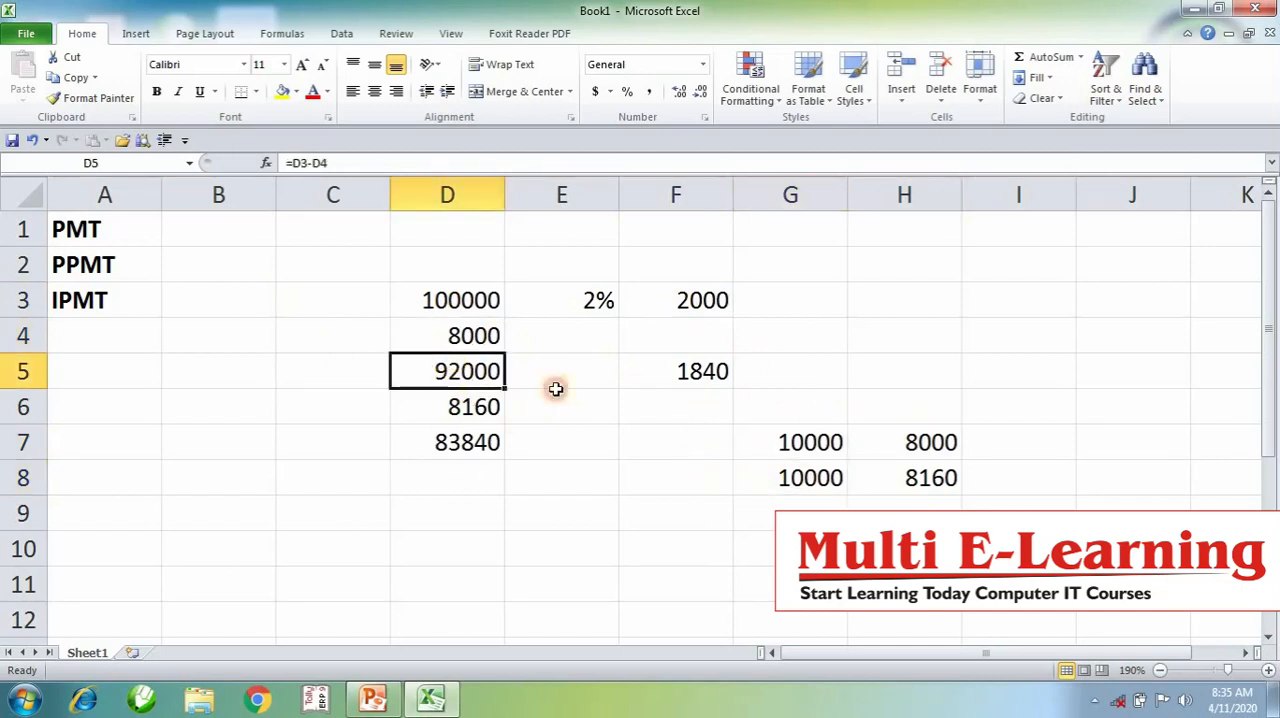
click(818, 474)
click(706, 371)
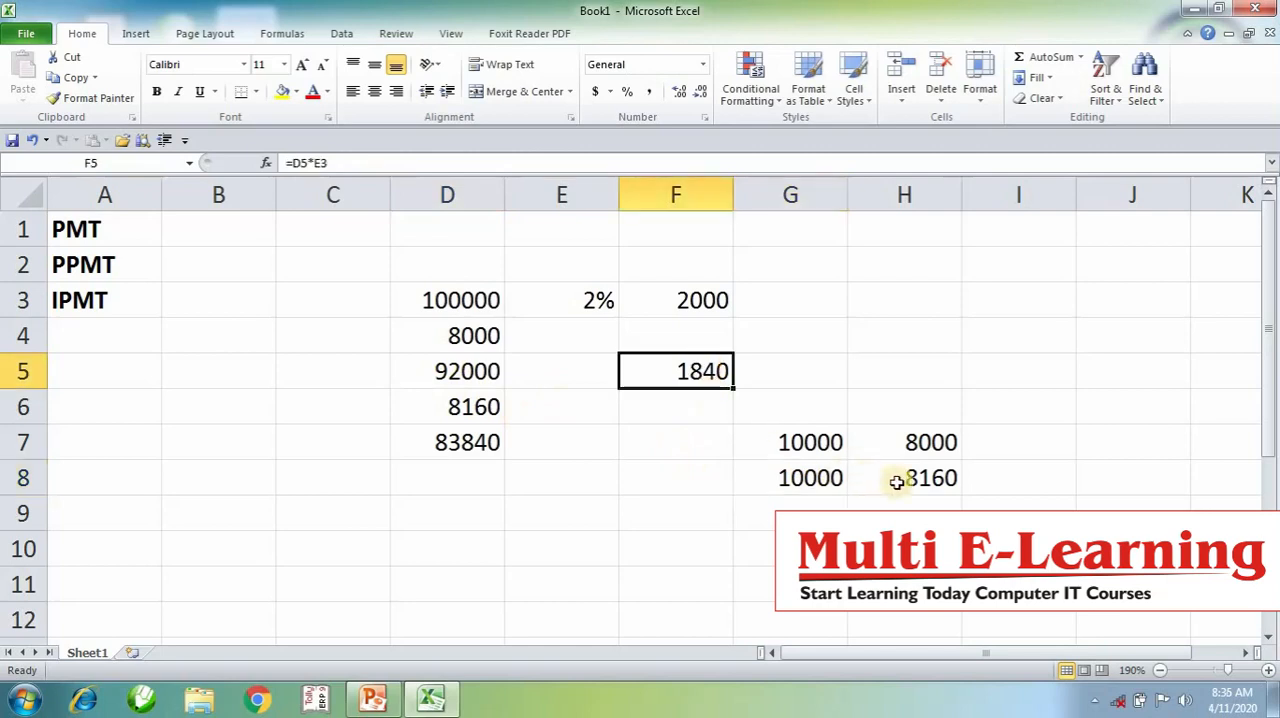
click(927, 483)
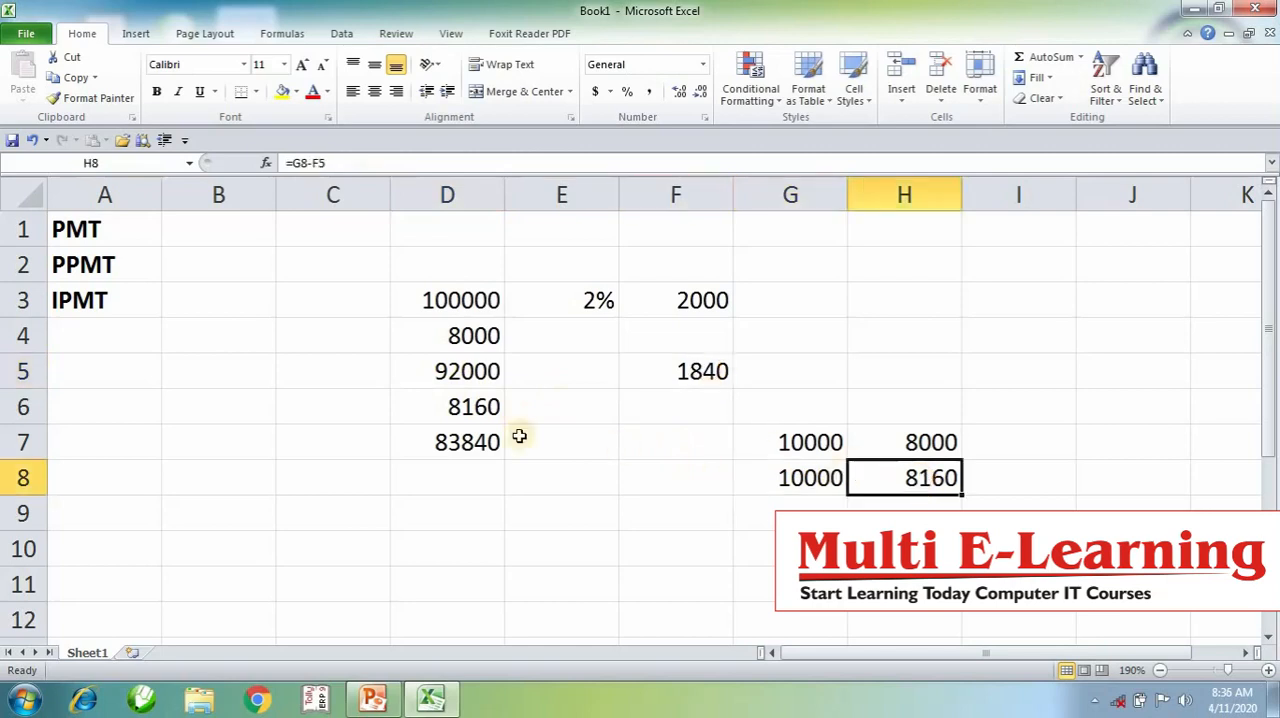
click(480, 409)
click(480, 445)
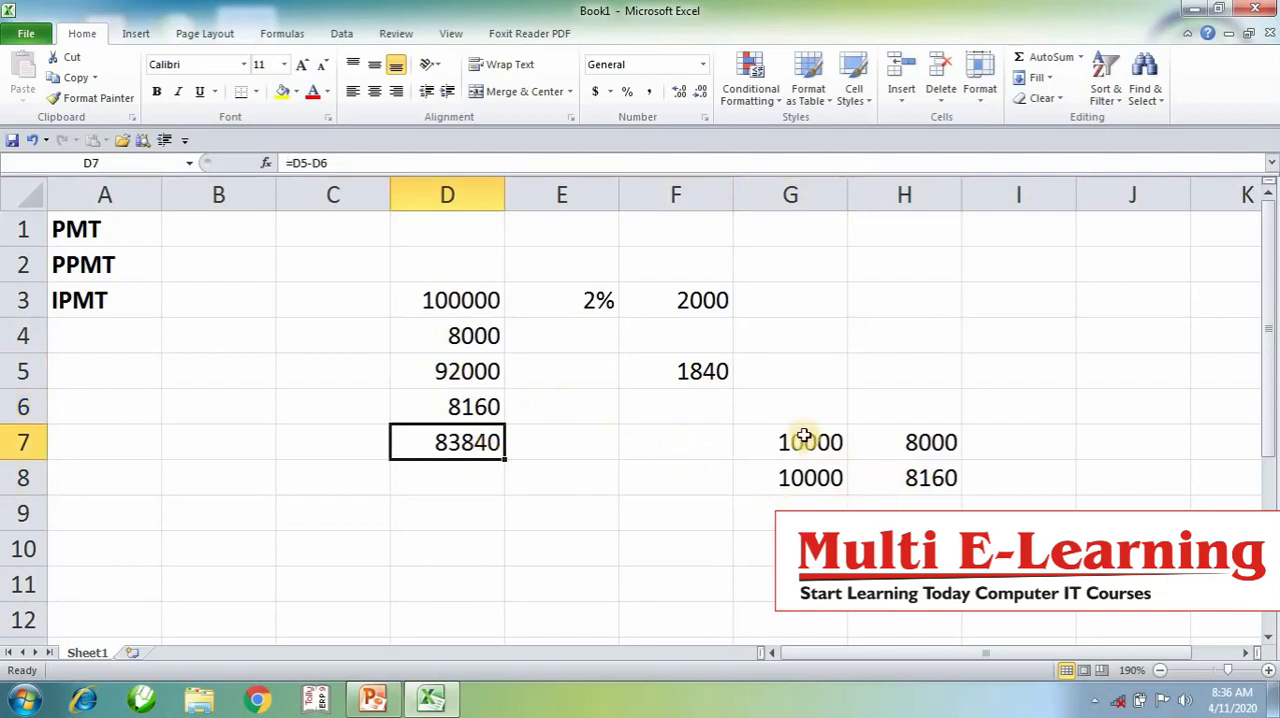
drag(806, 440, 800, 548)
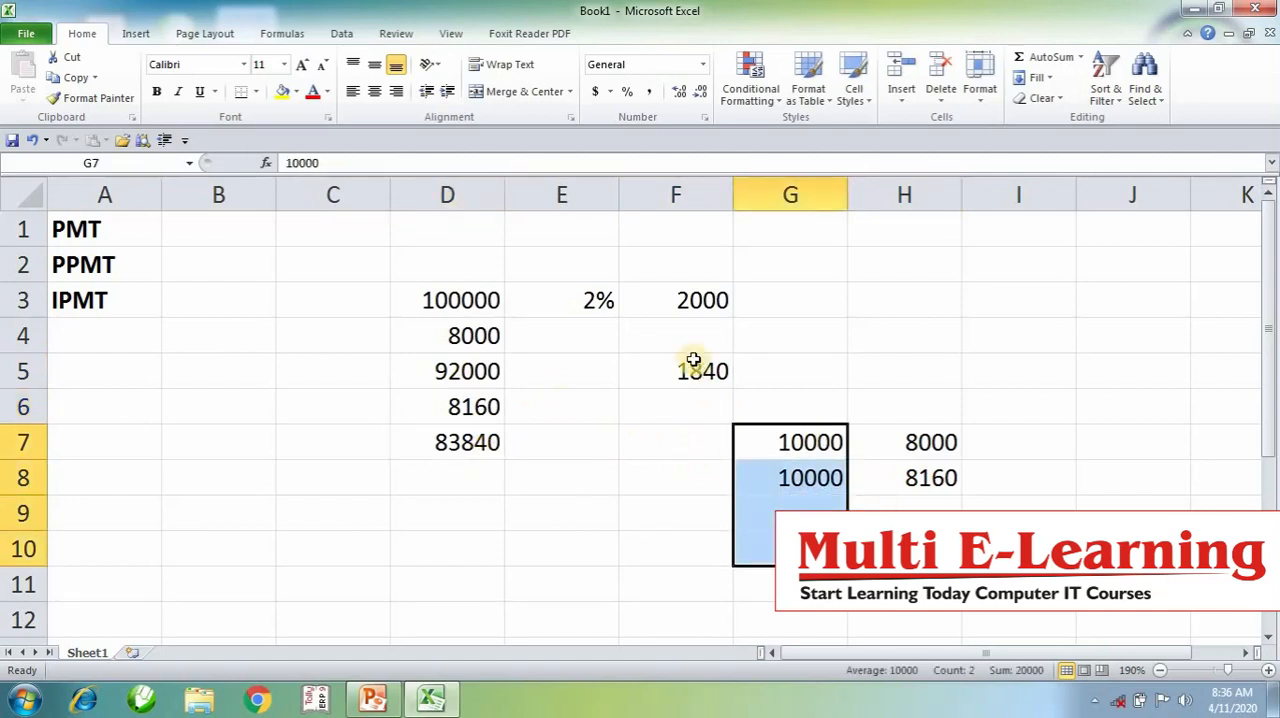
drag(689, 366, 697, 252)
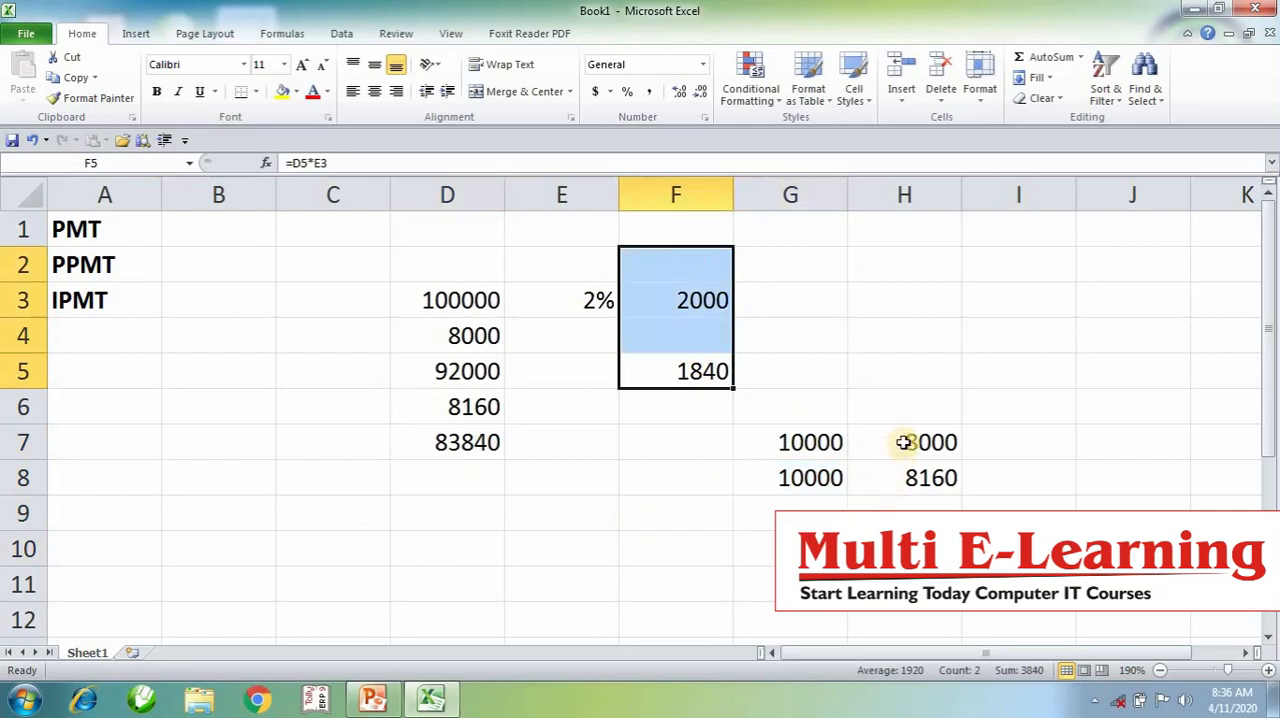
drag(903, 440, 905, 548)
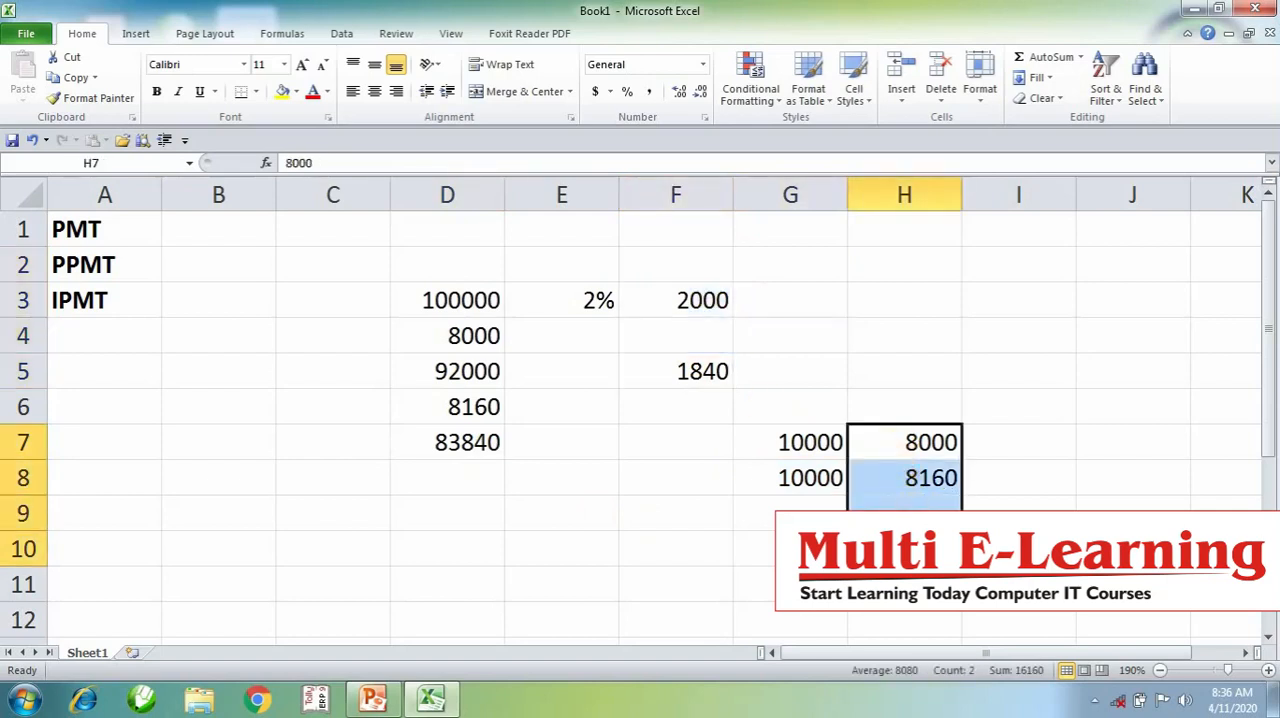
- Delete columns D to H with the example calculations and clear the PMT, PPMT and IPMT labels from the sheet
drag(414, 194, 911, 271)
click(935, 72)
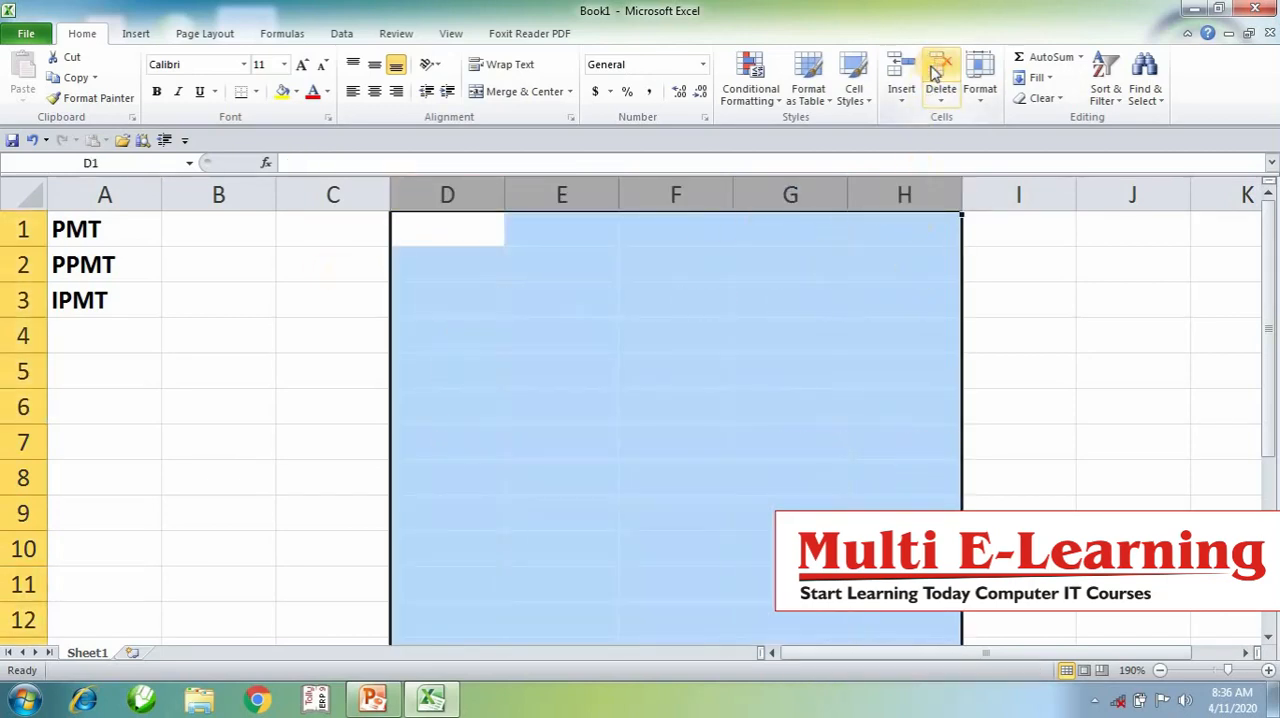
click(828, 339)
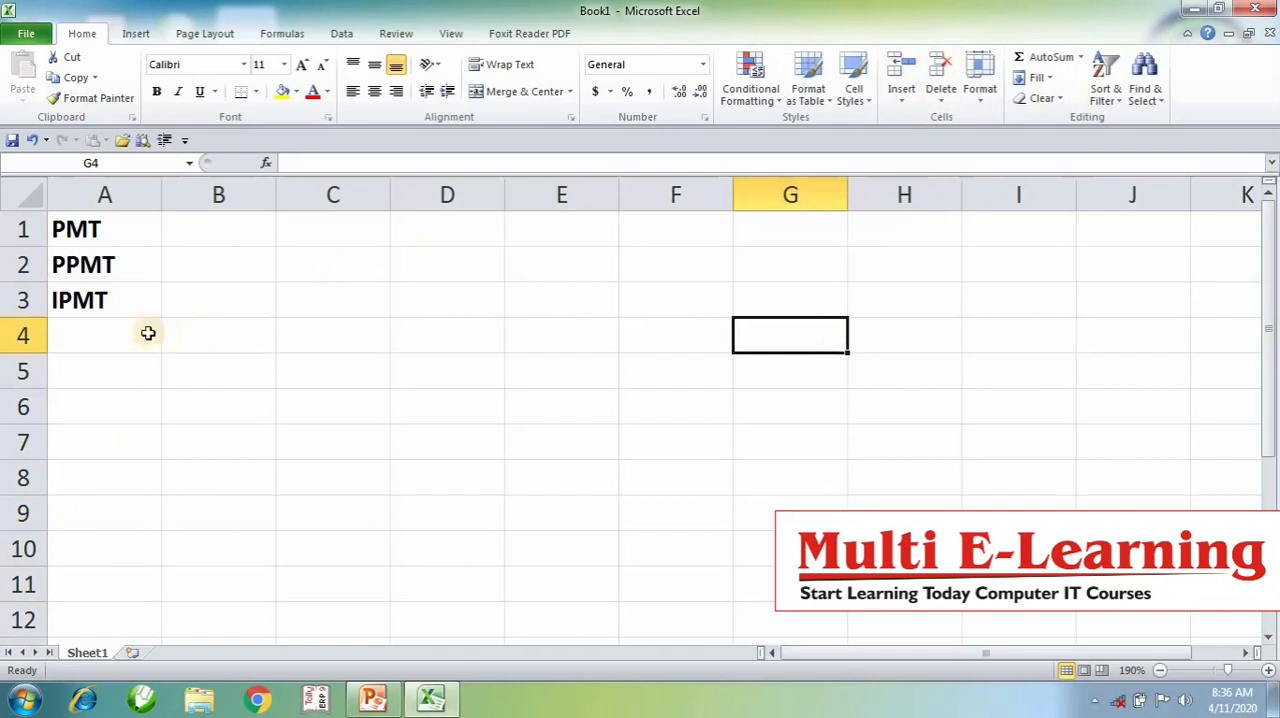
key(ctrl+a)
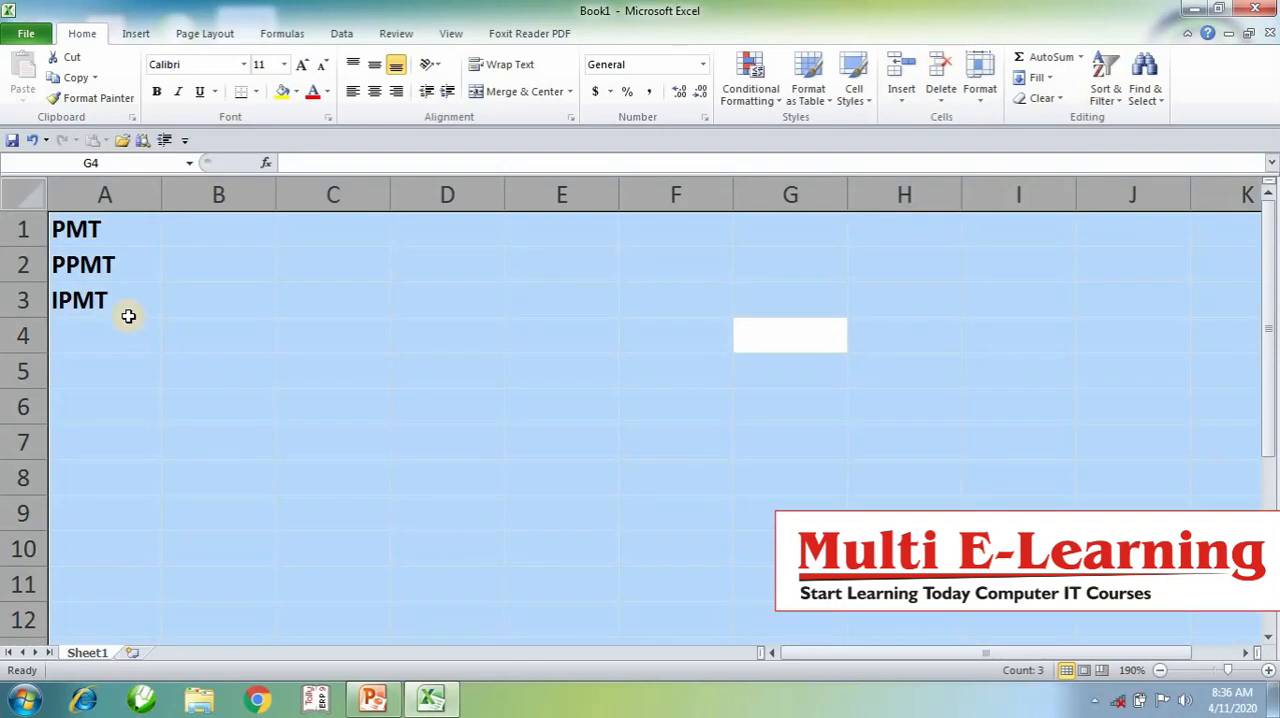
key(Delete)
click(128, 316)
- Widen column A and enter the label HDFC LOAN AMOUNT in A1
scroll(143, 240, up, 2)
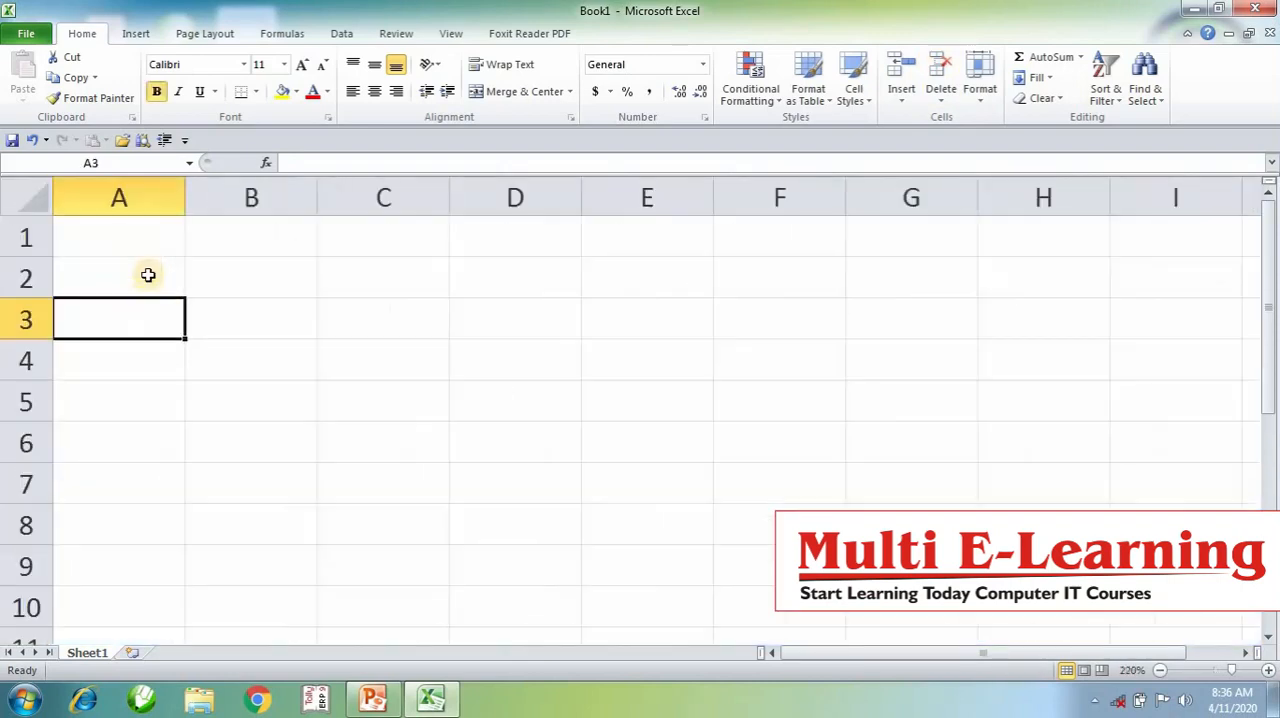
drag(184, 200, 310, 234)
click(286, 237)
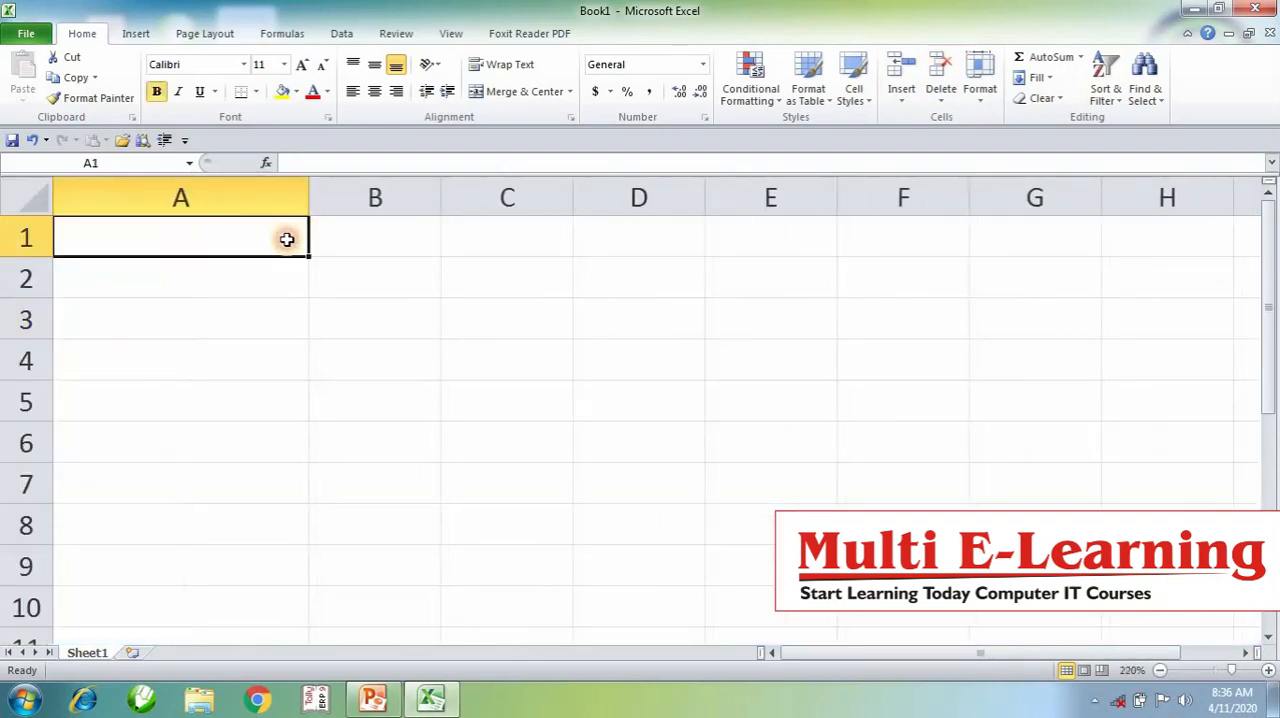
text(HD)
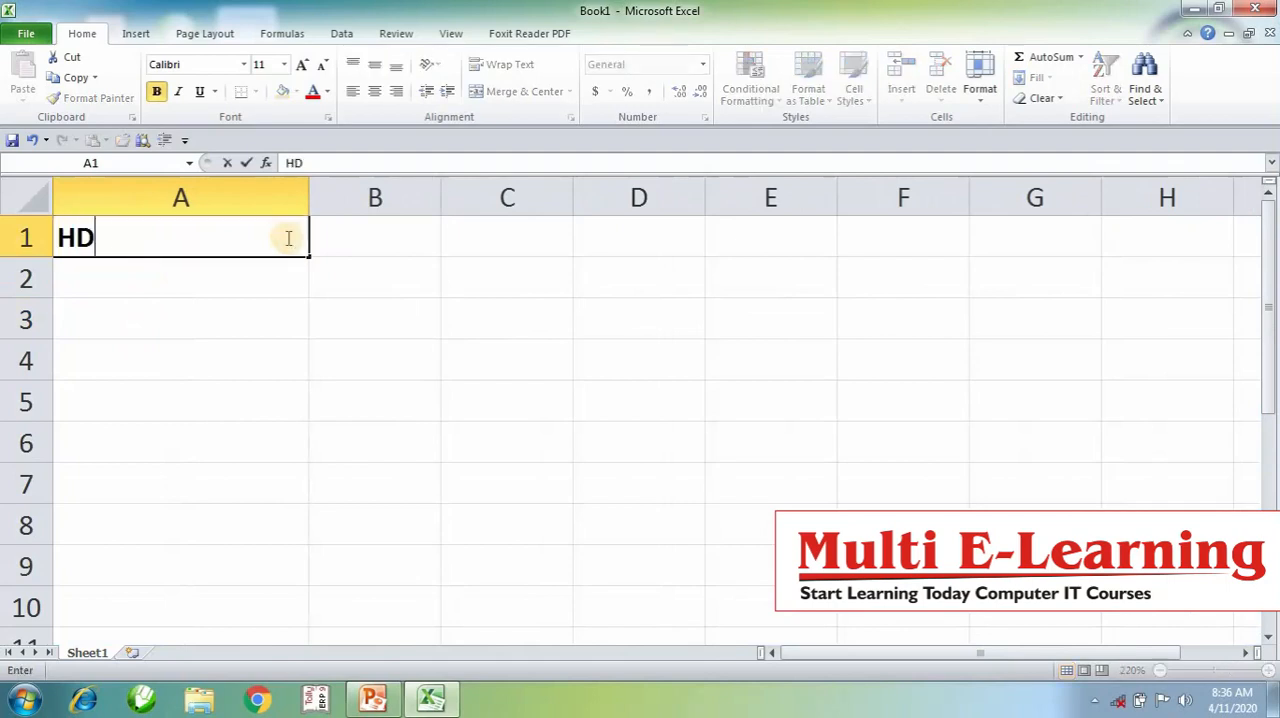
text(FC LOAN A)
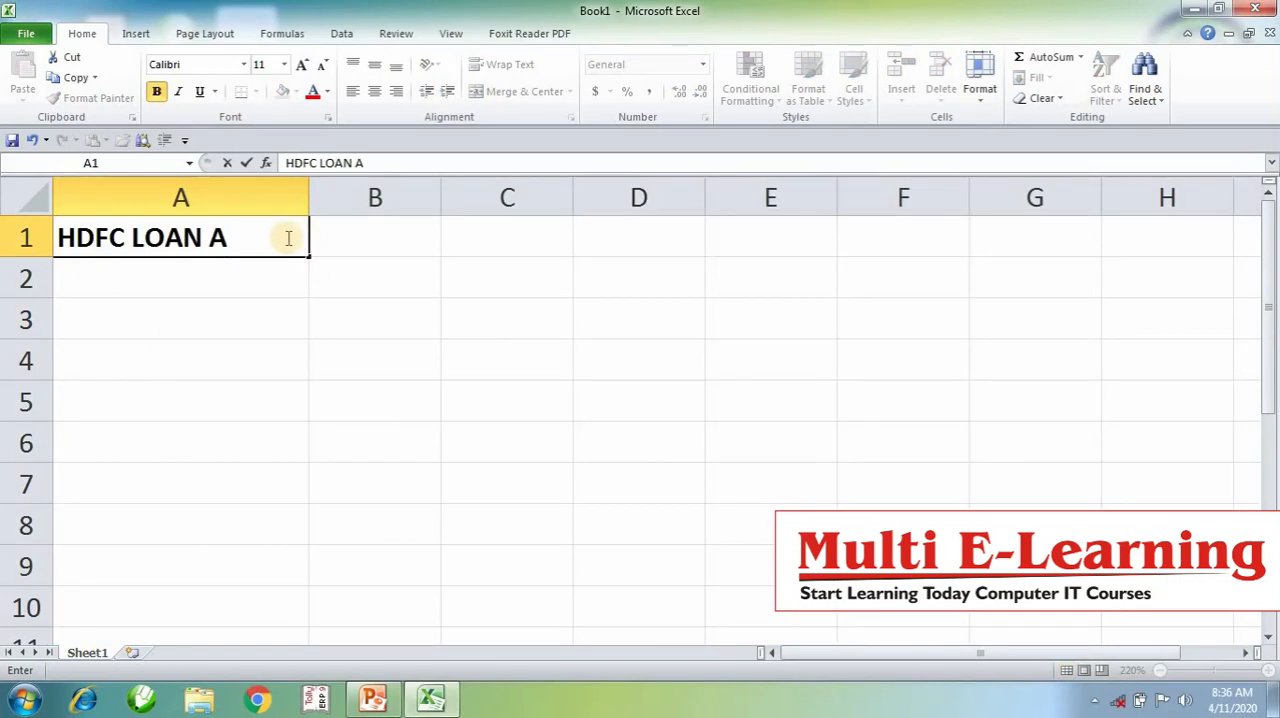
text(C)
key(BackSpace)
text(MOUNT)
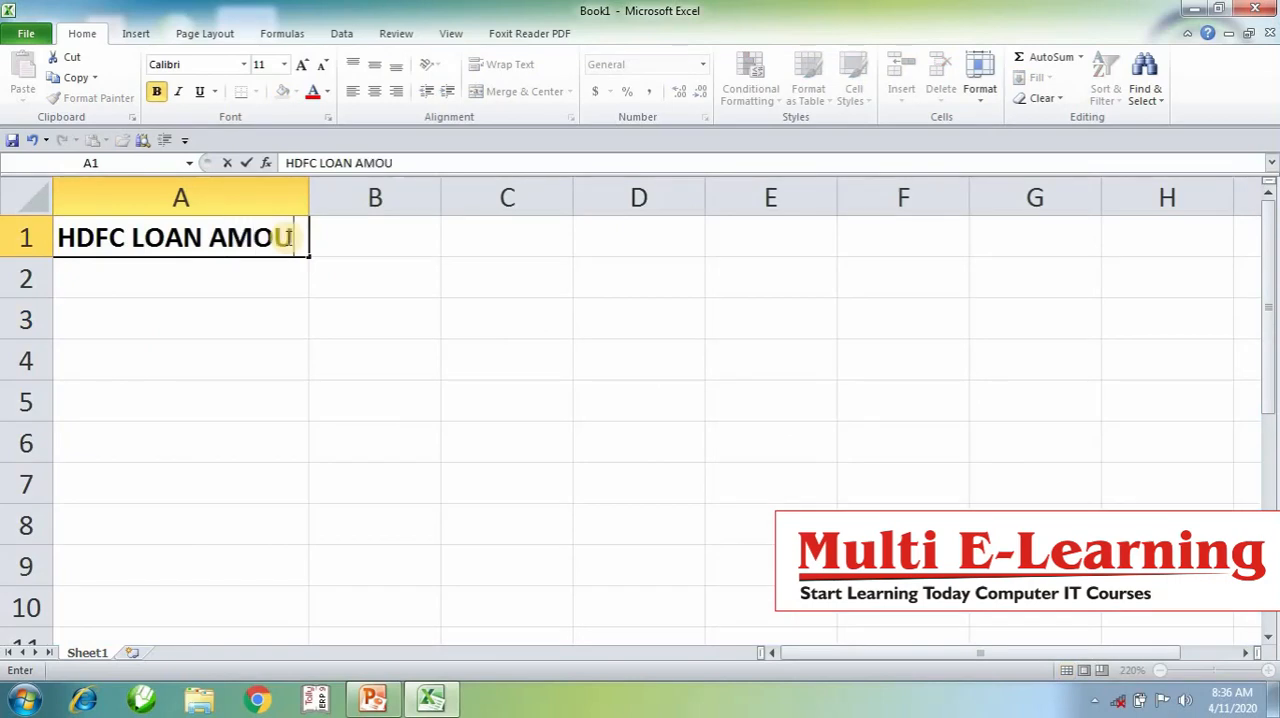
key(Return)
- Widen column A until the loan label fits and enter the loan amount 200000 in B1
click(300, 192)
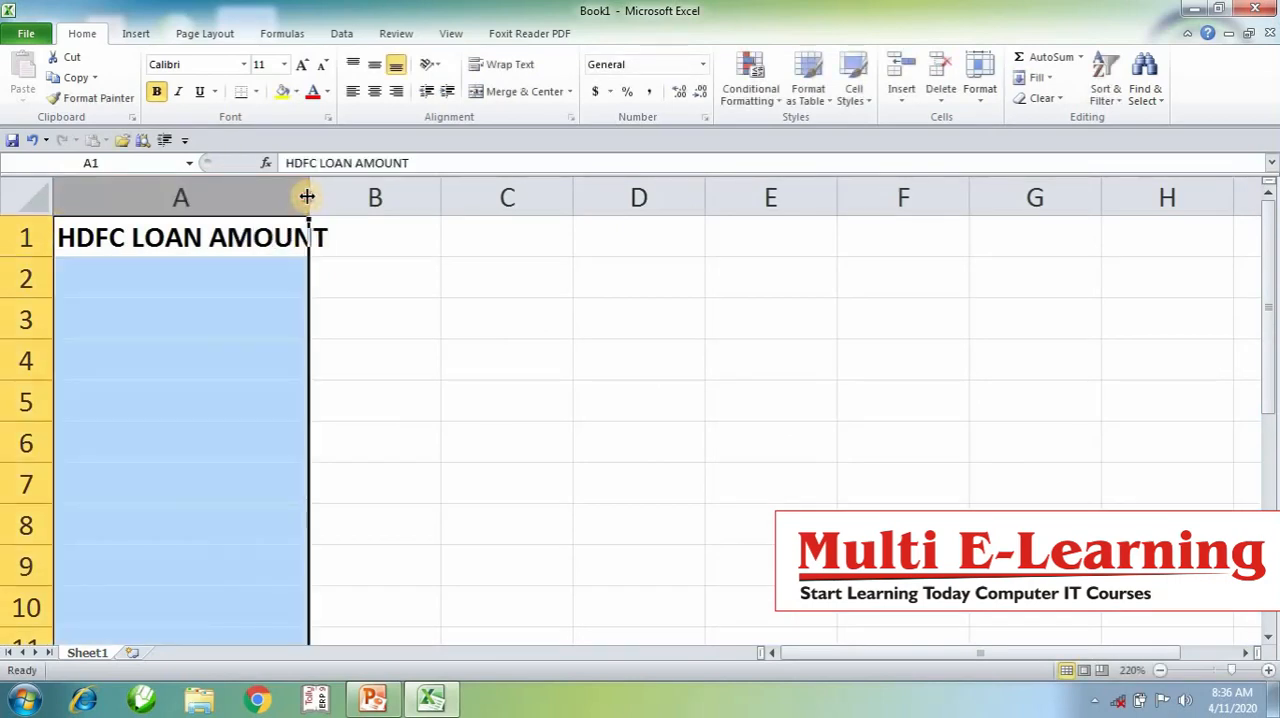
drag(309, 192, 354, 196)
click(413, 240)
text(200000)
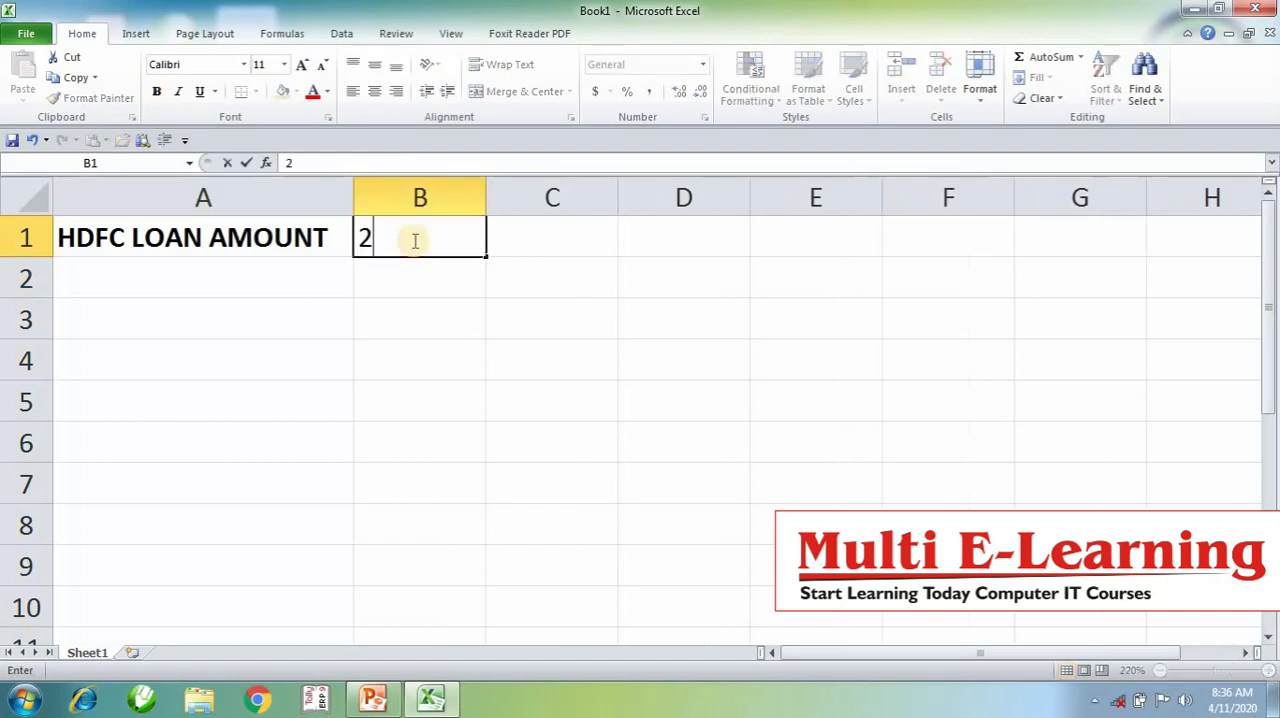
key(Return)
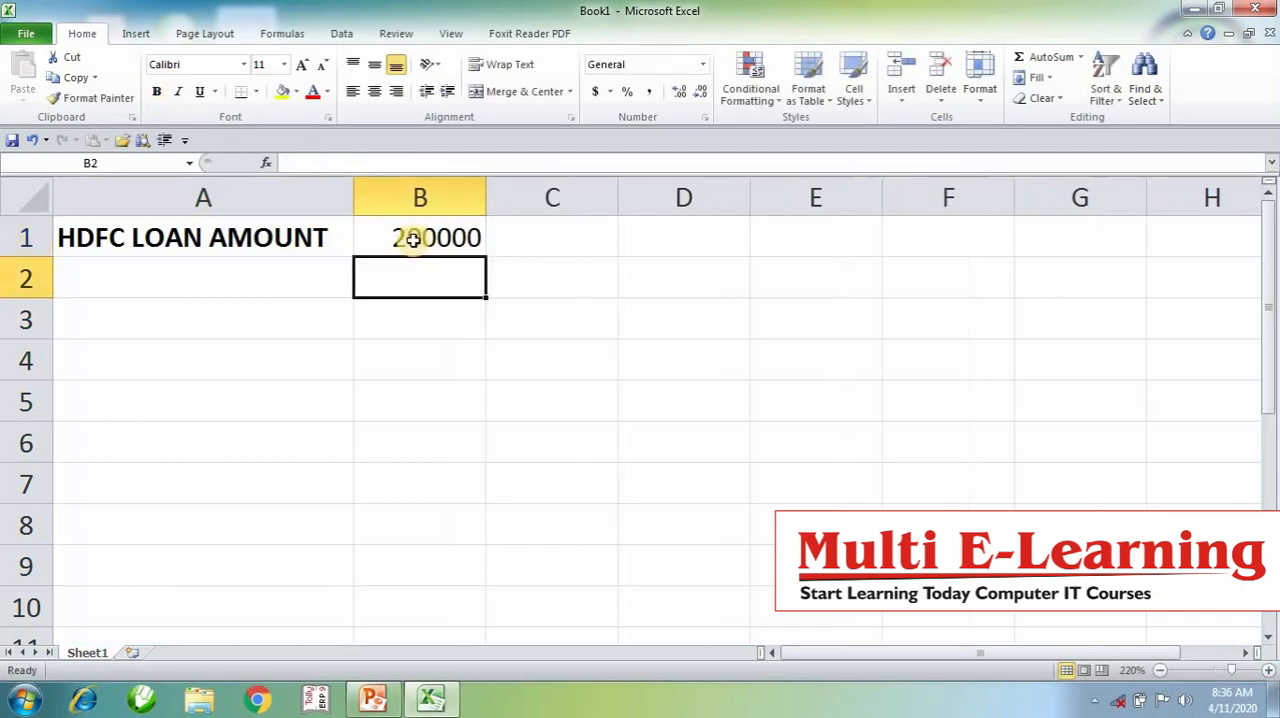
- Enter the label MONTH OF PERIODS in A2 with the value 24 in B2
click(300, 263)
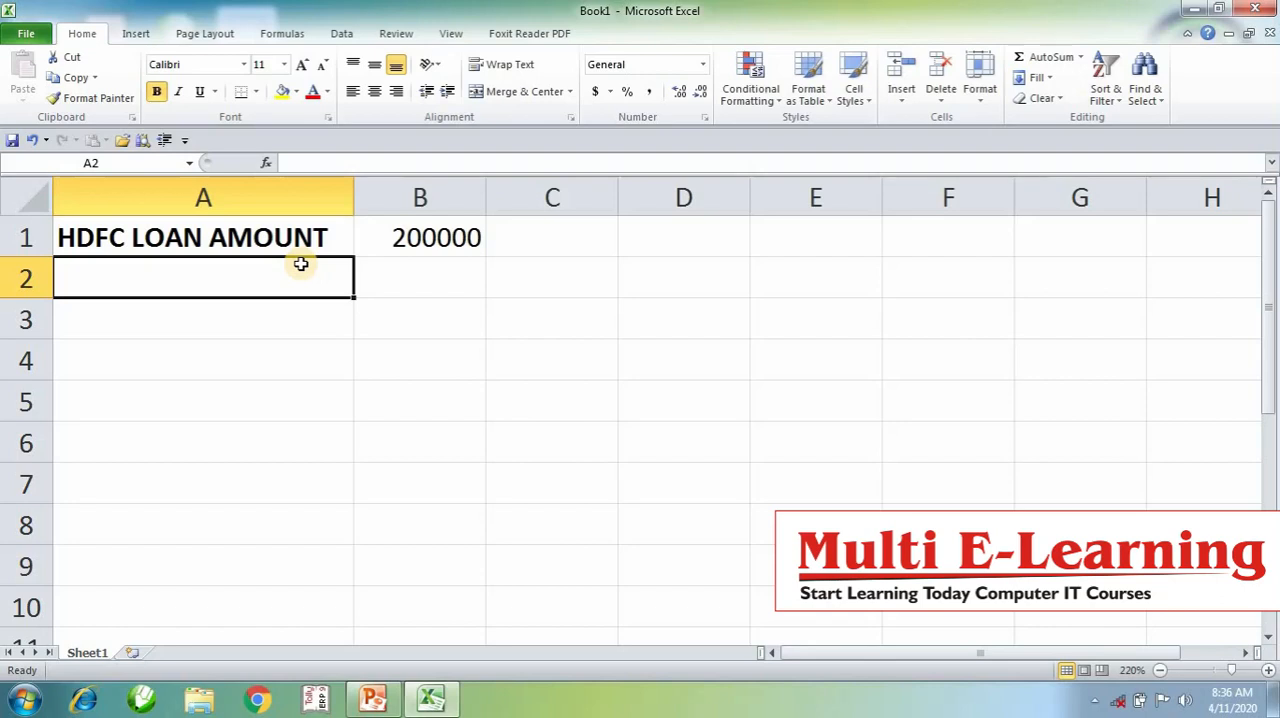
text(MONTH OF P)
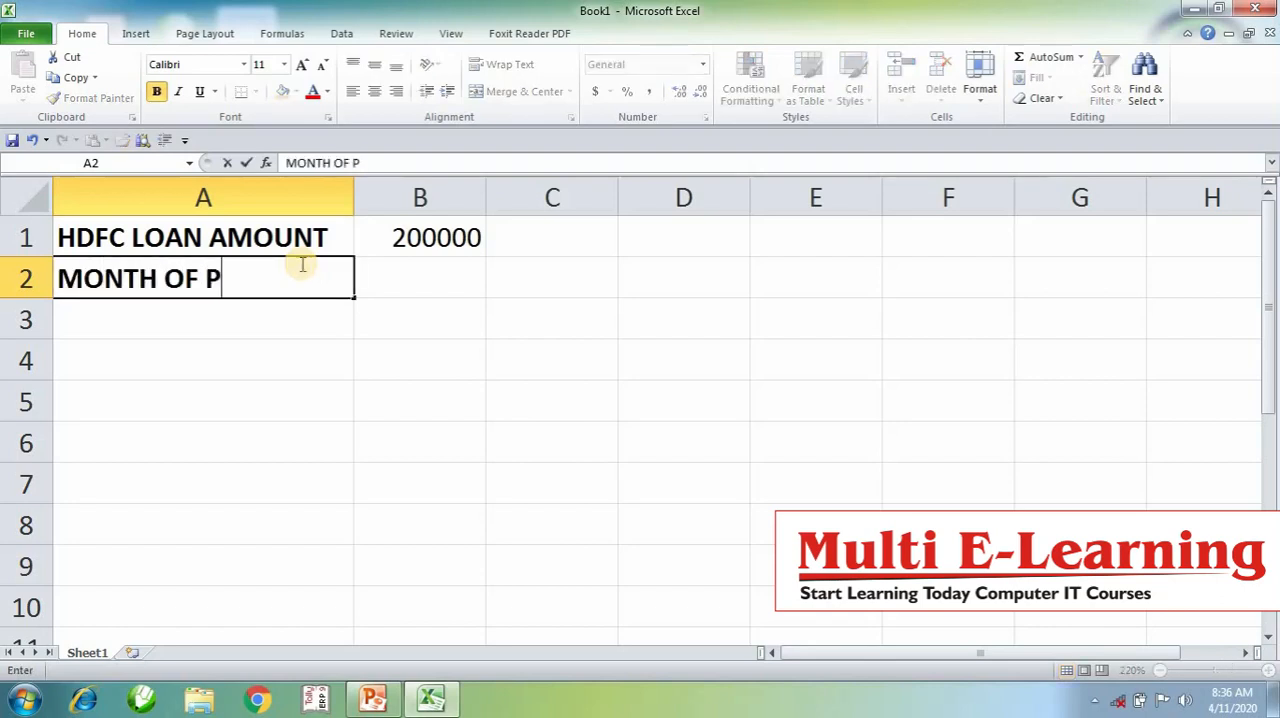
text(ERIODS)
key(Tab)
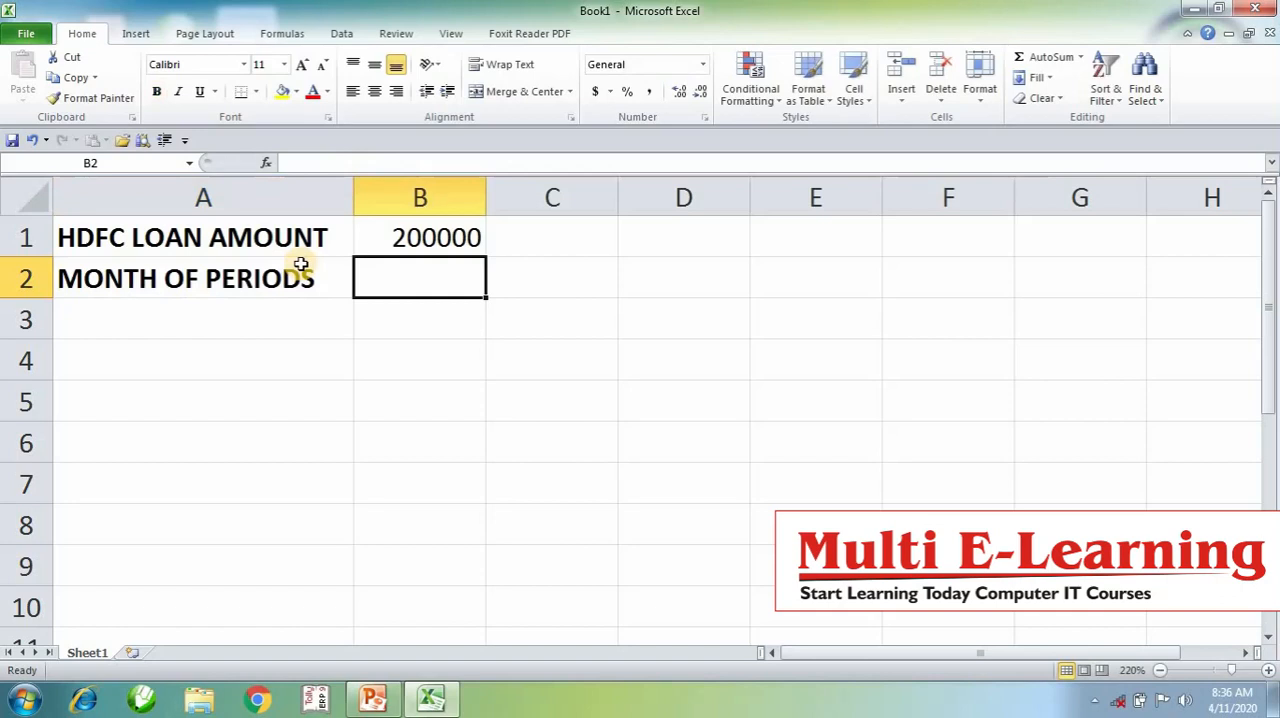
text(24)
key(Return)
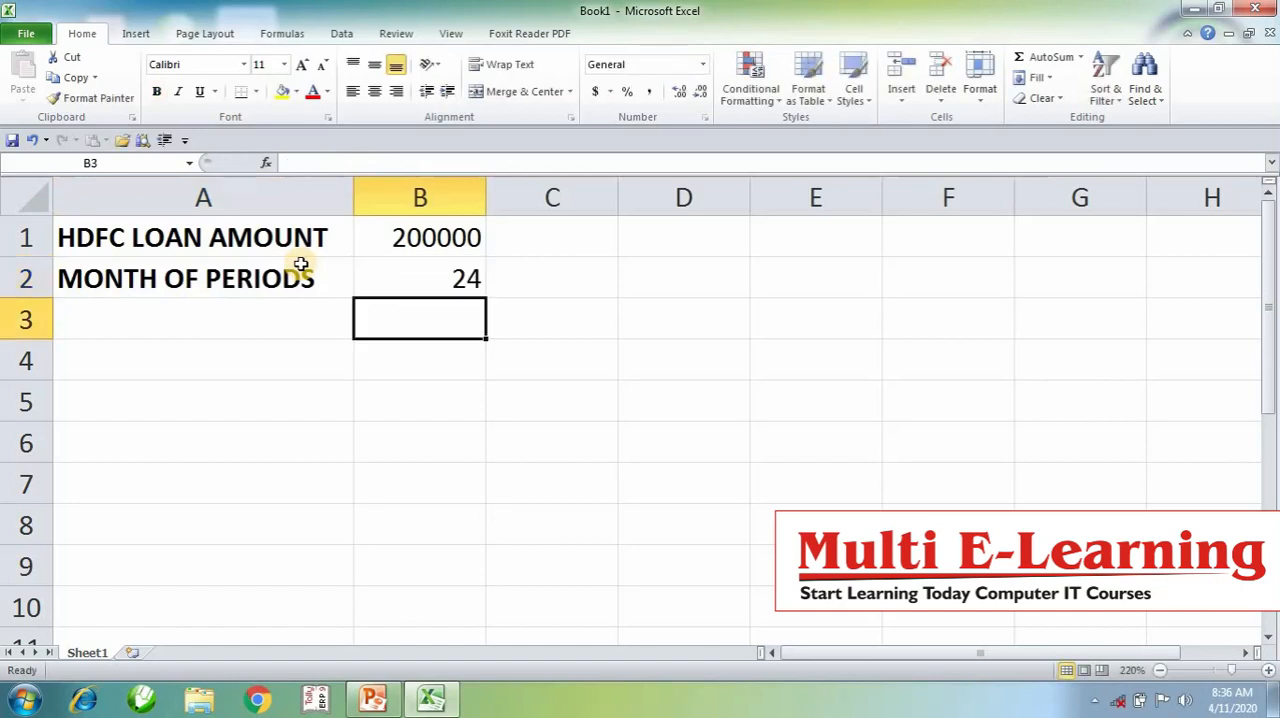
- Enter the label INTREST RATE (IR) in A3 with the rate 13% in B3
key(Left)
text(INTREST RA)
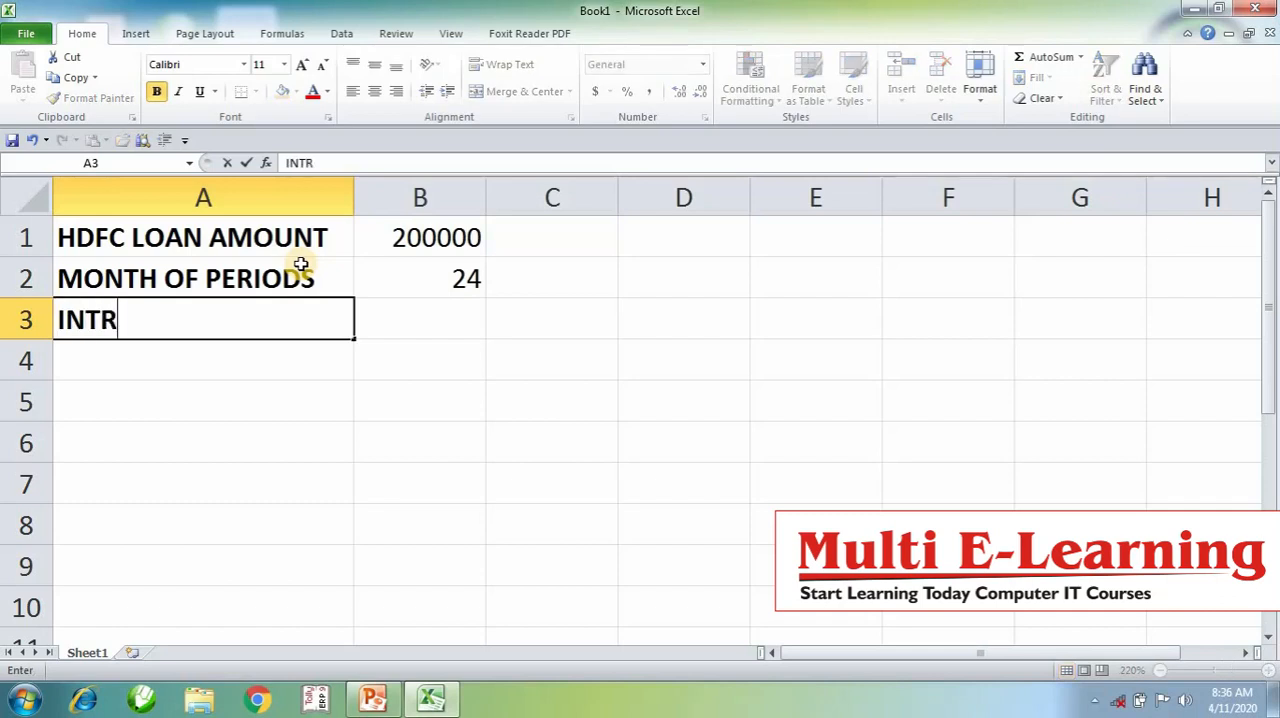
text((IR))
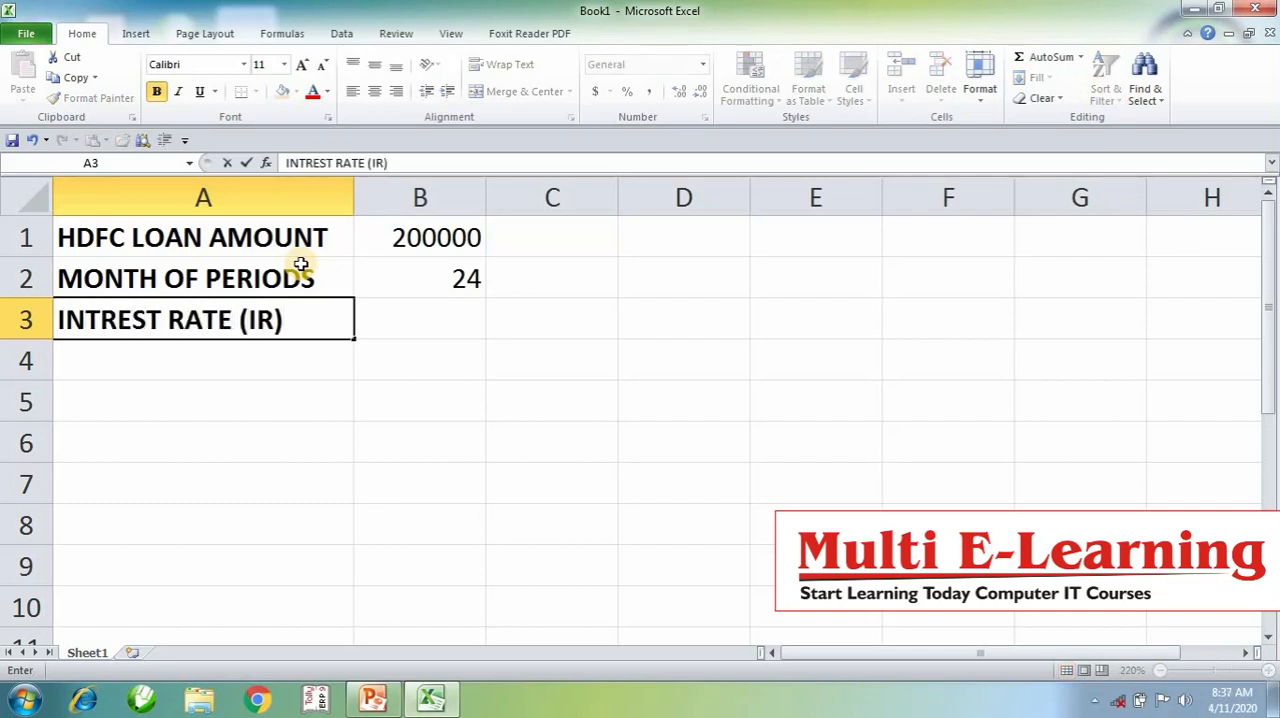
key(Tab)
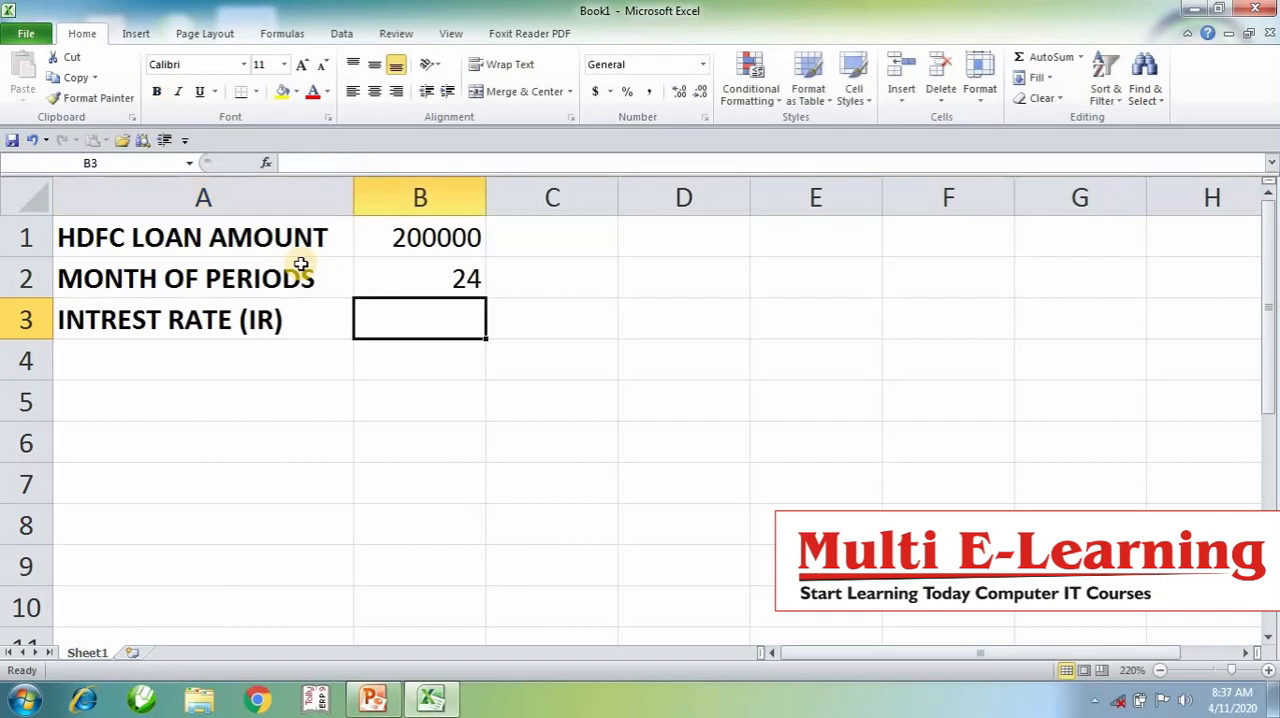
text(13%)
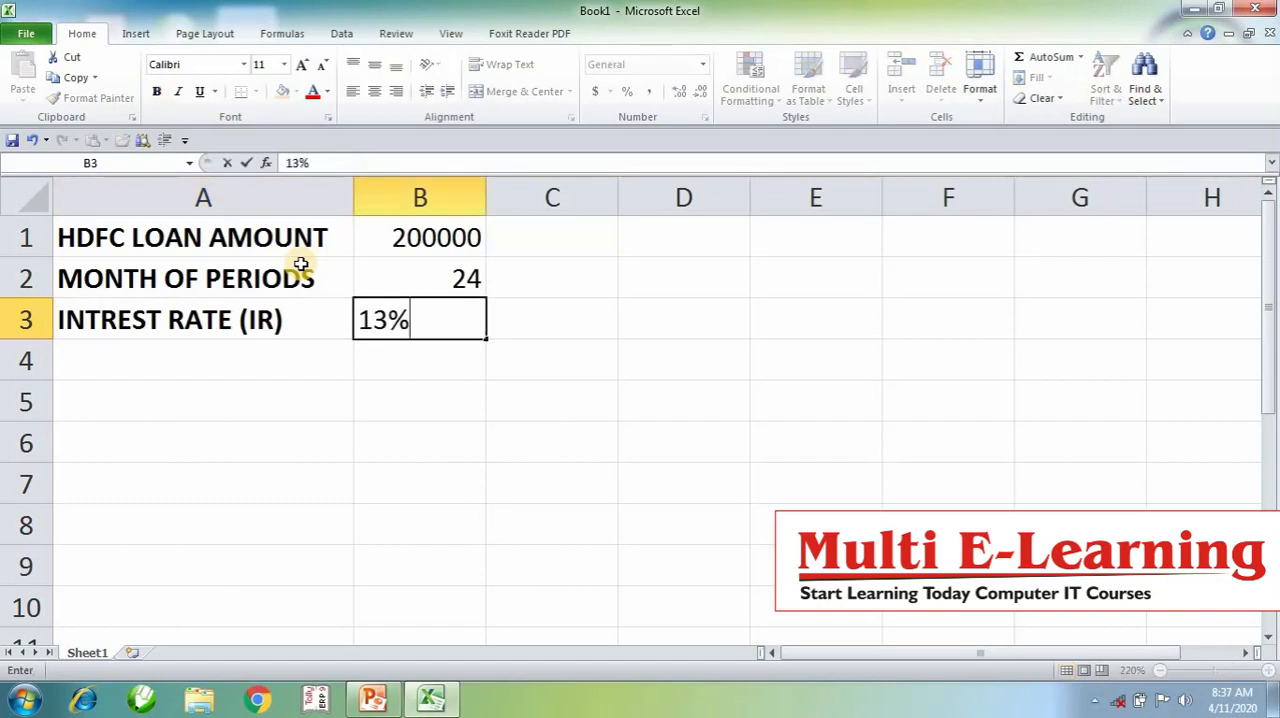
key(Return)
key(Left)
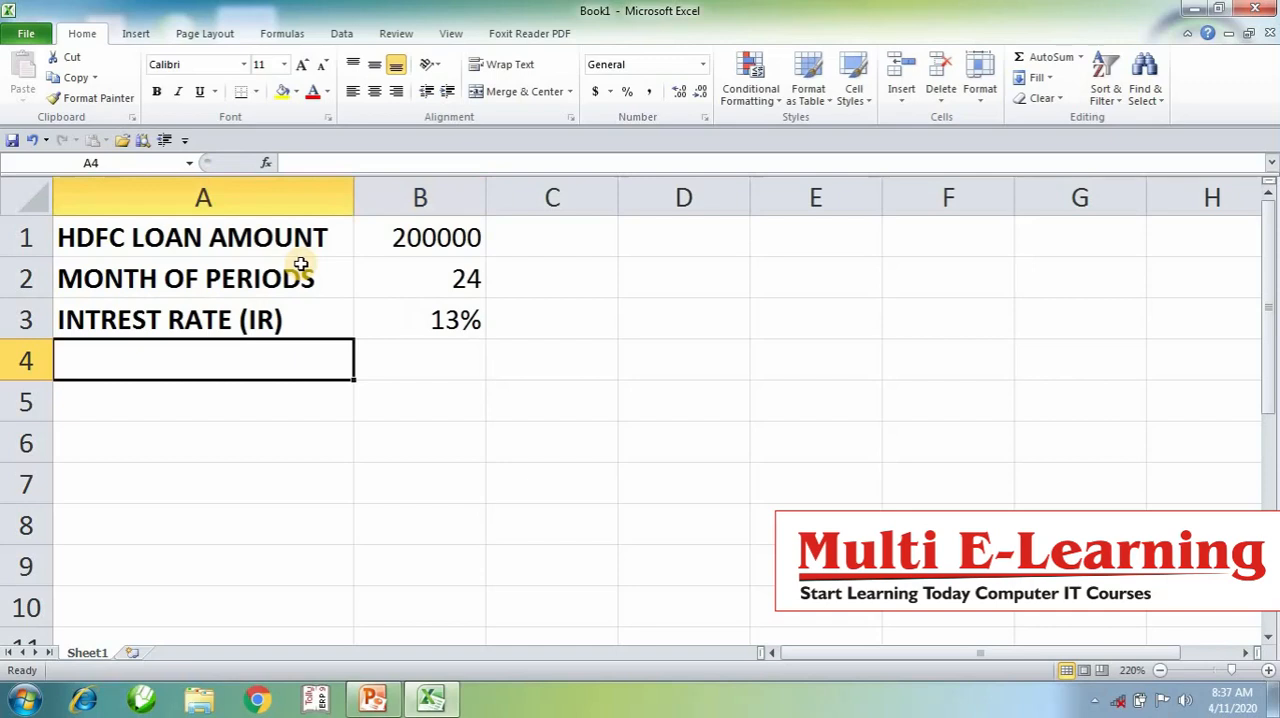
- Enter the label EMI - INSTALLMENT in A4
text(EMI )
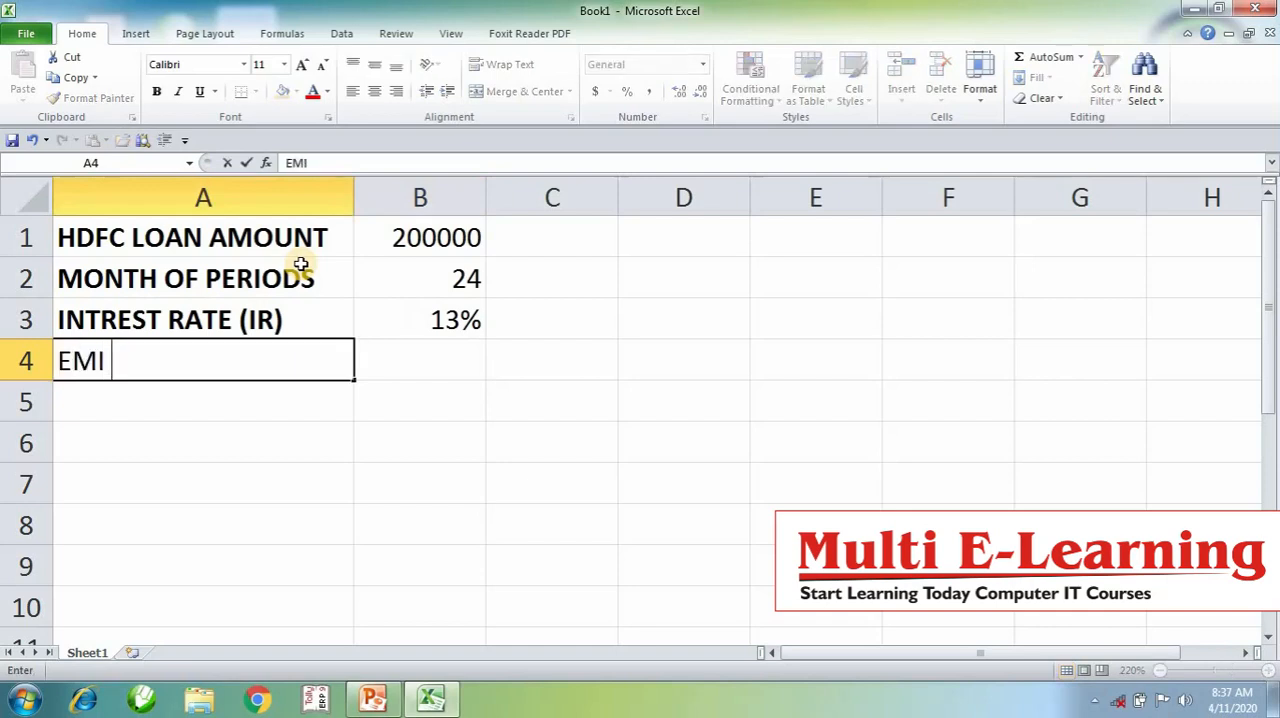
text(- INSTALLMENT)
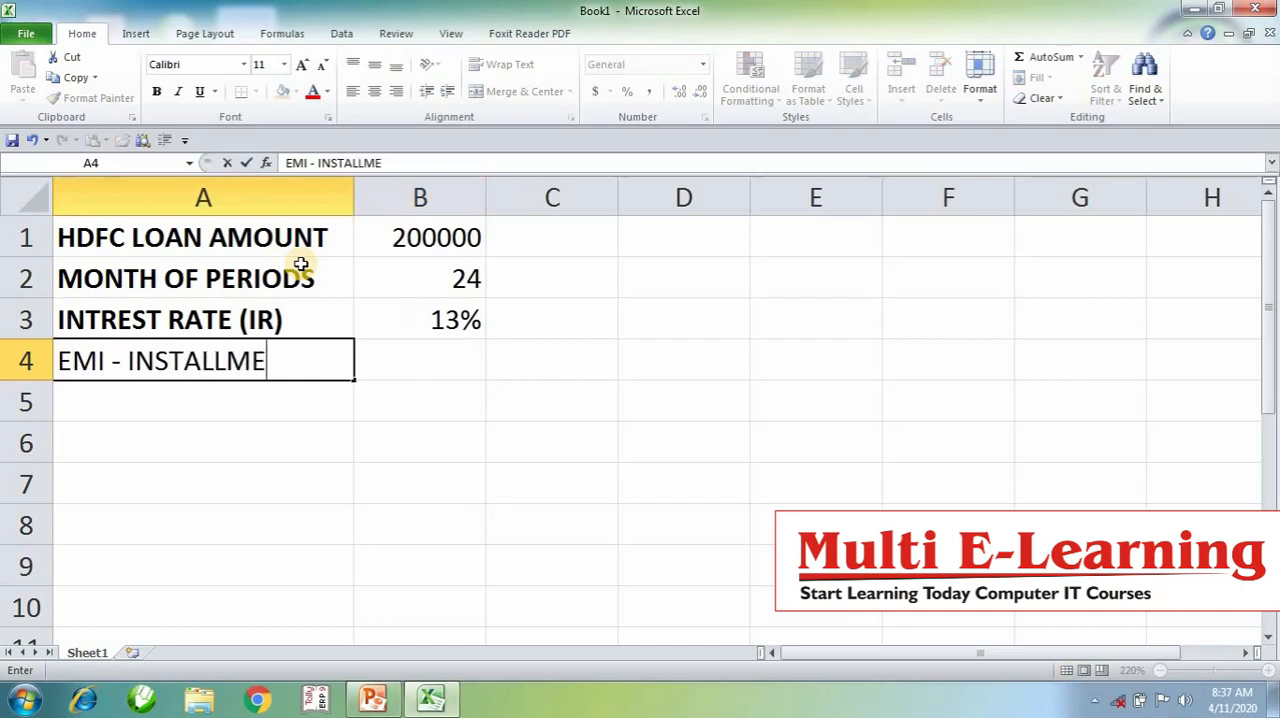
key(Tab)
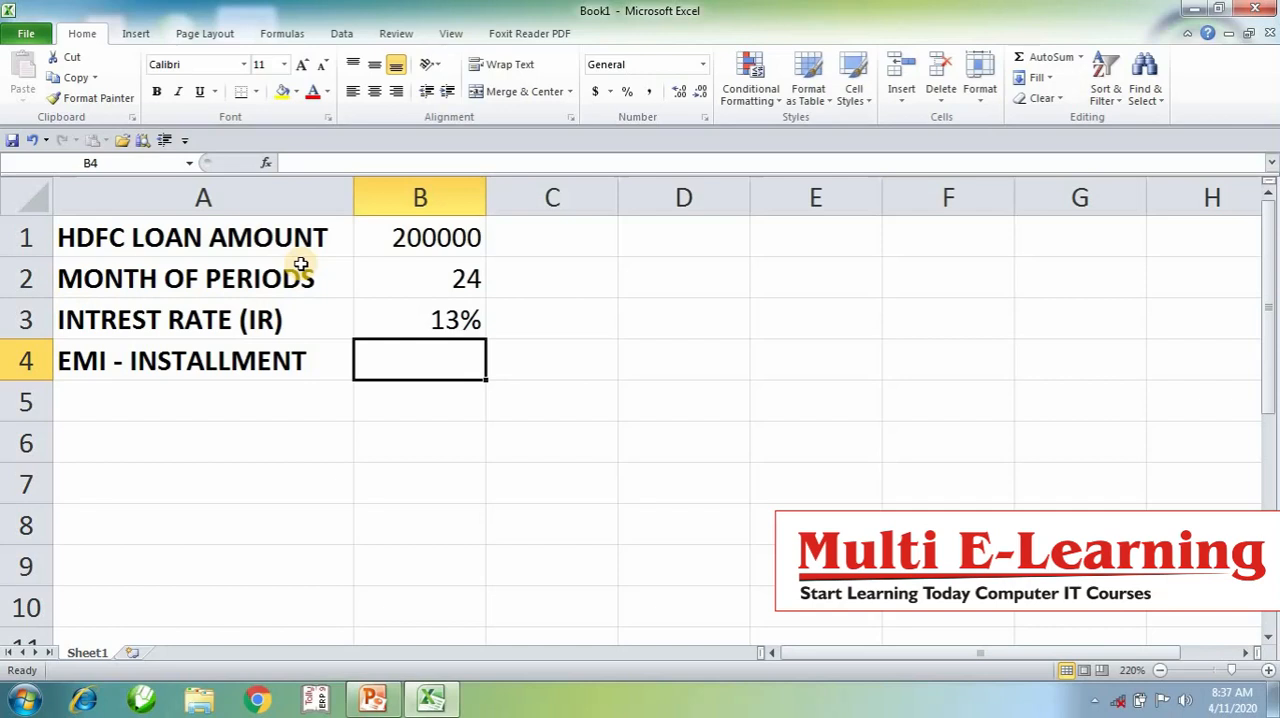
- Calculate the monthly installment in B4 with the formula =PMT(B3/12,B2,B1)
text(=)
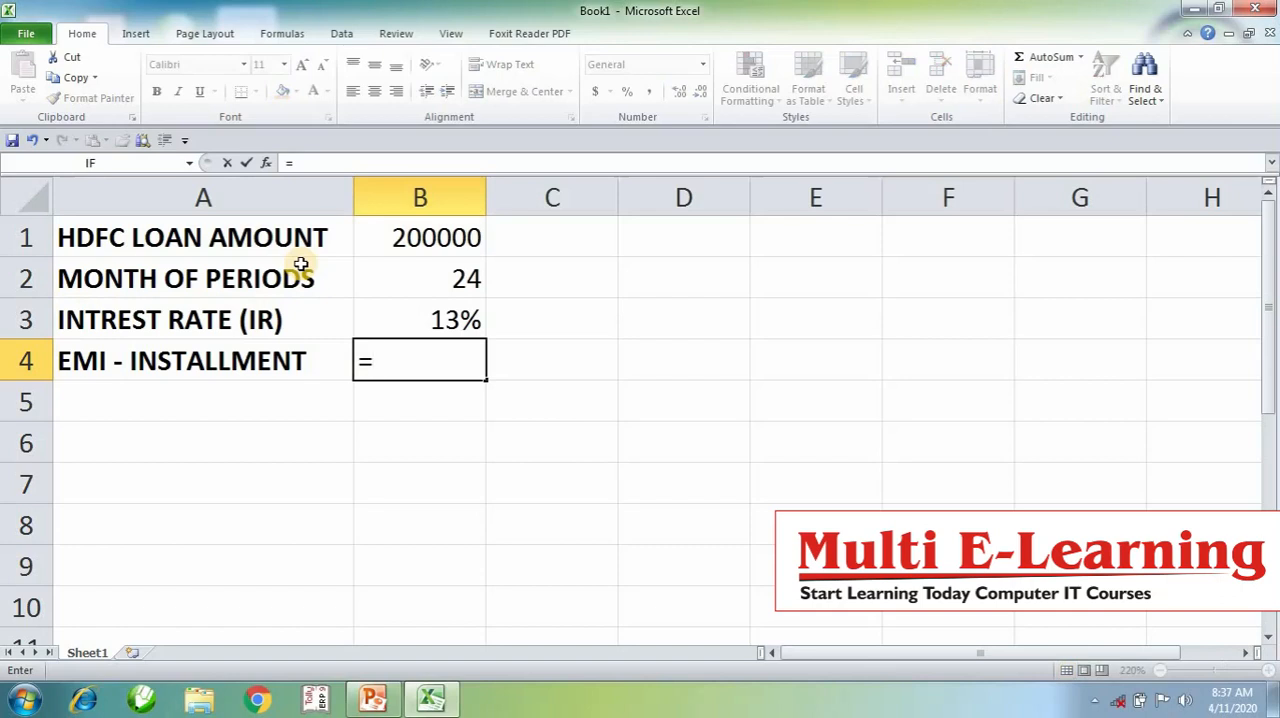
text(PMT)
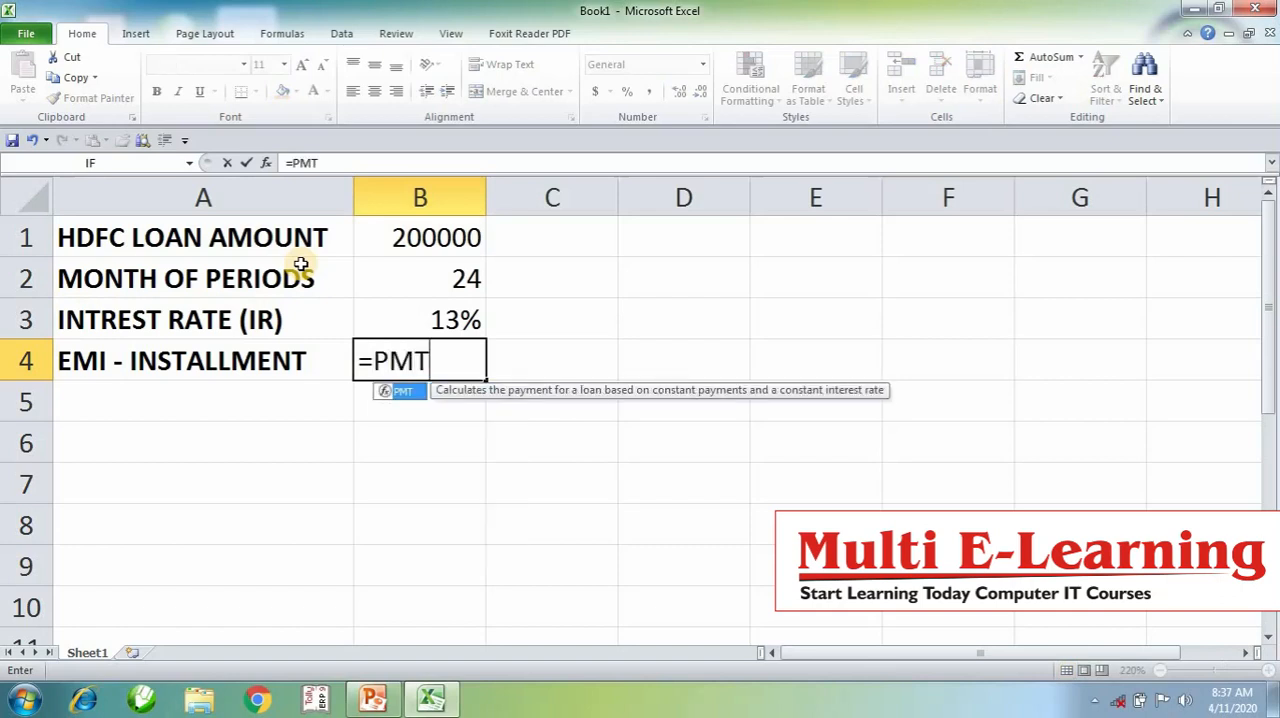
text(()
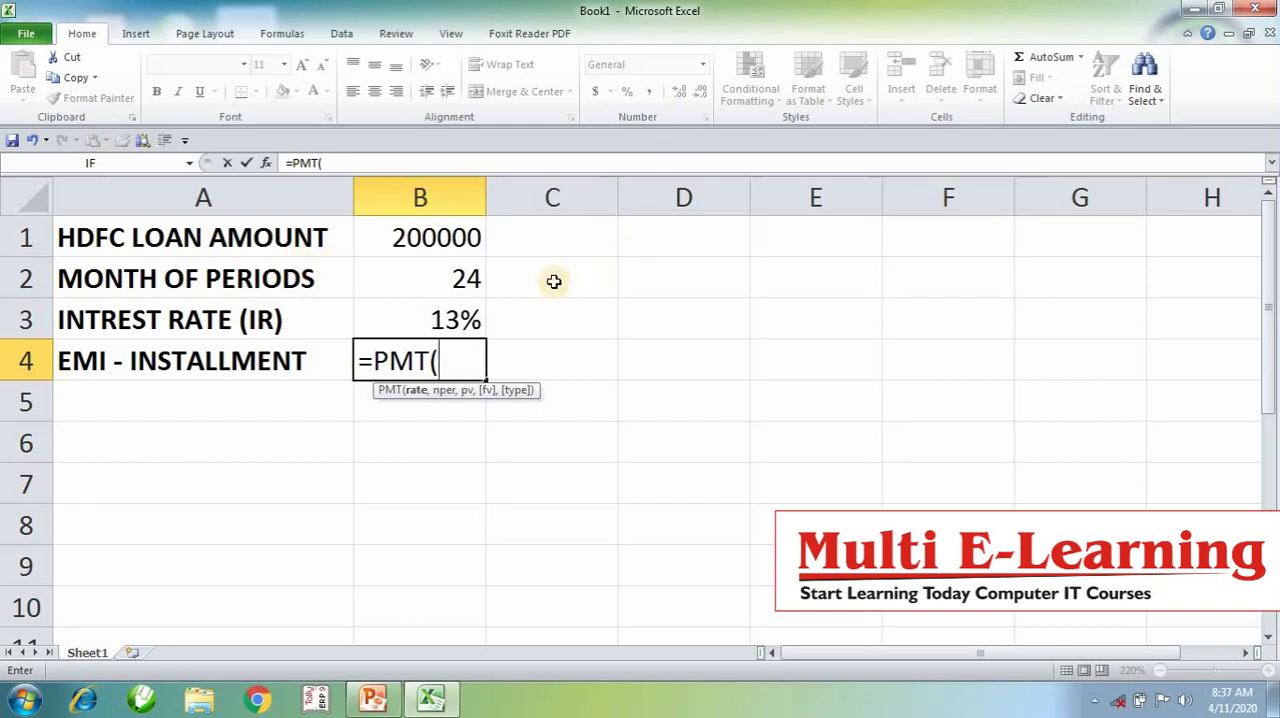
click(463, 318)
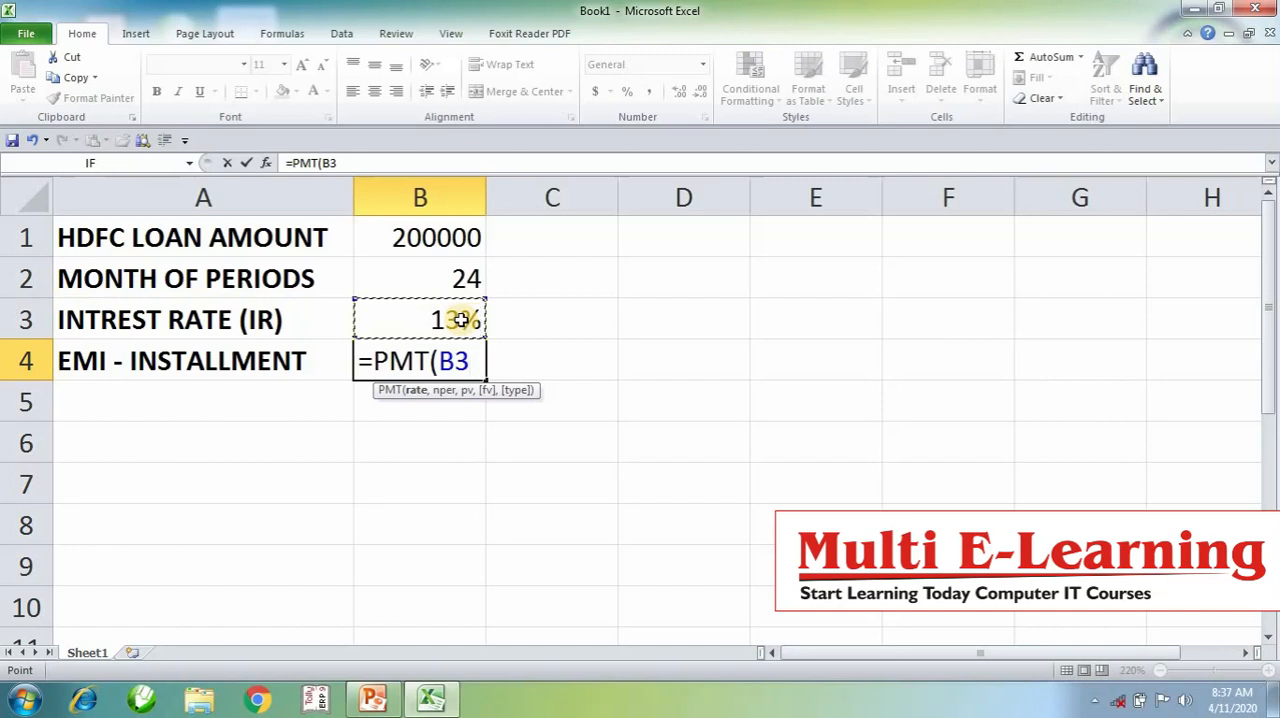
text(/12)
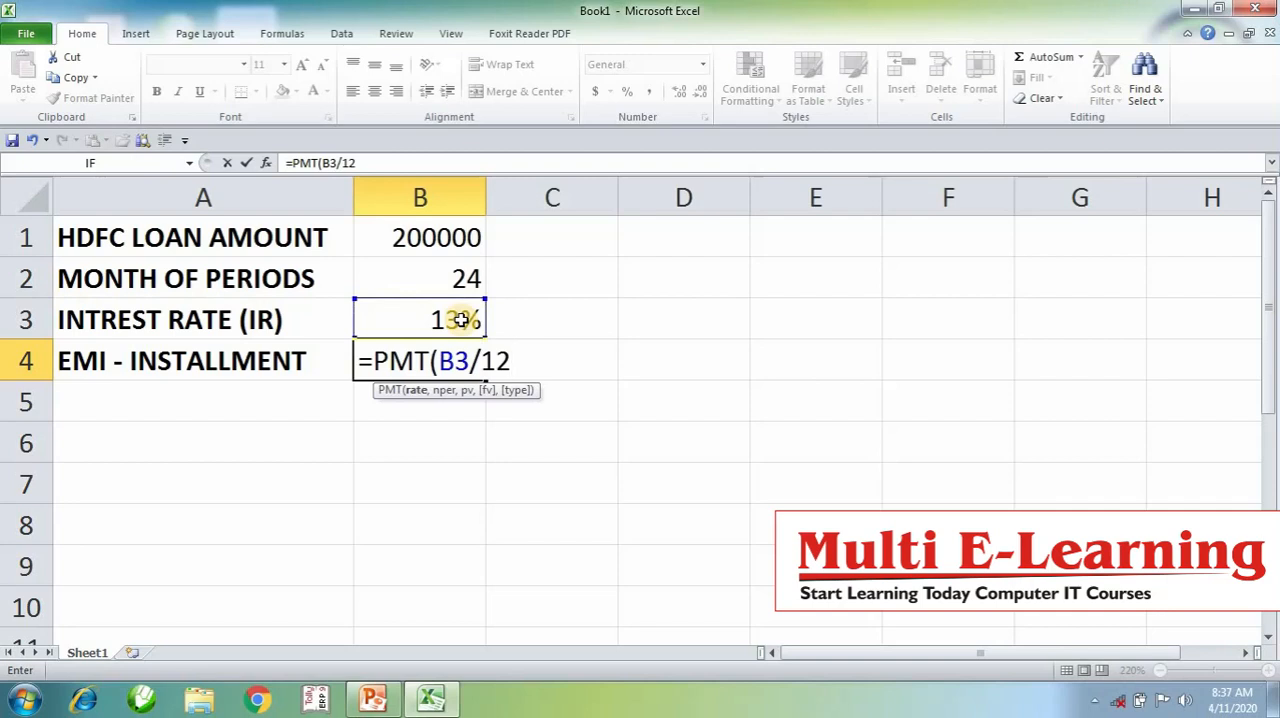
text(,)
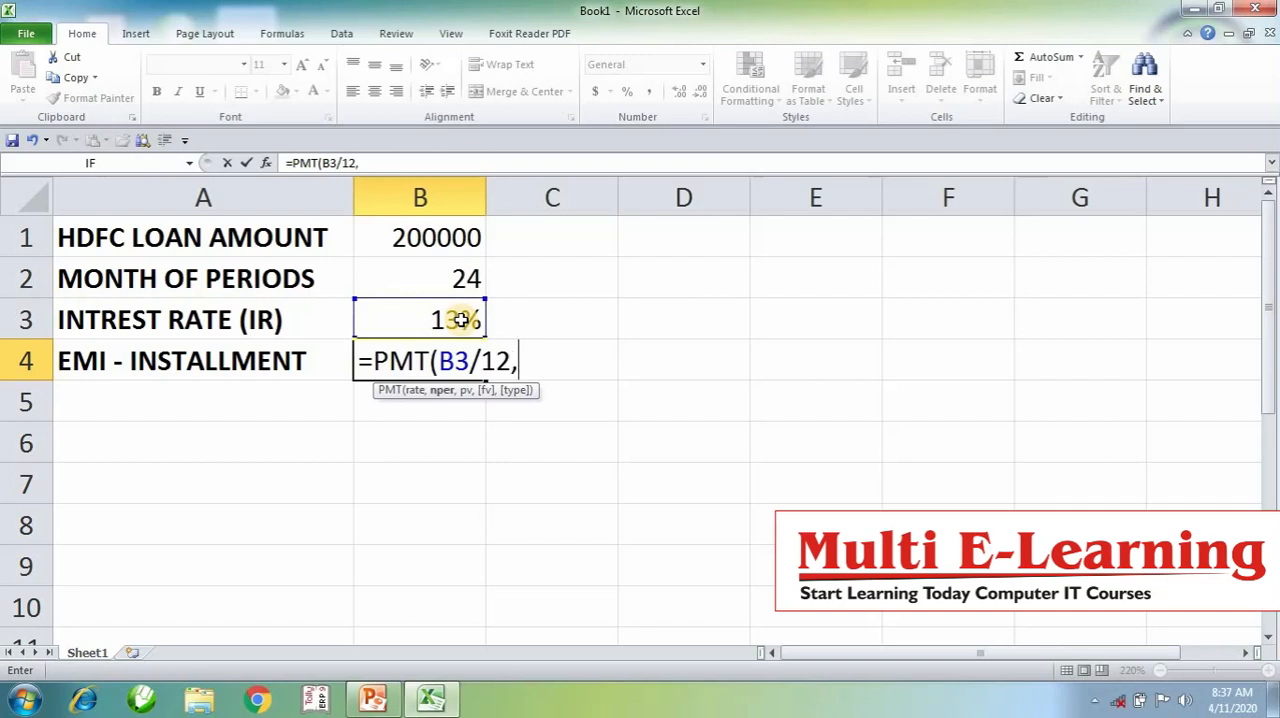
click(465, 279)
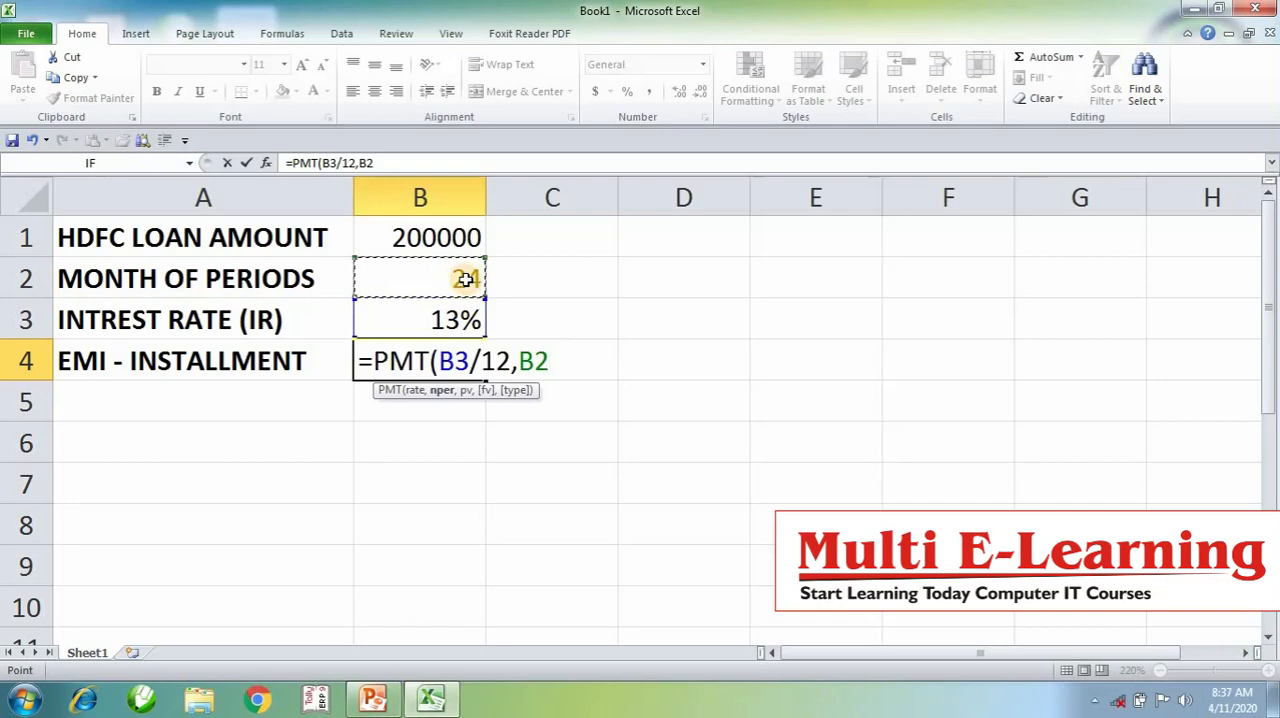
text(,)
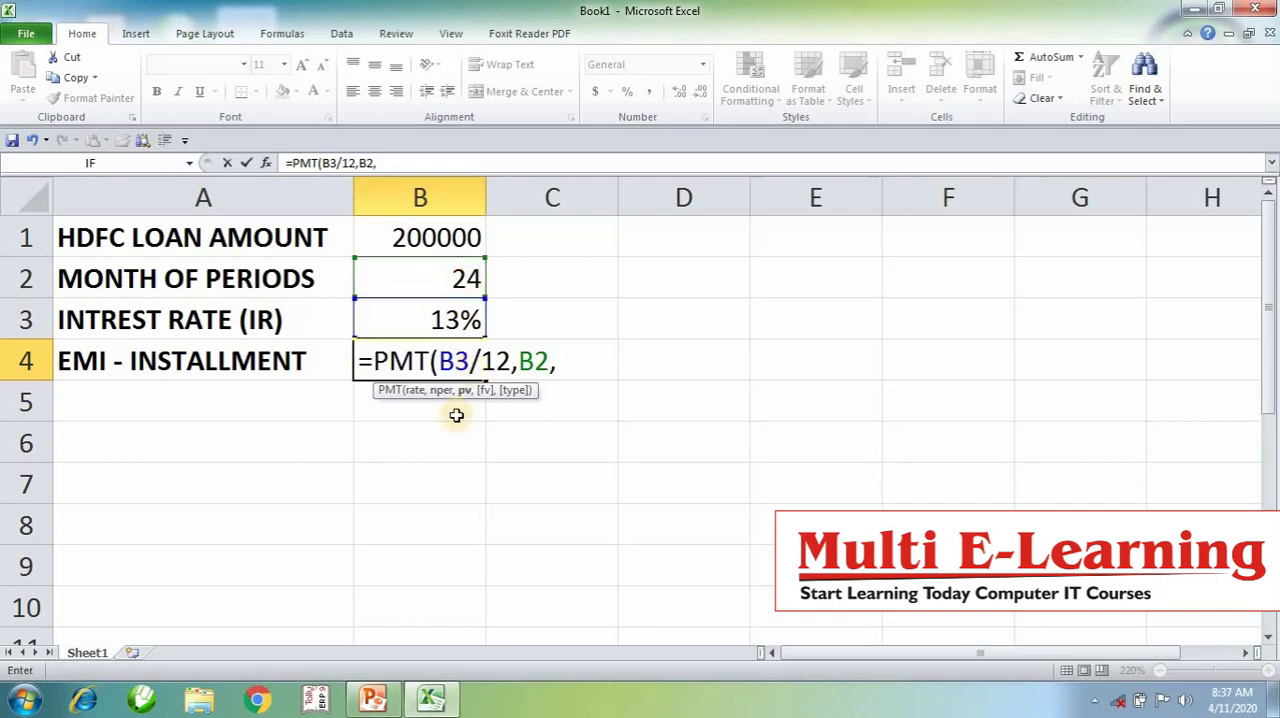
click(417, 240)
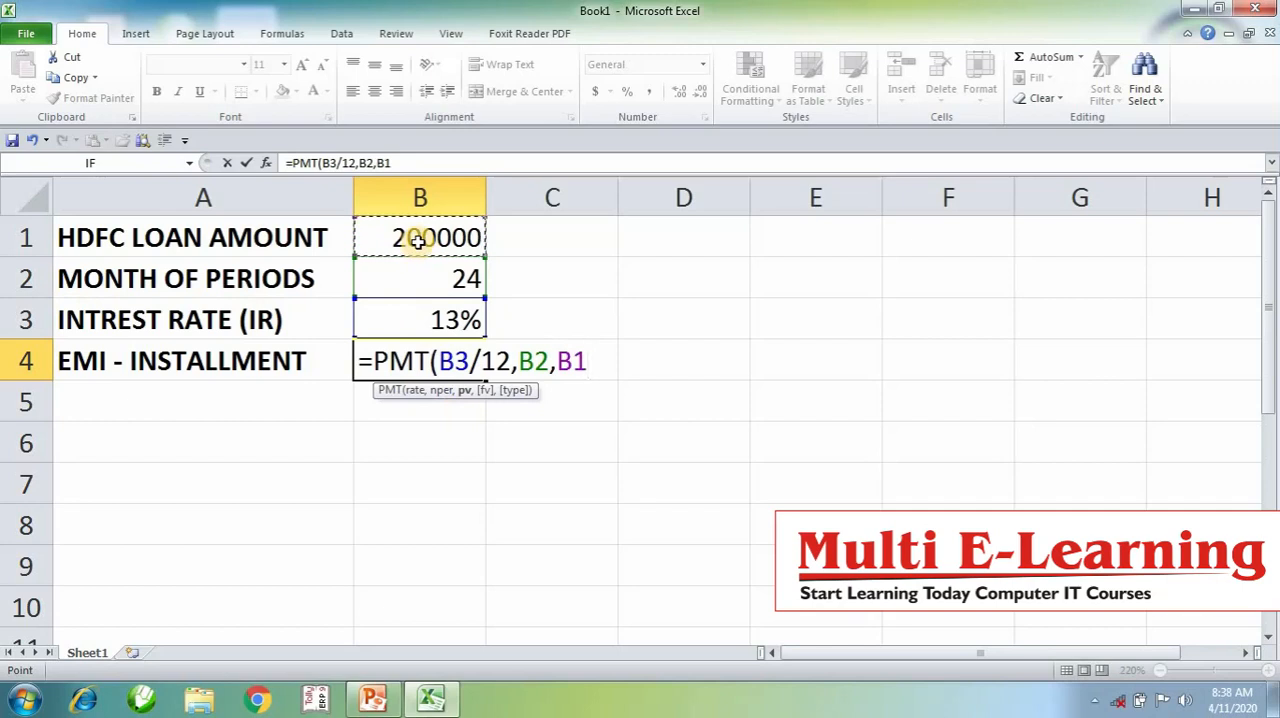
key(Return)
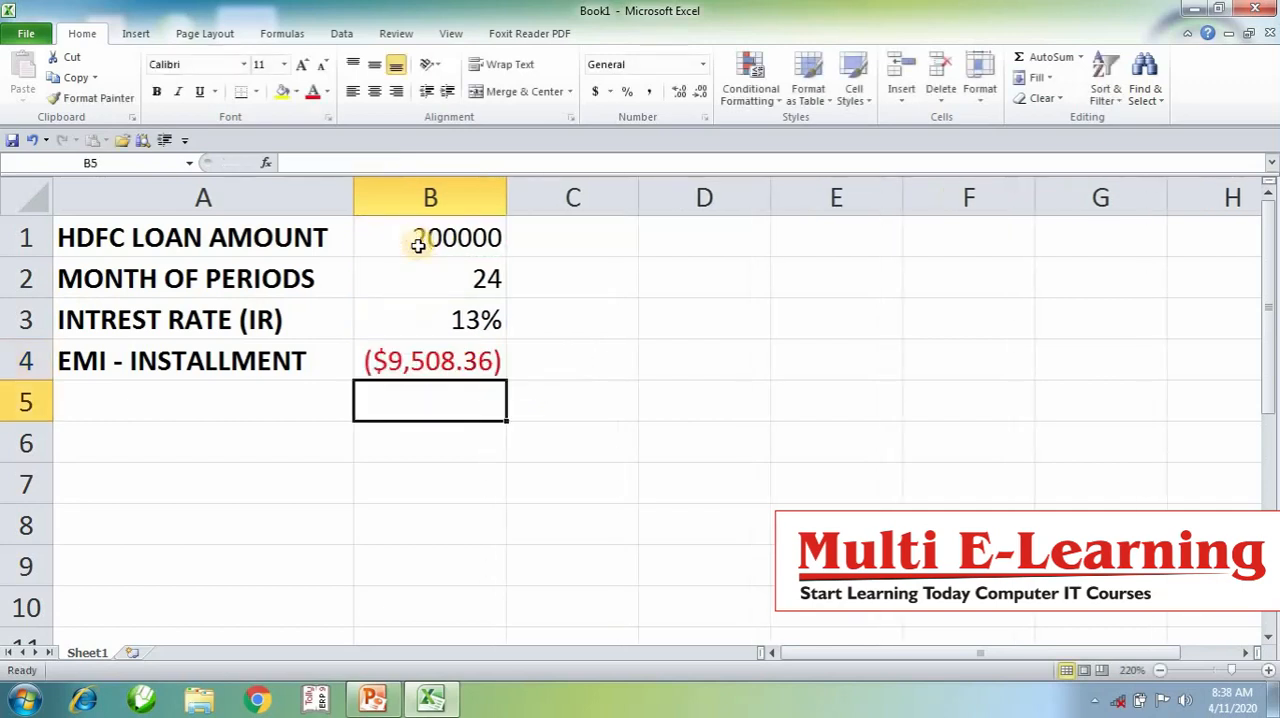
- Format the installment in B4 with the comma style, no decimal places and bold text
click(426, 360)
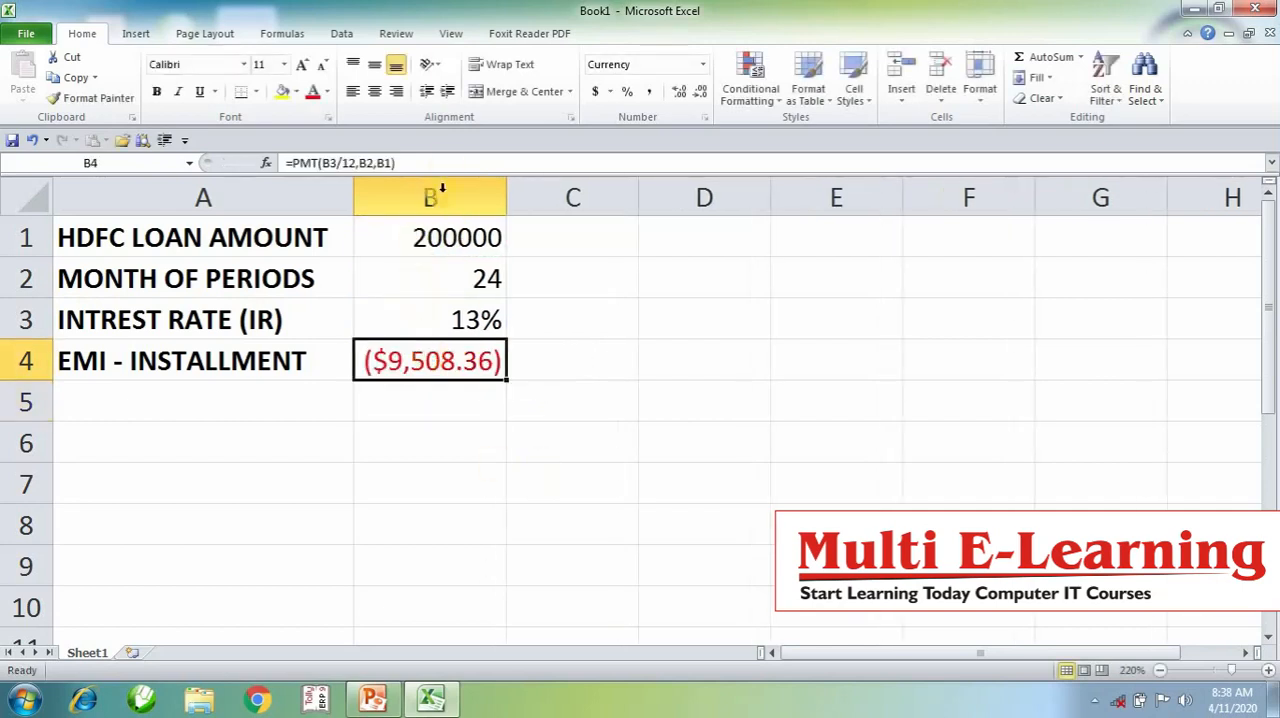
click(648, 93)
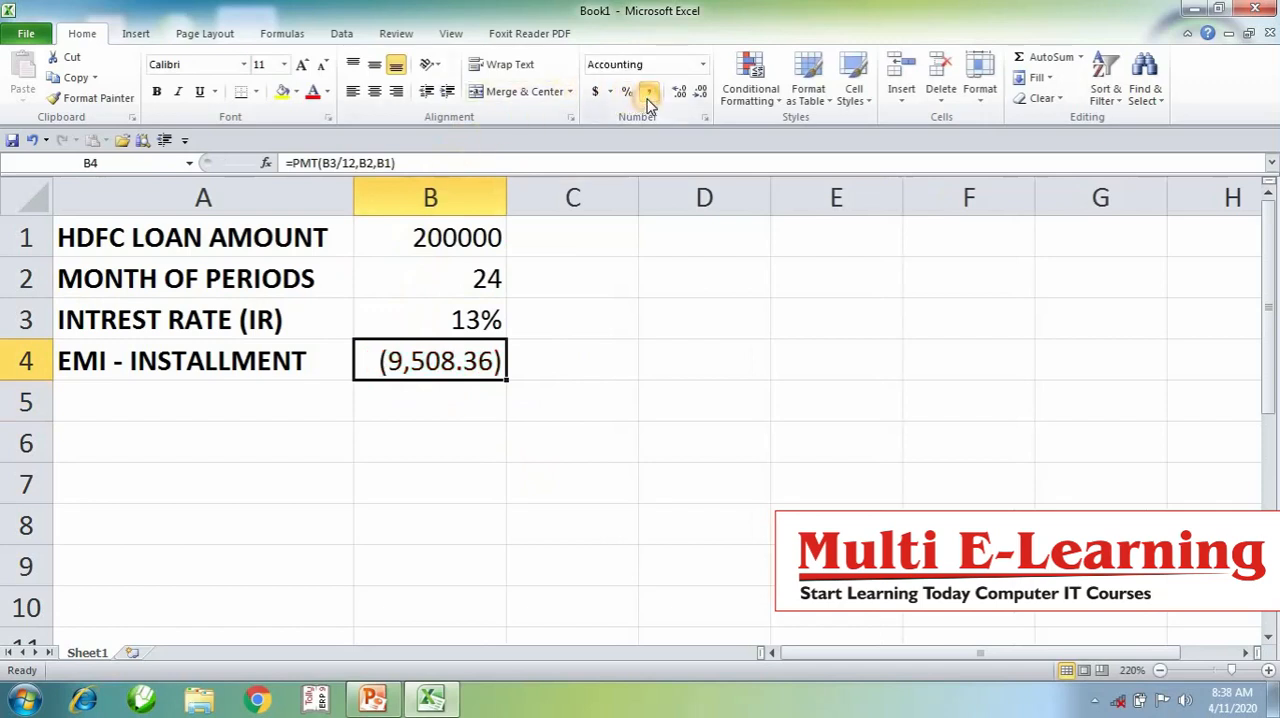
click(701, 93)
click(701, 93)
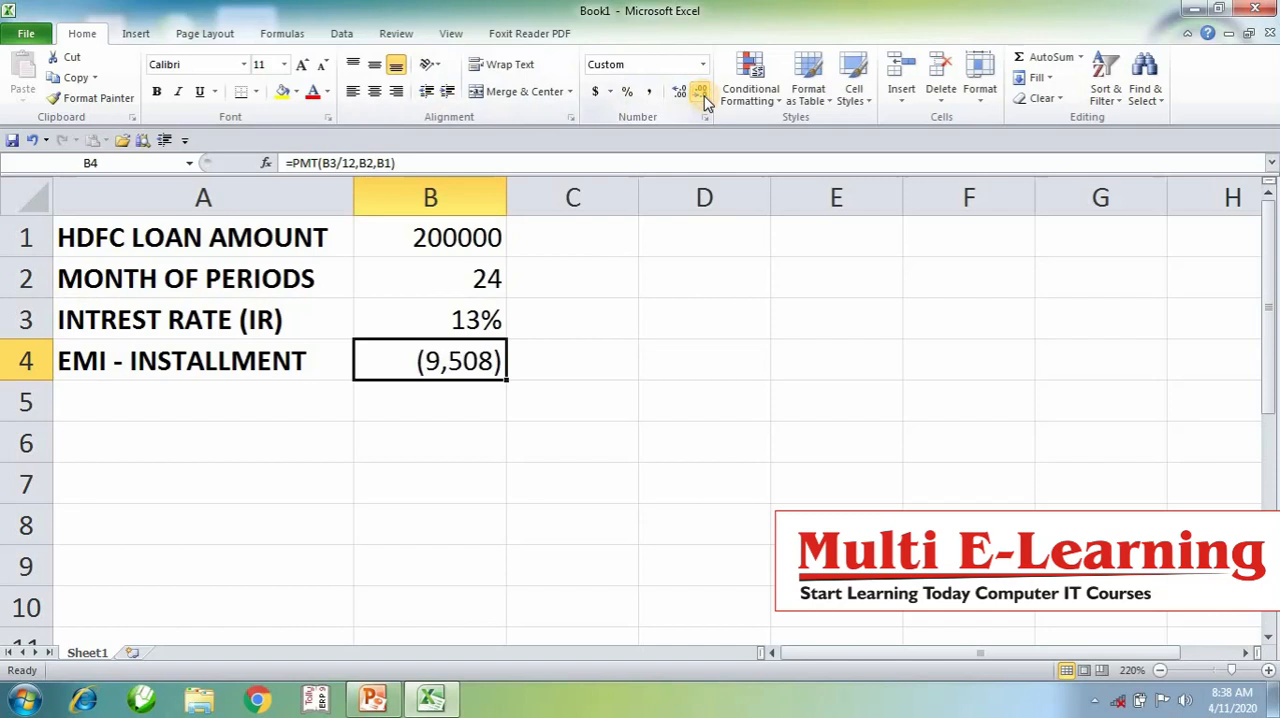
click(156, 91)
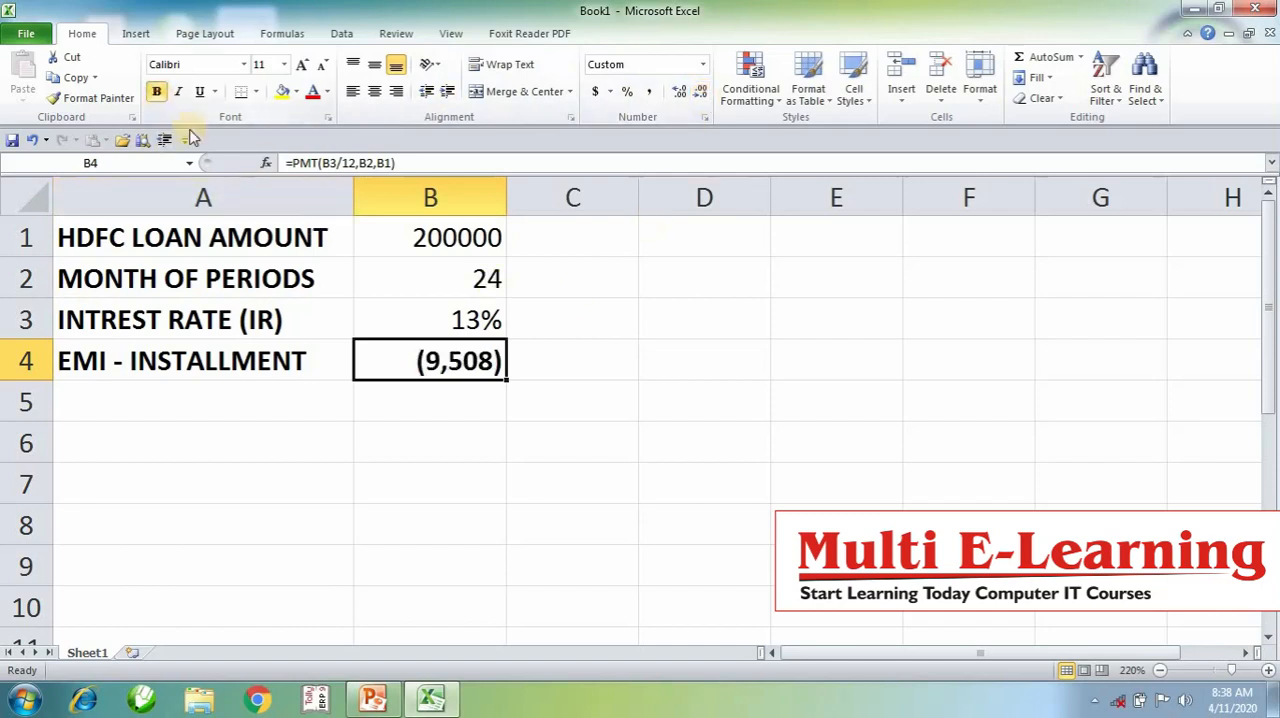
click(714, 433)
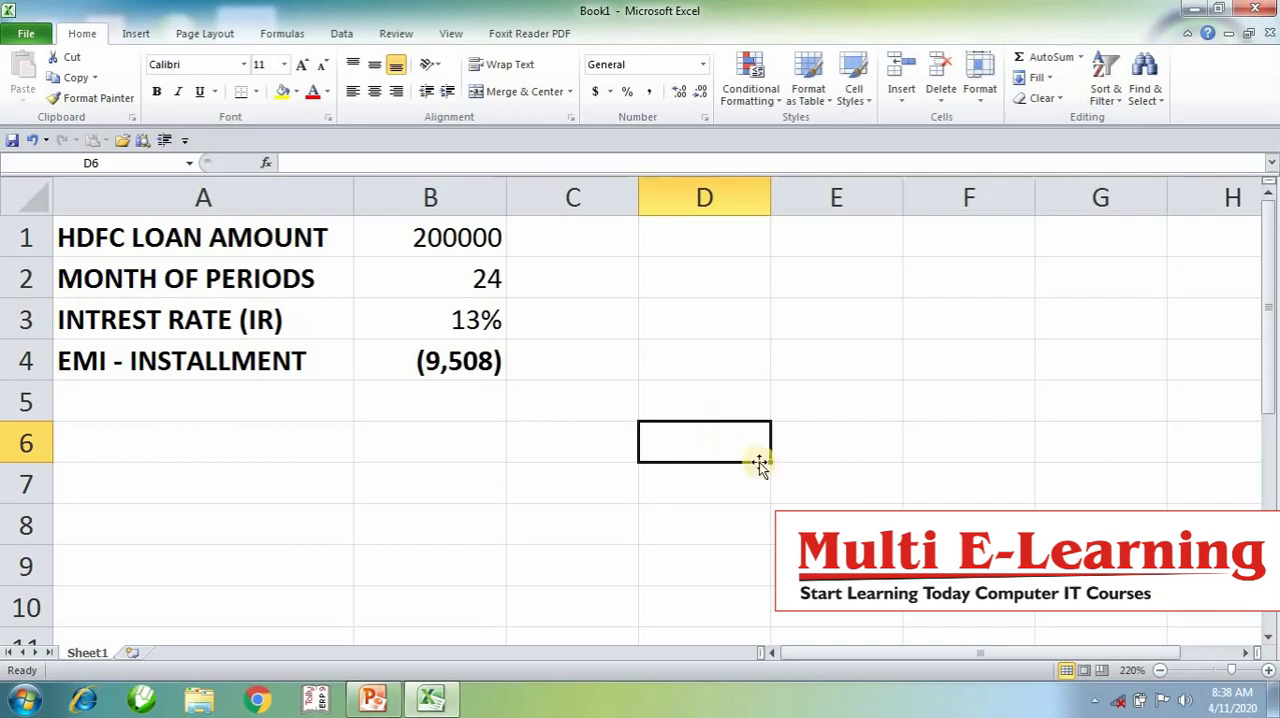
- Enter the heading MONTH in D1
click(716, 250)
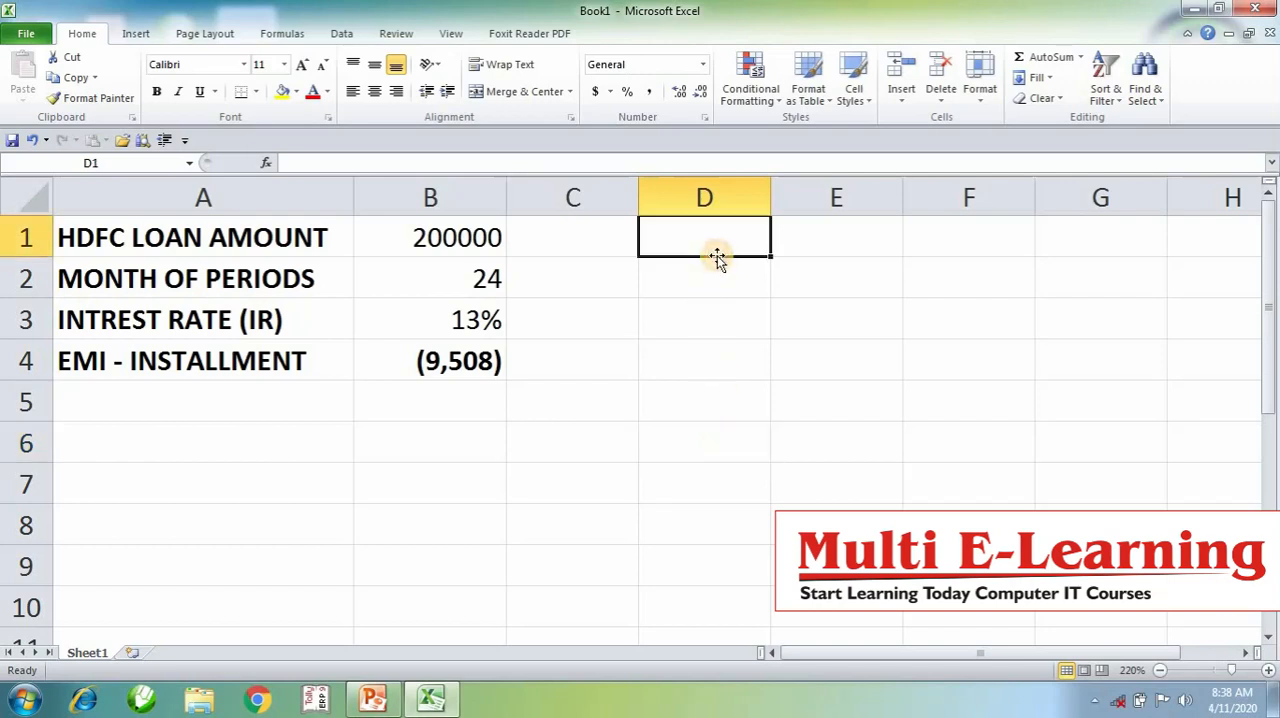
text(MONTH)
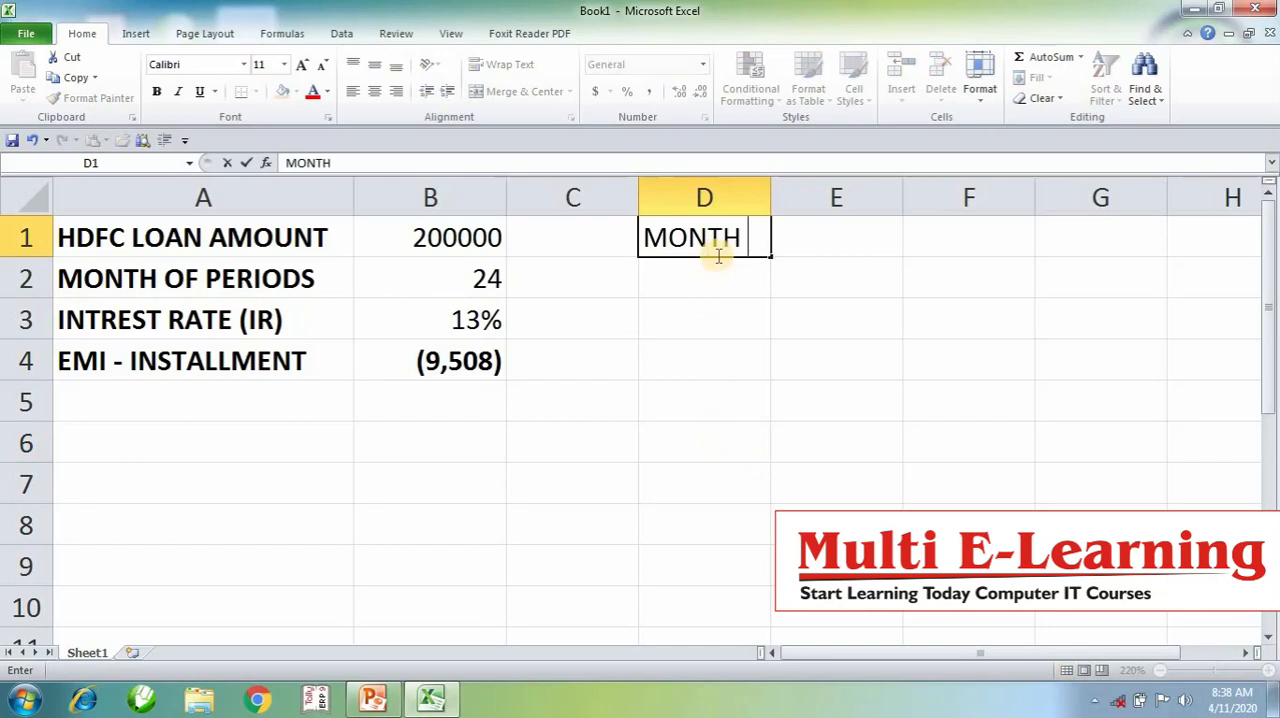
key(Return)
key(Return)
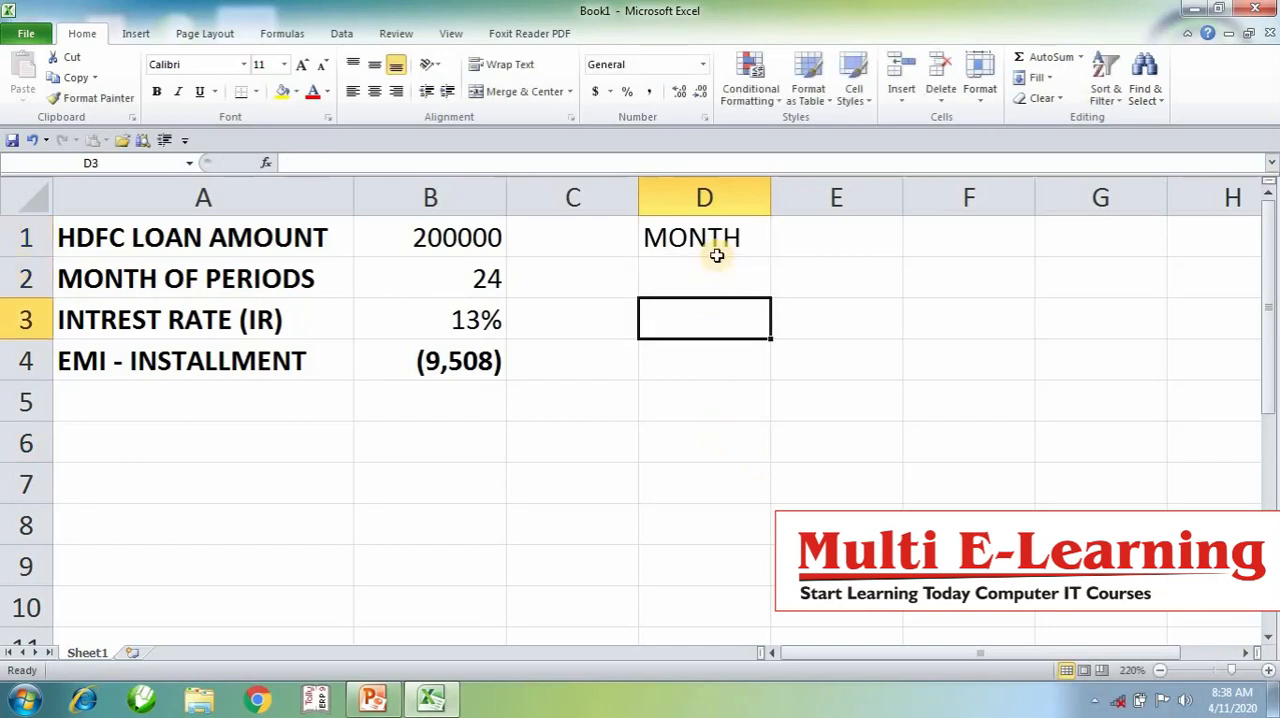
key(Return)
key(Up)
key(Up)
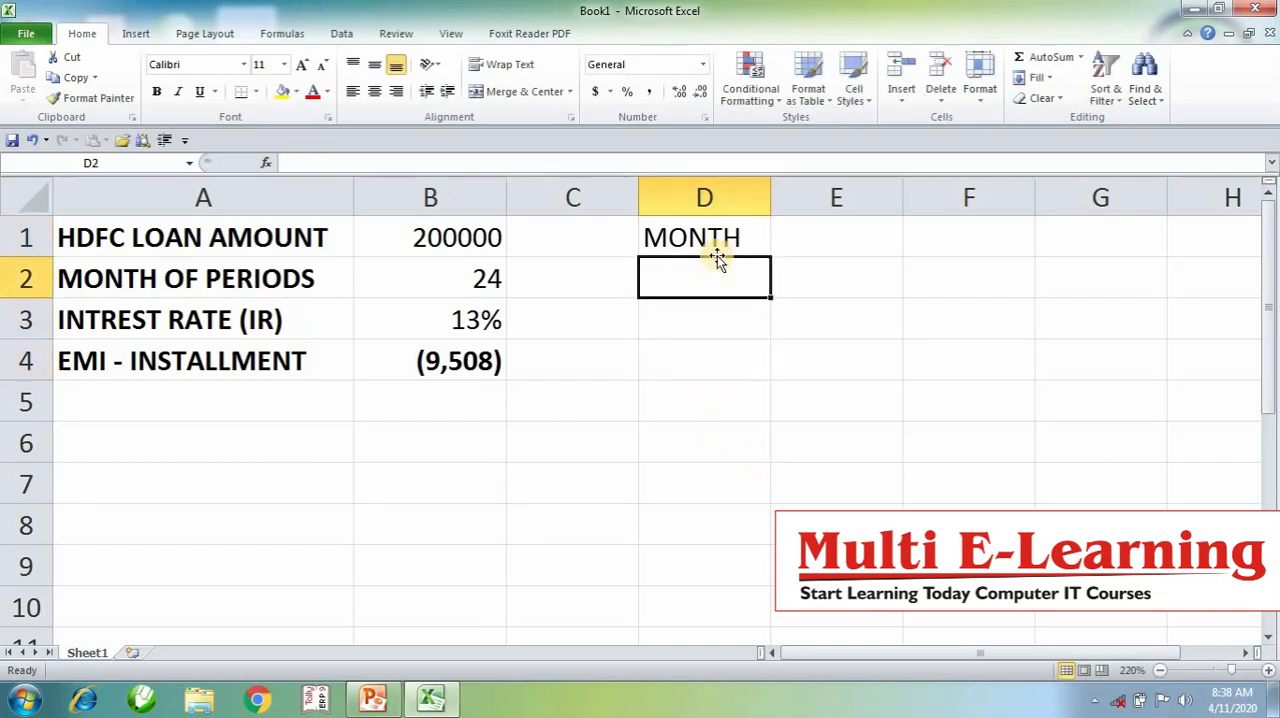
- Enter the month numbers 1 to 5 in cells D2 to D6
text(1)
key(Return)
text(2)
key(Return)
text(3)
key(Return)
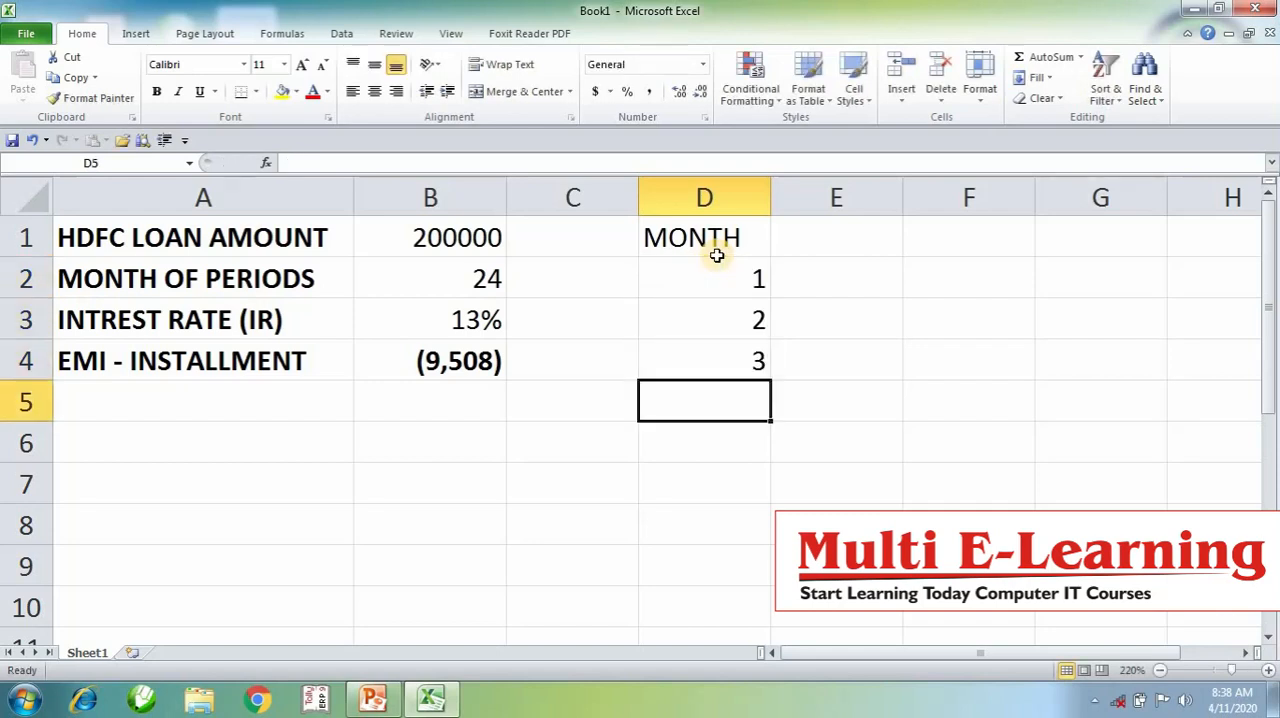
text(4)
key(Return)
text(5)
key(Return)
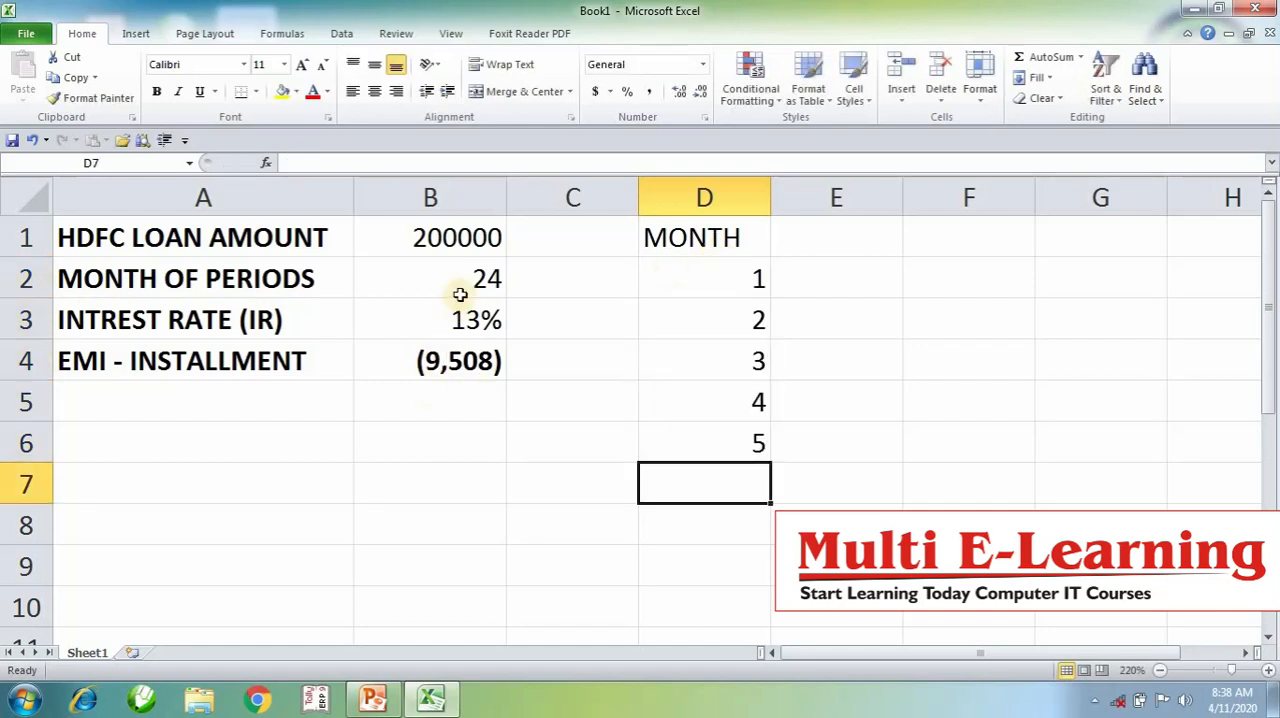
- Extend the month number series down column D to 24 and center the whole column
drag(750, 407, 766, 457)
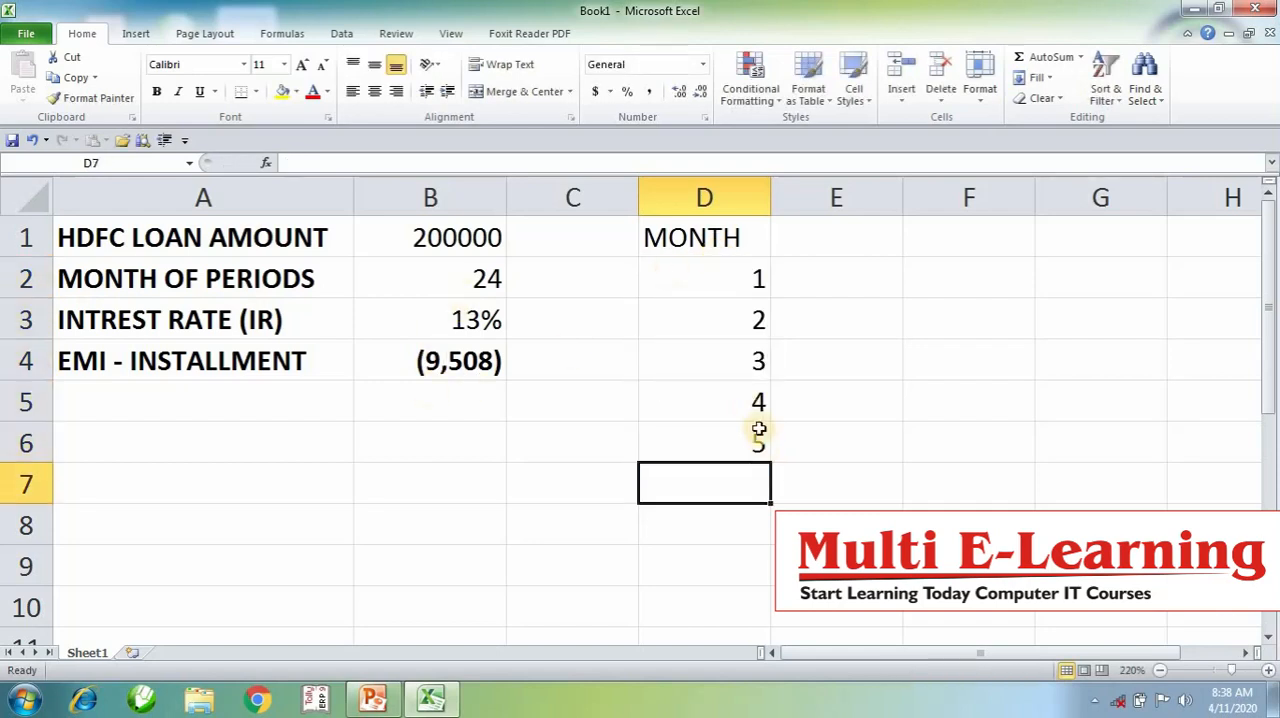
drag(755, 412, 724, 490)
scroll(900, 450, up, 6)
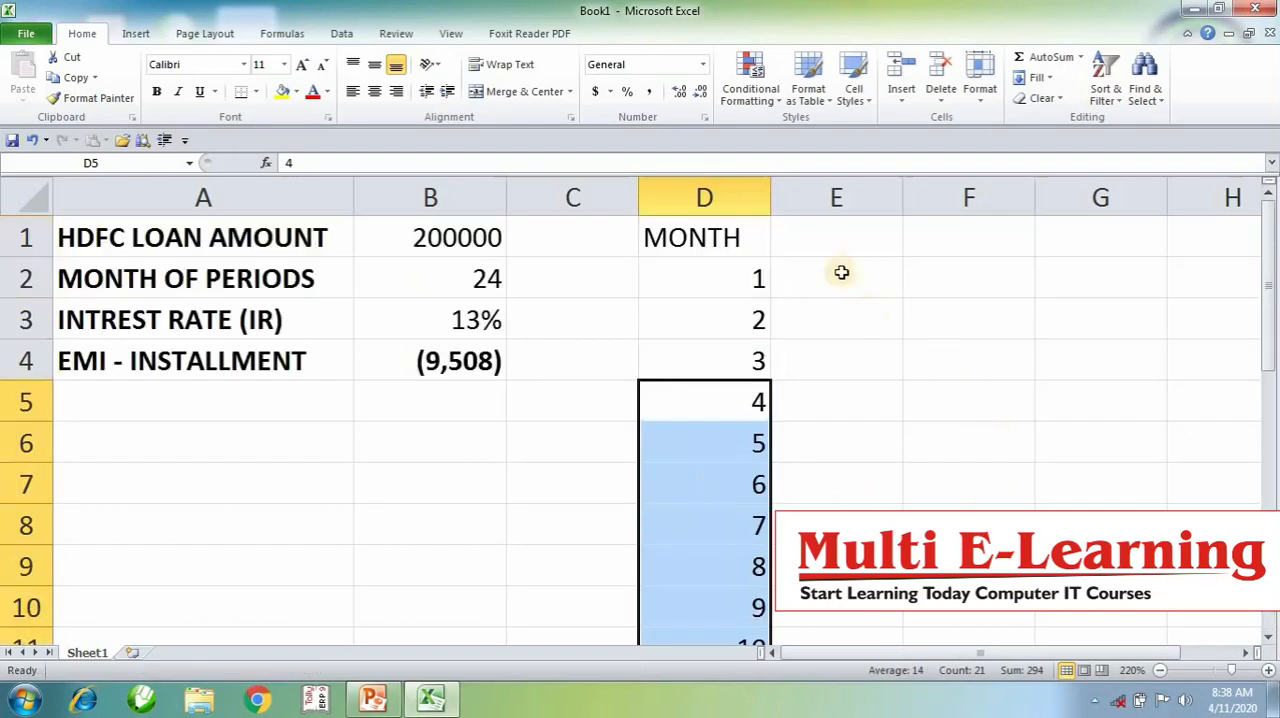
click(693, 203)
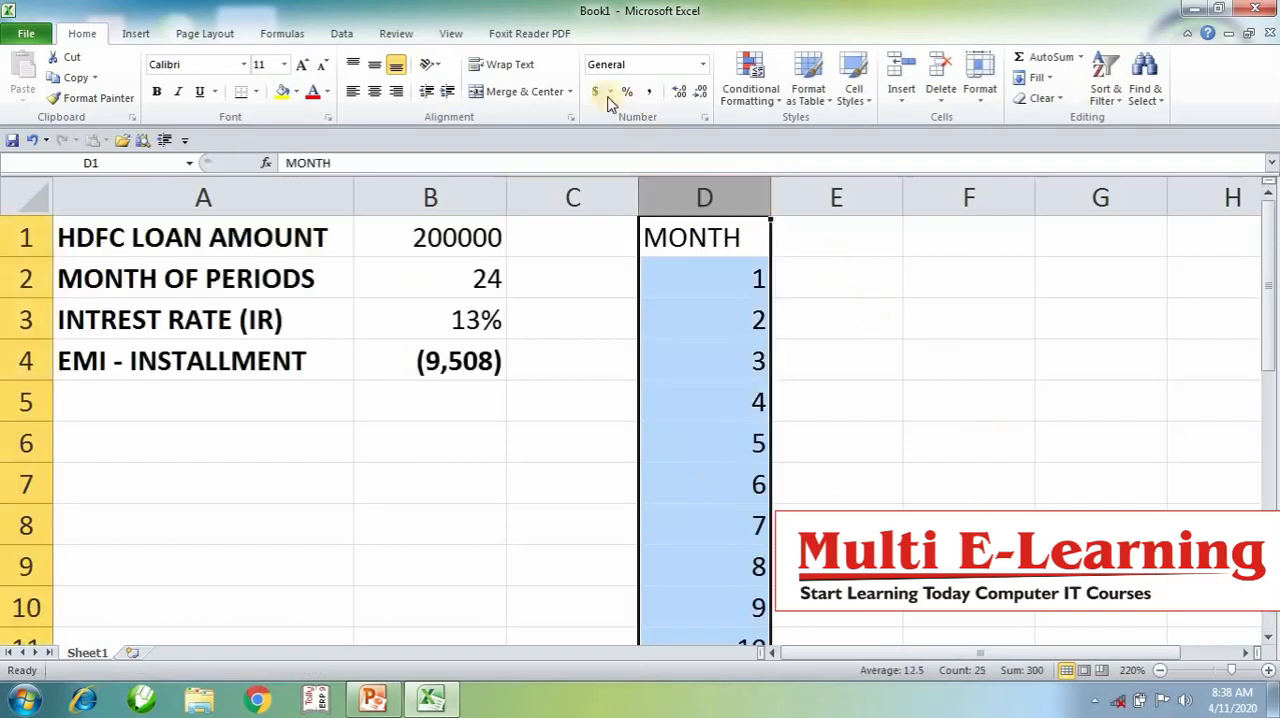
click(375, 91)
- Widen column E and enter the heading INTREST in E1
click(796, 226)
drag(900, 209, 943, 243)
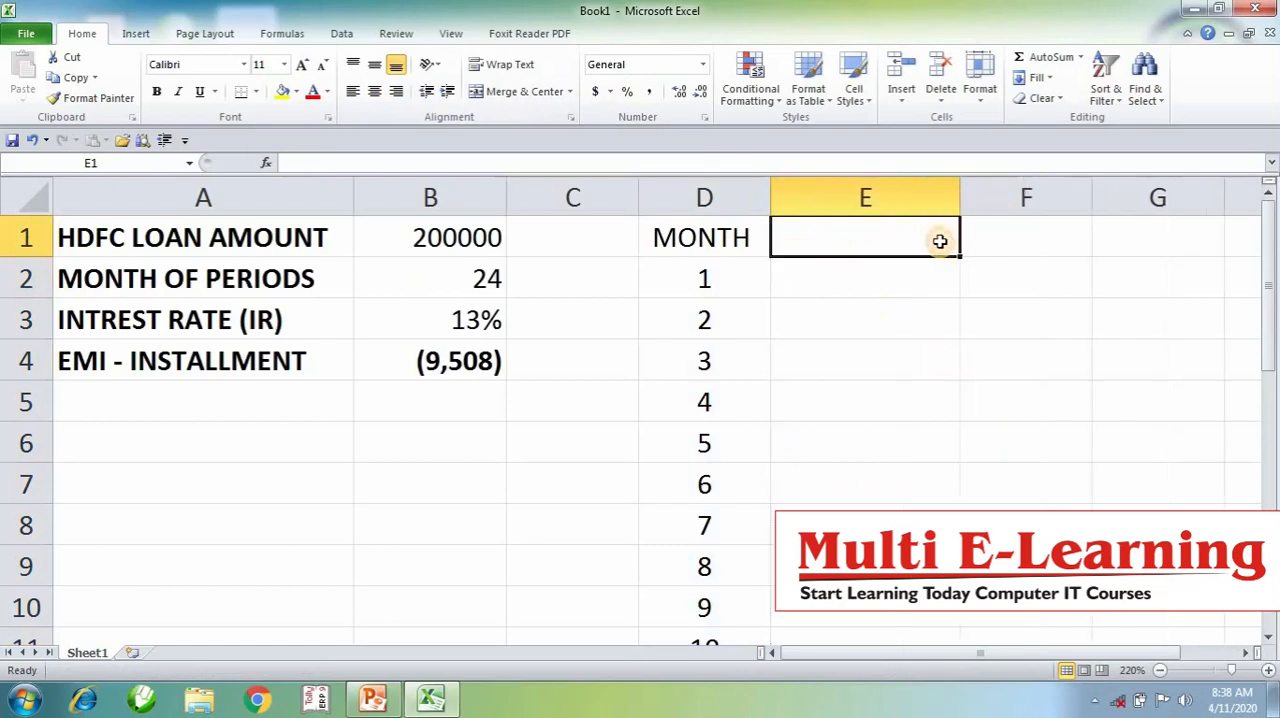
text(INTREST)
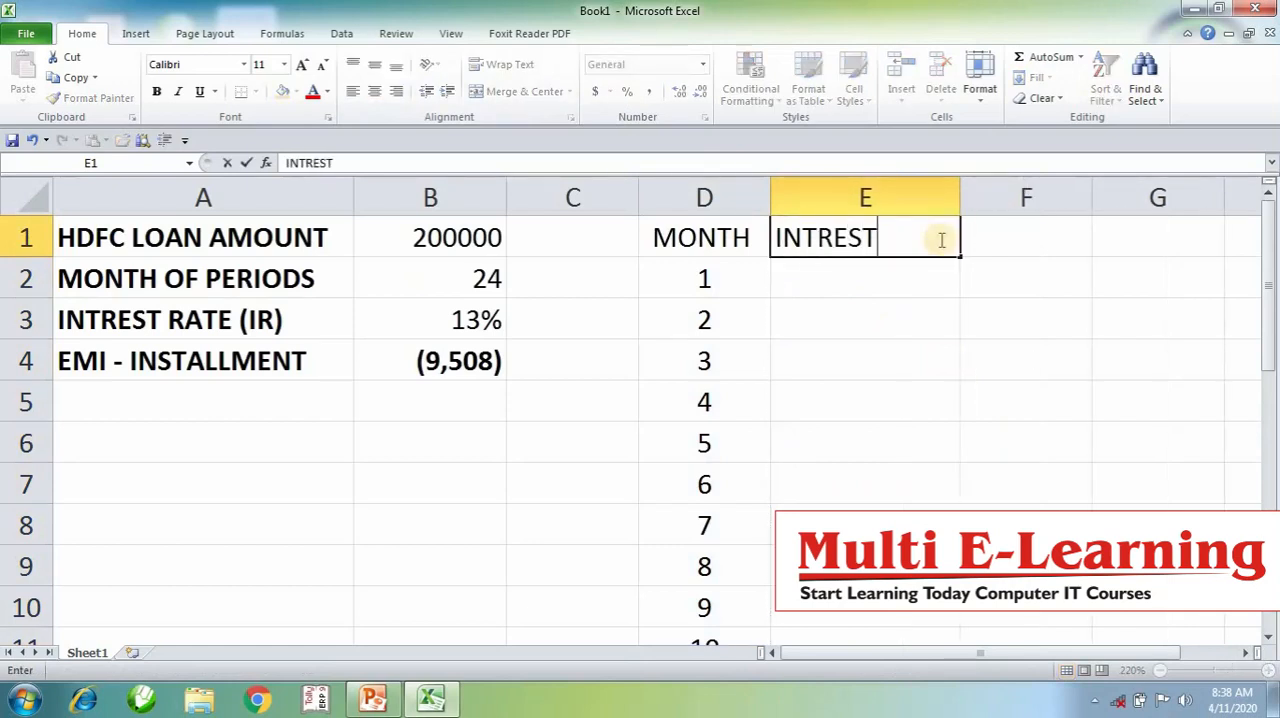
key(Tab)
- Examine the EMI installment formula in B4 and the first month entry in D2
key(Down)
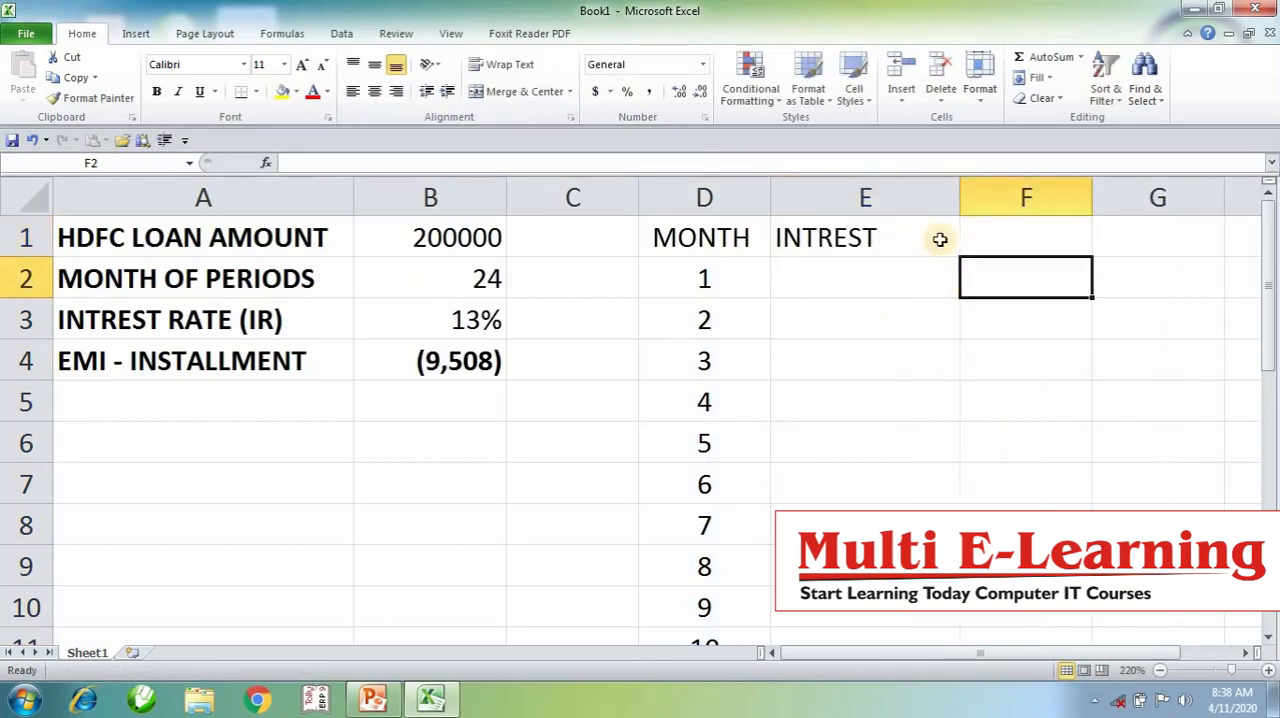
key(Left)
key(Left)
key(Left)
key(Down)
key(Left)
key(Down)
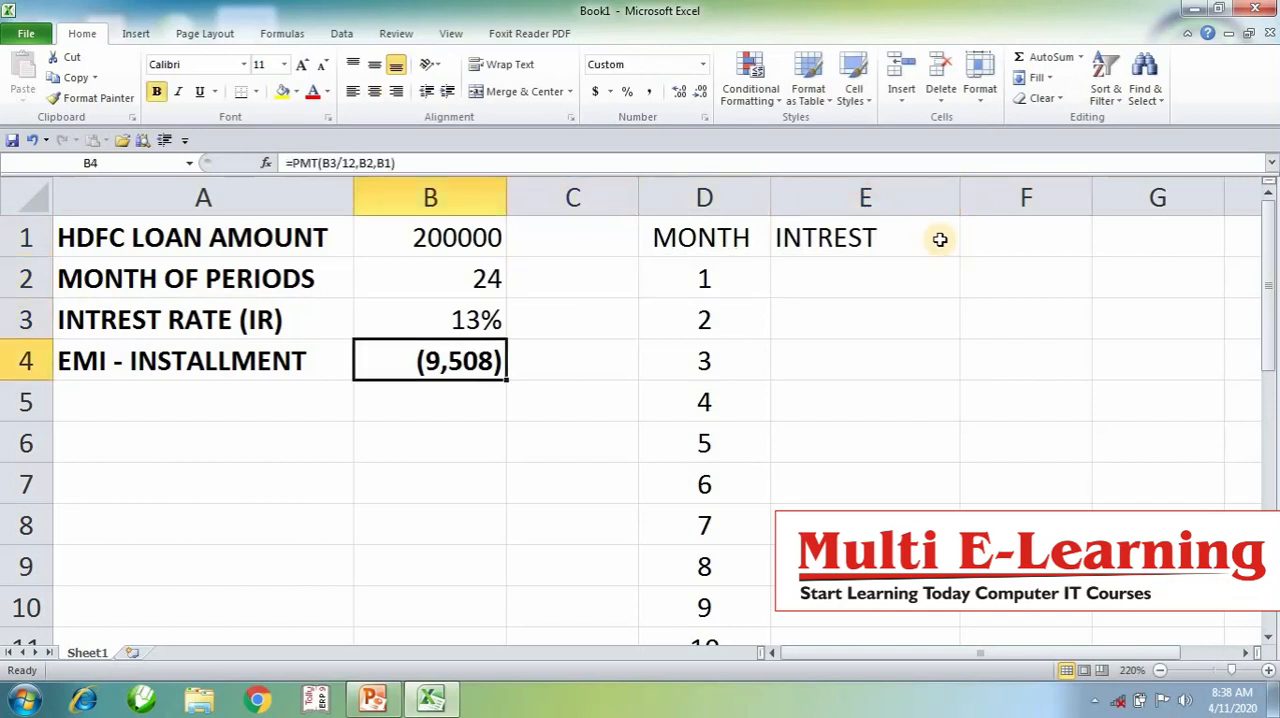
key(Right)
key(Right)
key(Up)
key(Up)
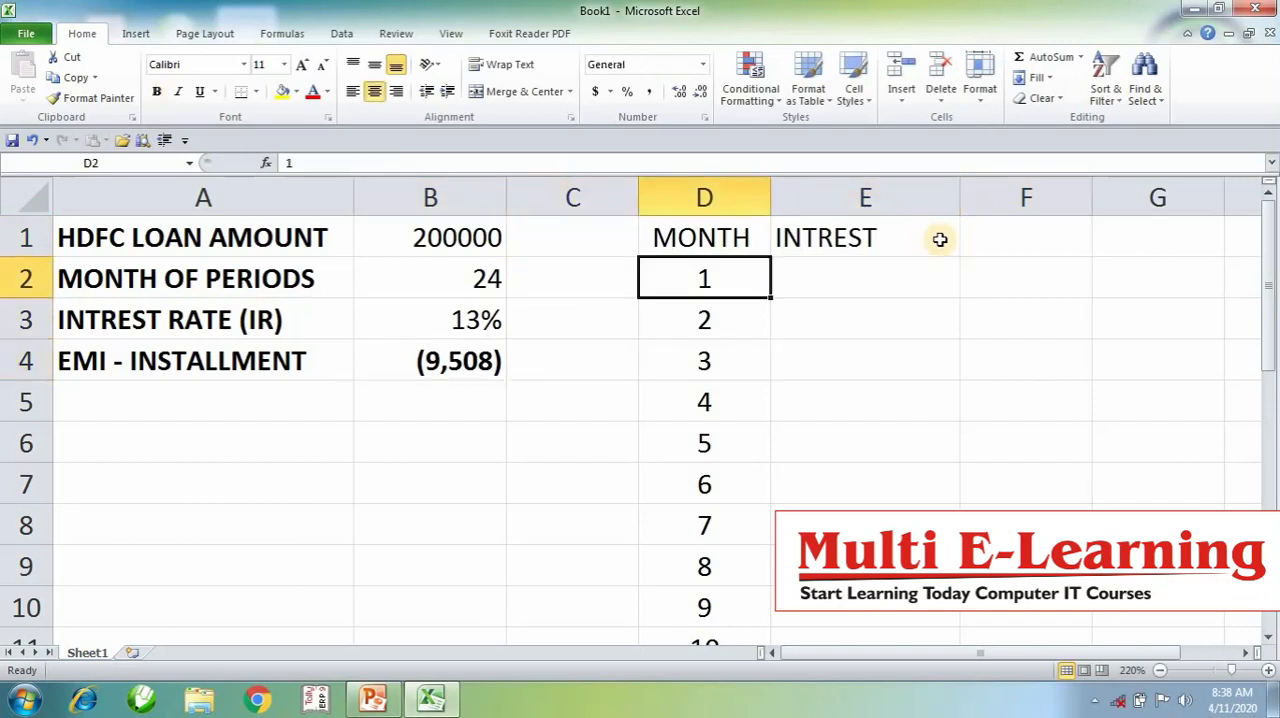
- Enter the heading PRINCIPAL in F1
key(Right)
key(Right)
key(Up)
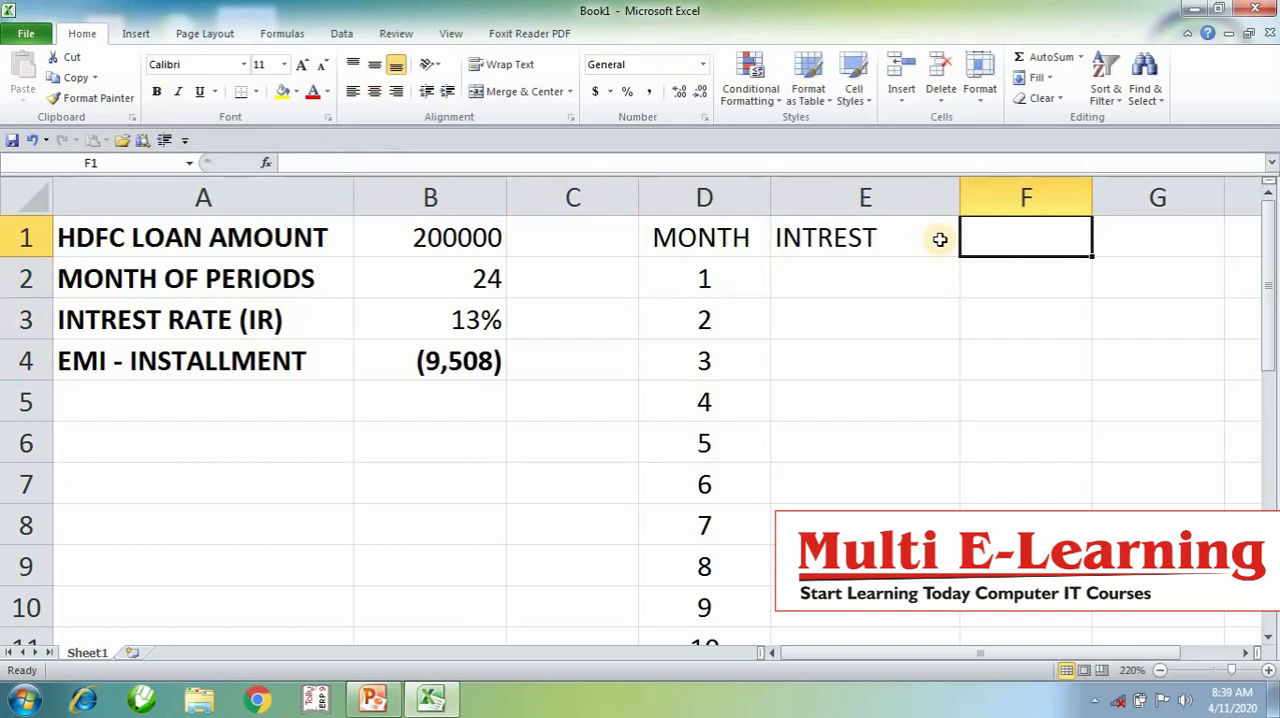
text(PRINCI)
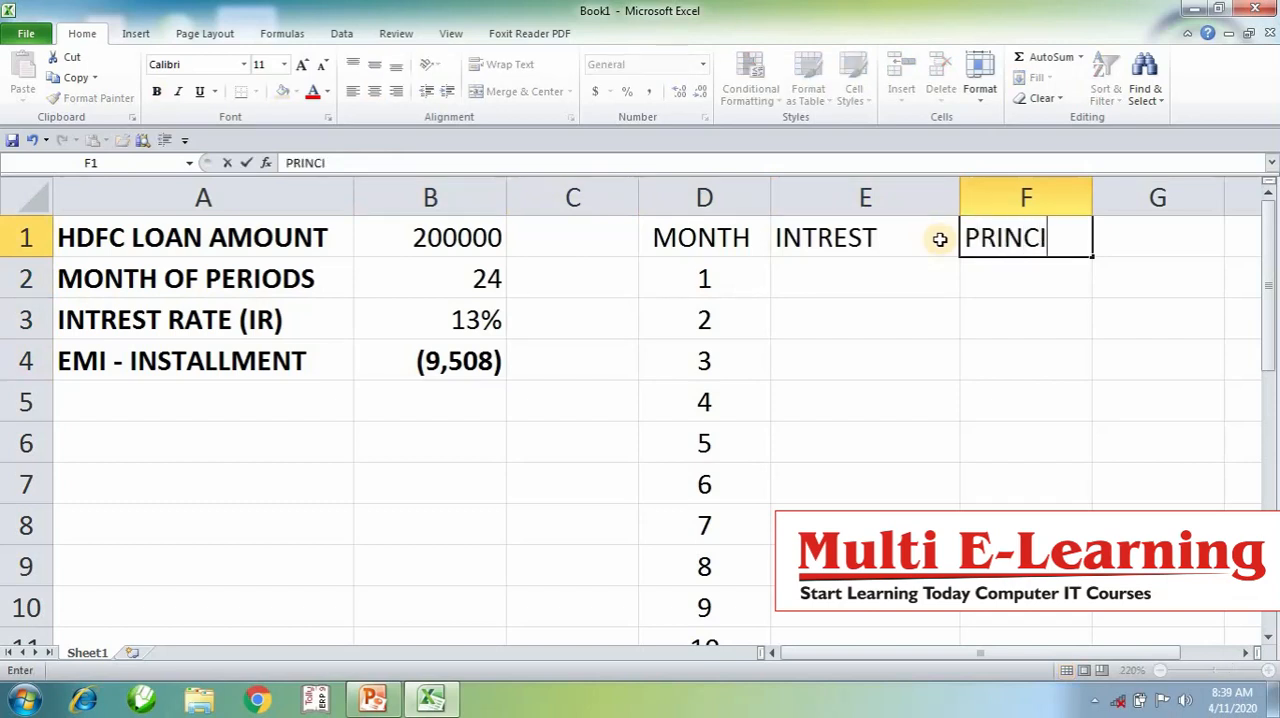
text(PAL)
key(BackSpace)
text(AL)
key(Return)
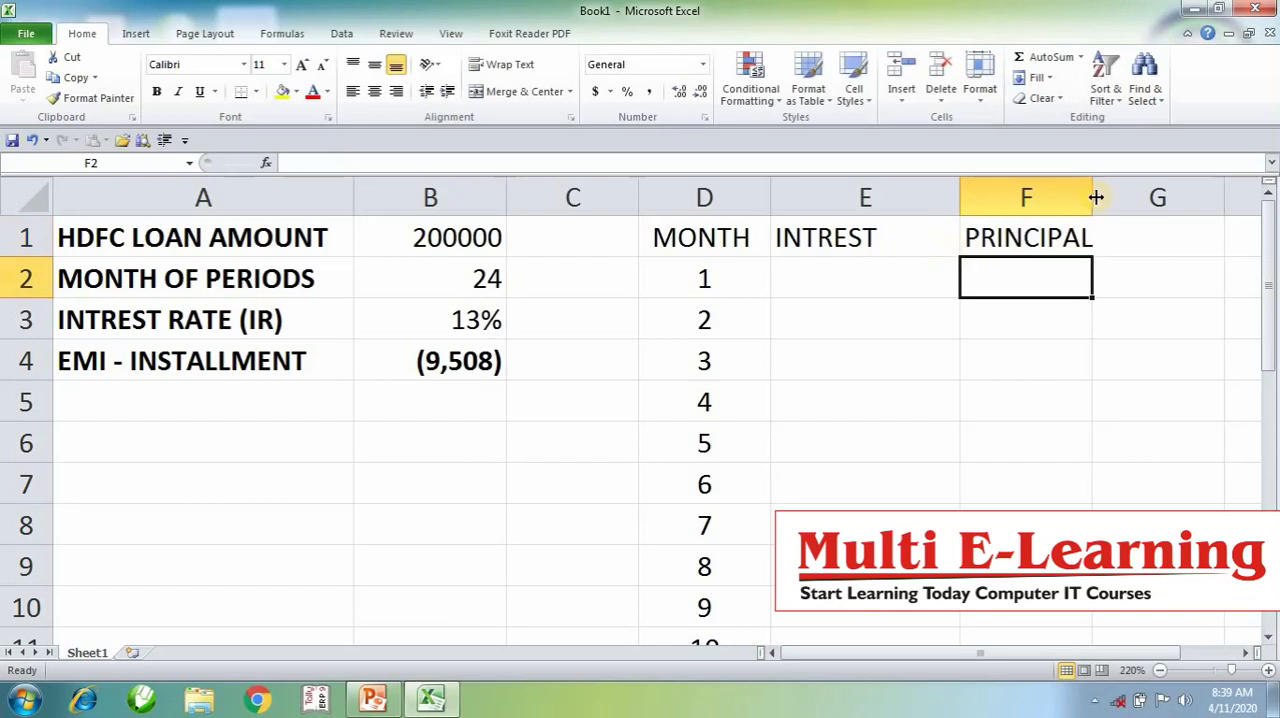
- Widen column F to fit the PRINCIPAL heading with room to spare
drag(1093, 197, 1164, 229)
click(437, 237)
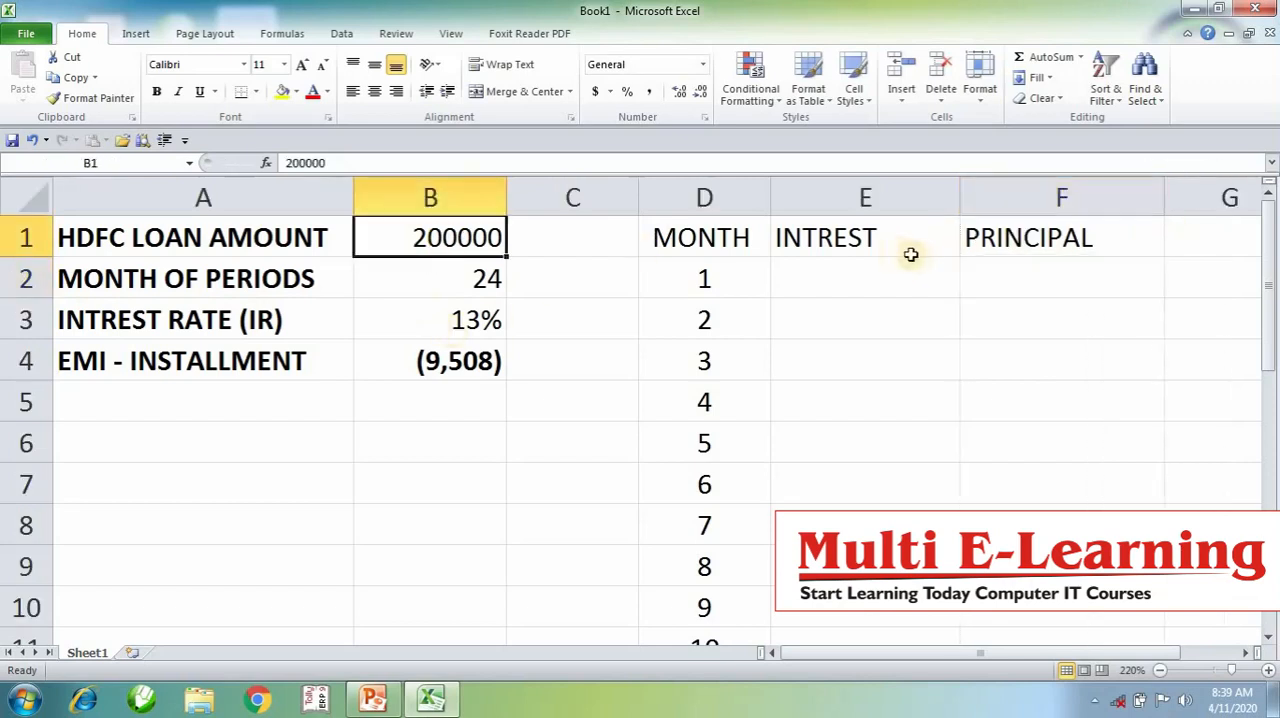
click(1004, 270)
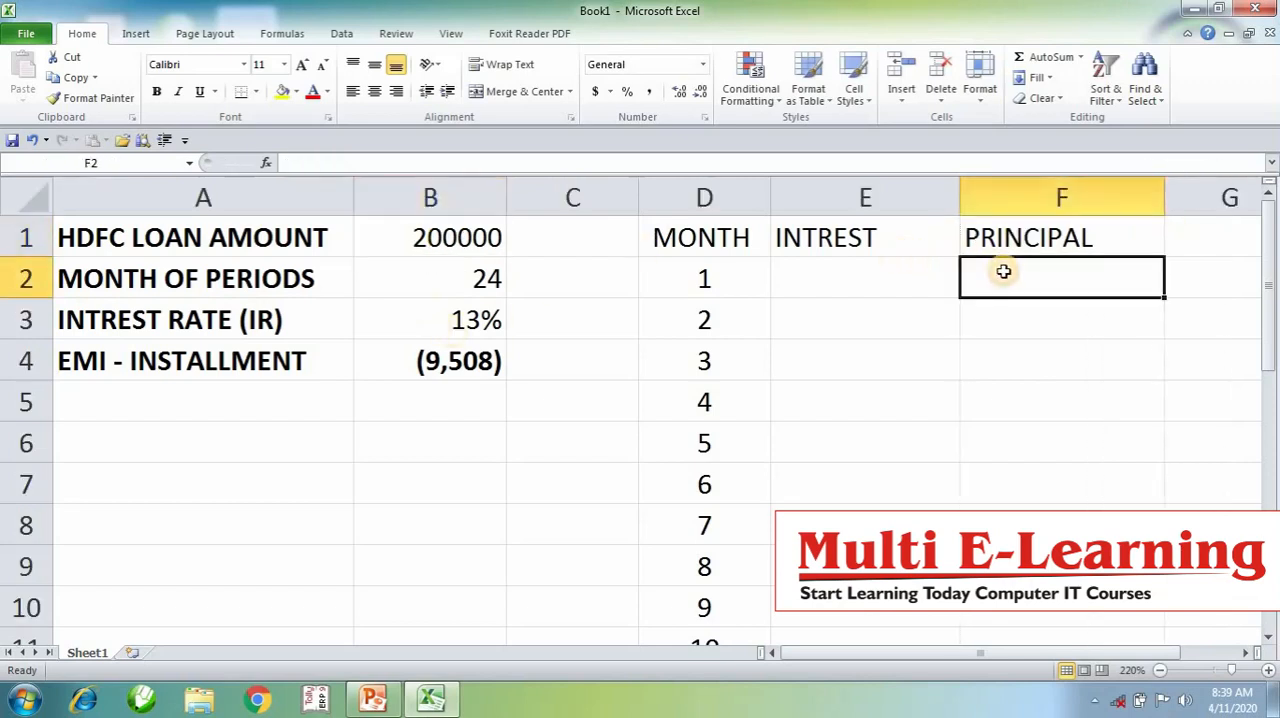
click(906, 274)
click(1017, 280)
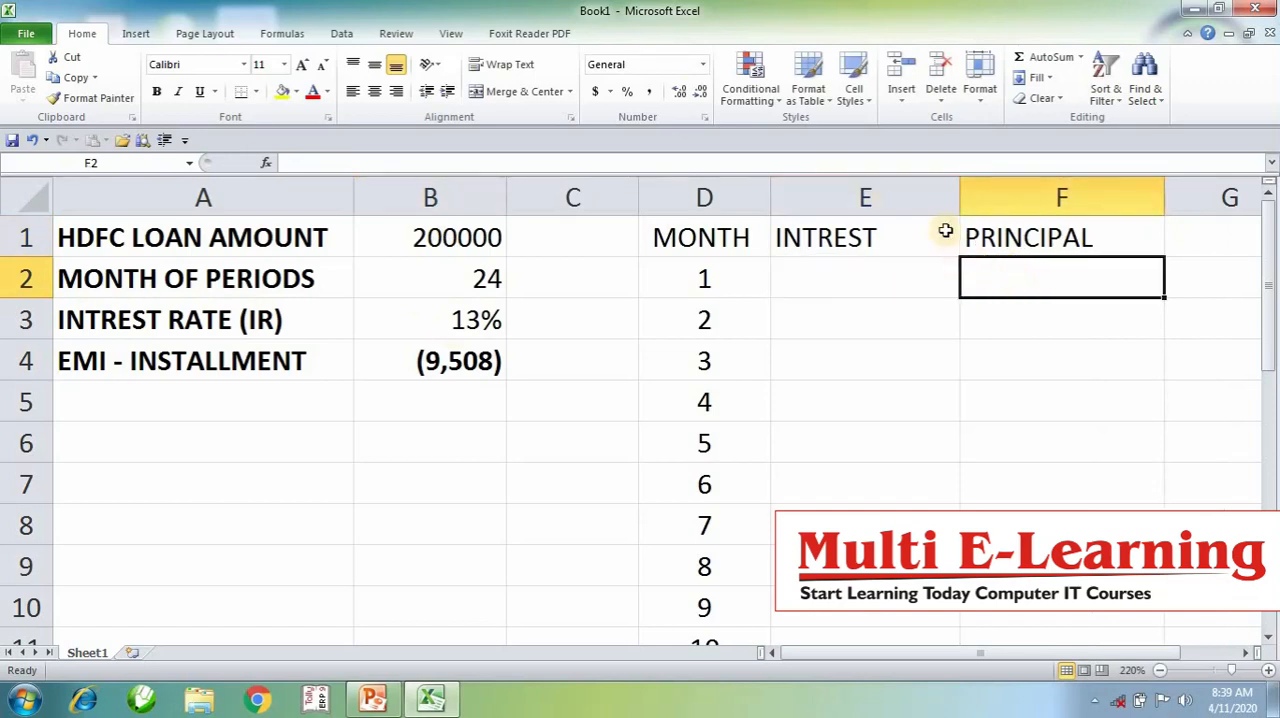
click(918, 303)
- Enter the first month's interest formula =IPMT(B3/12,D2,B2,B1) in E2
click(910, 270)
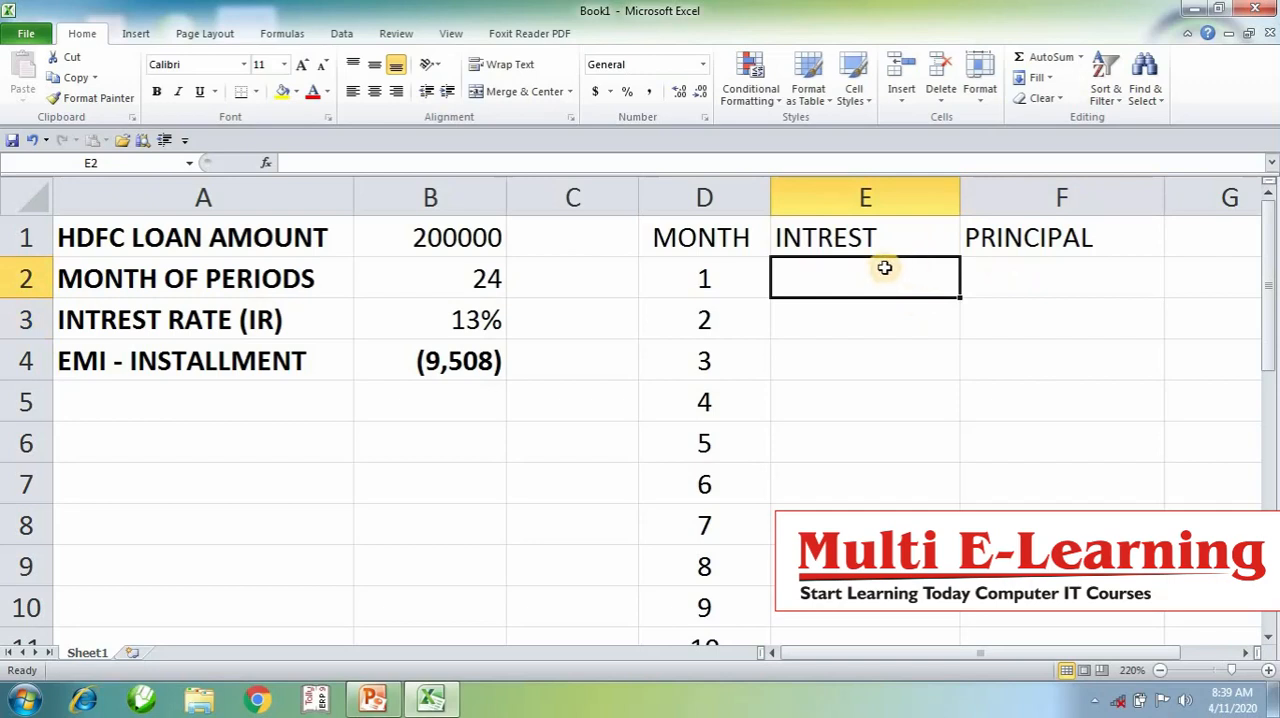
text(=I)
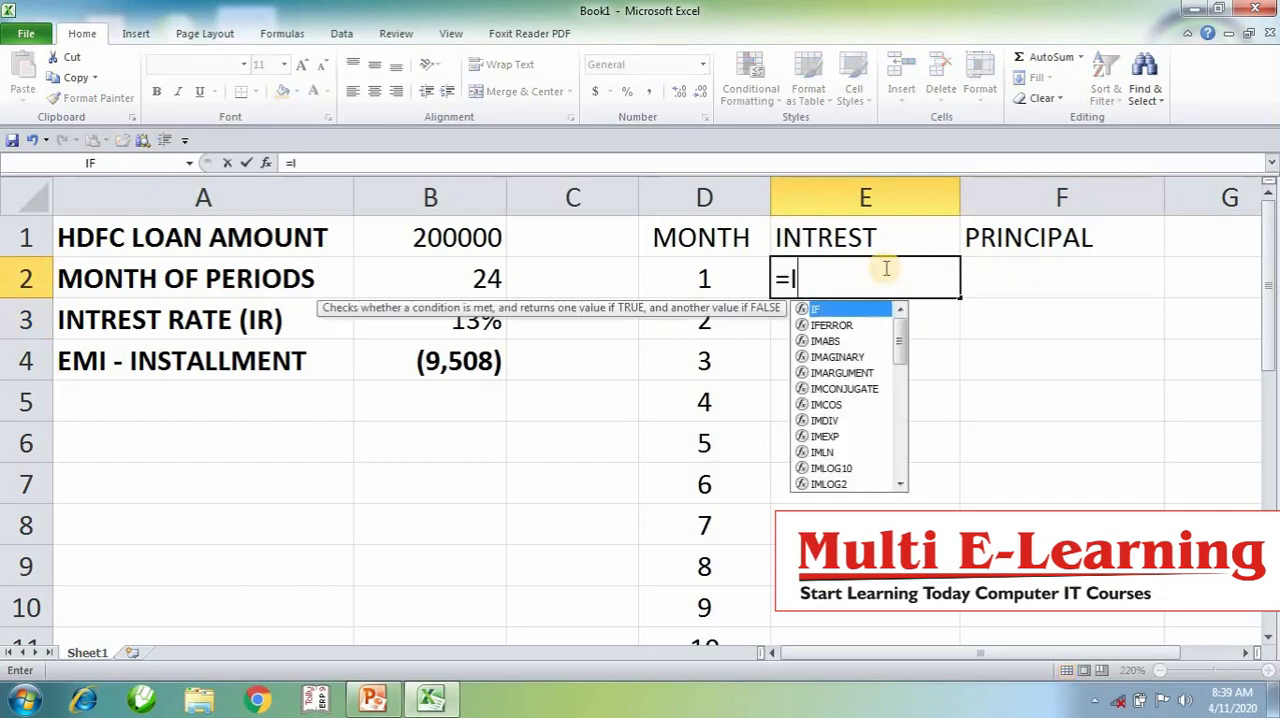
text(PMT)
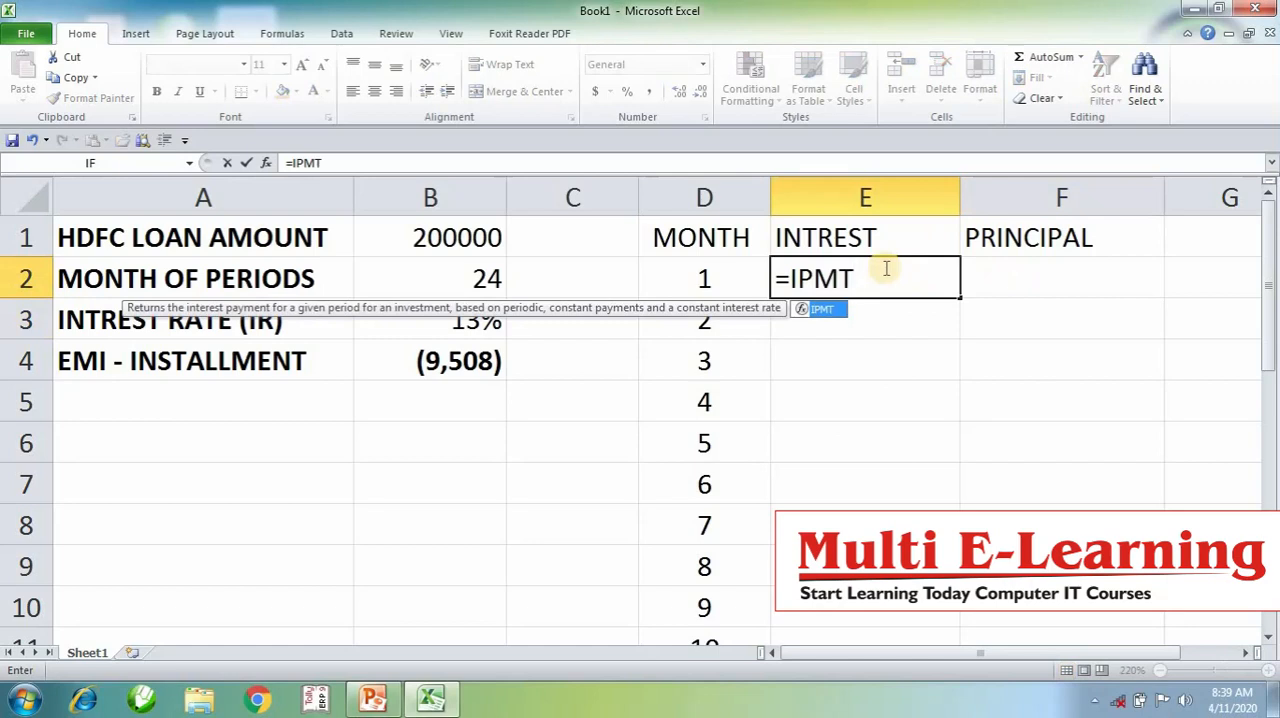
text(()
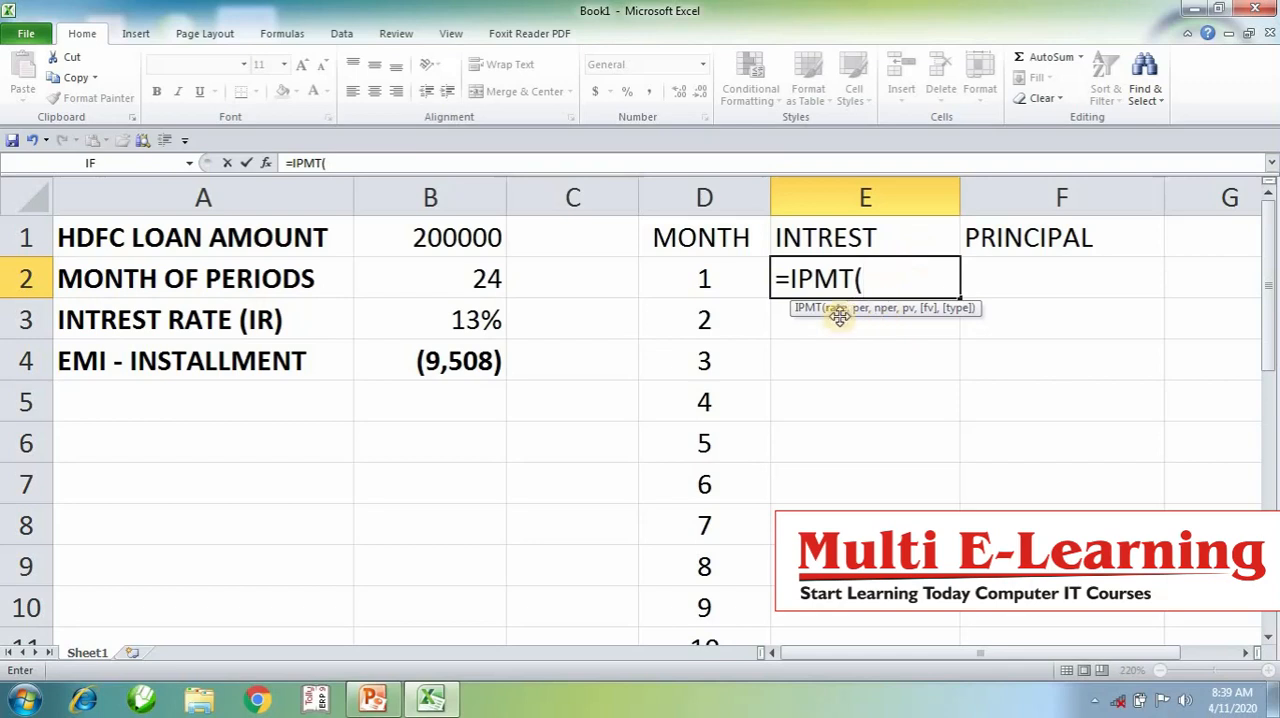
click(479, 319)
text(/12)
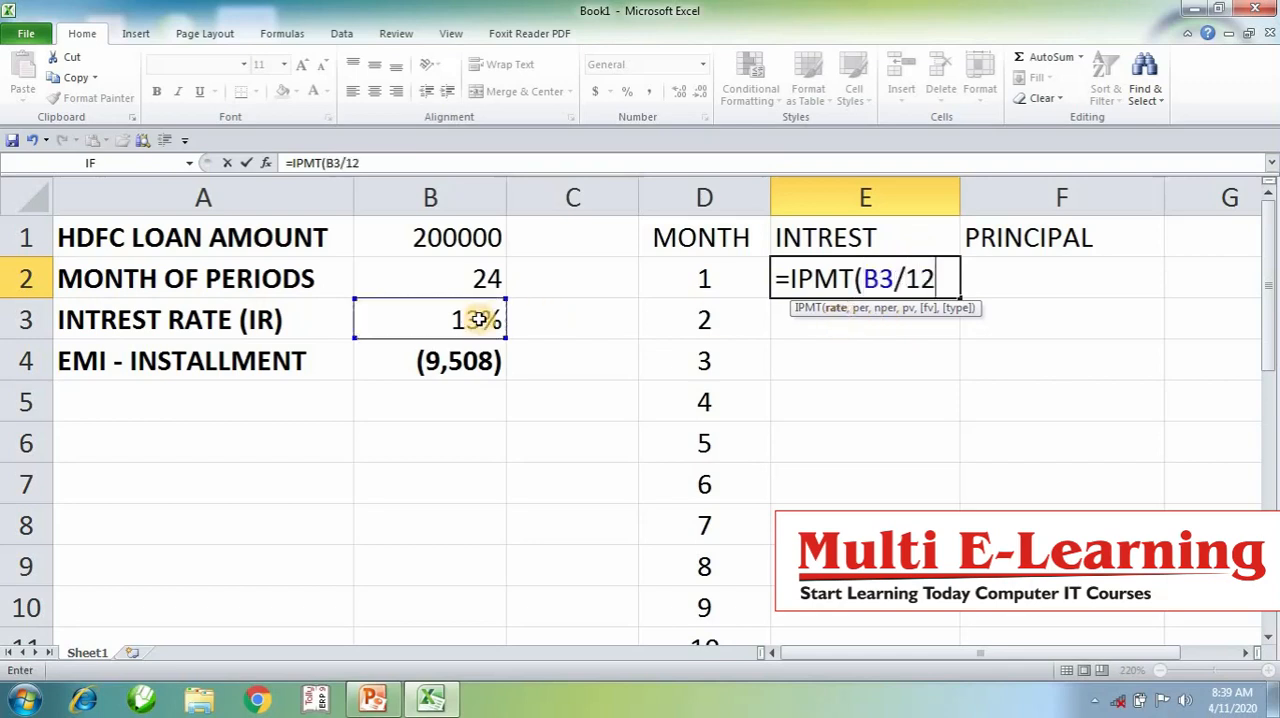
text(,)
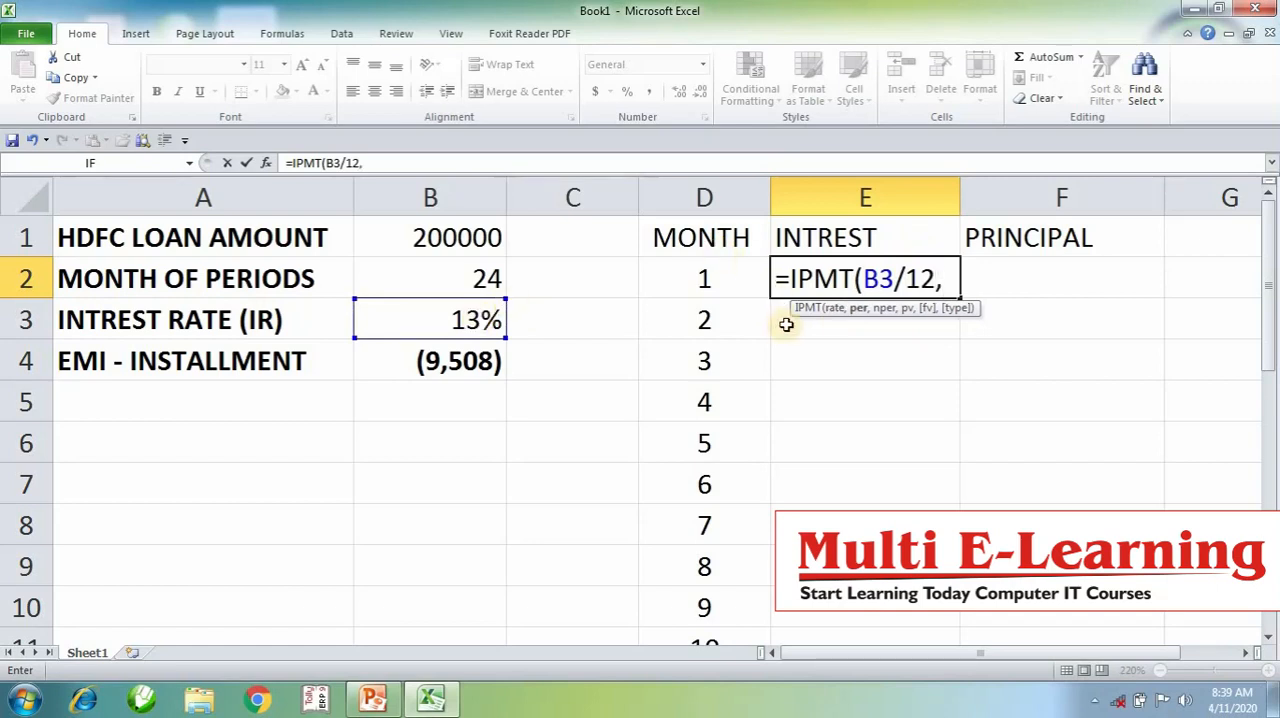
click(741, 279)
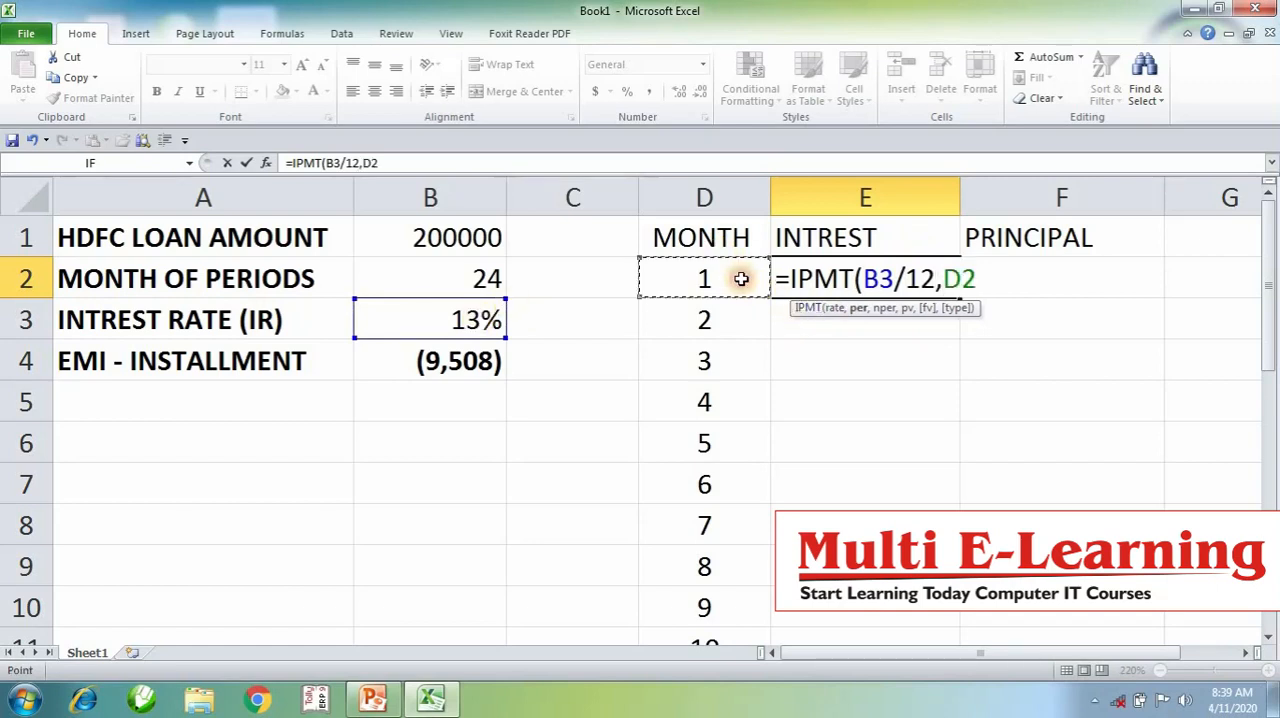
text(,)
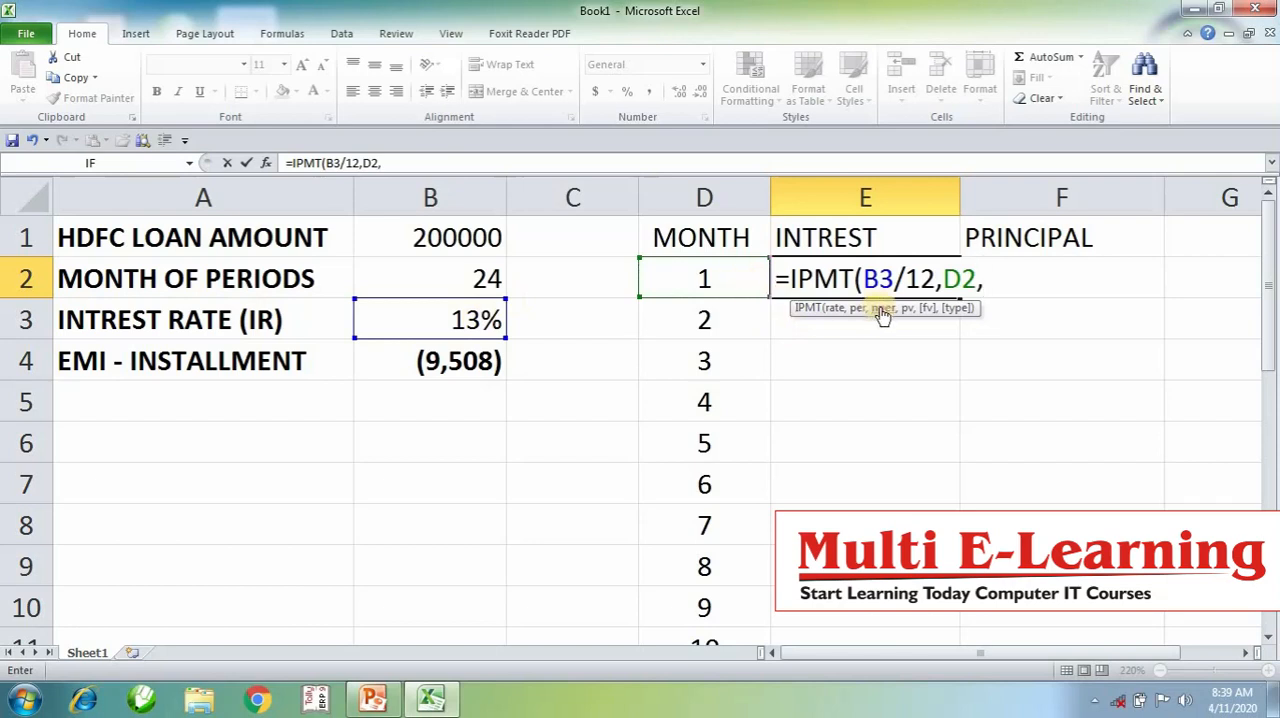
click(469, 279)
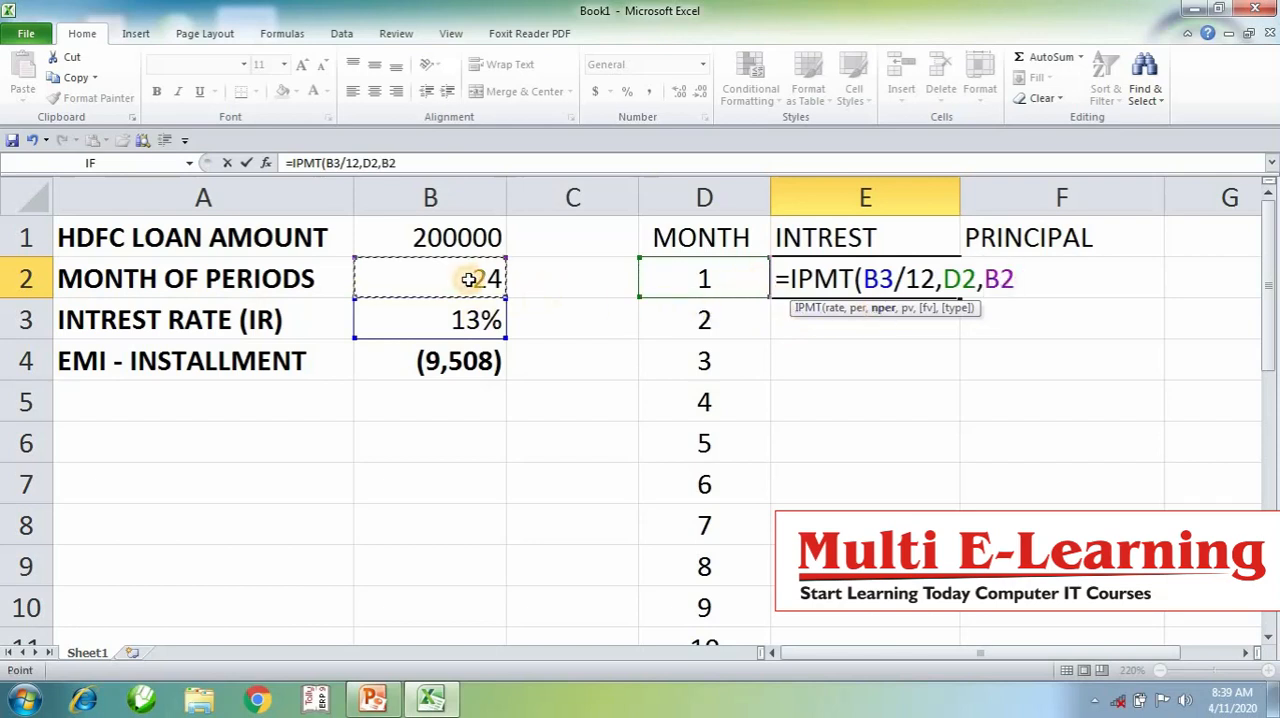
text(,)
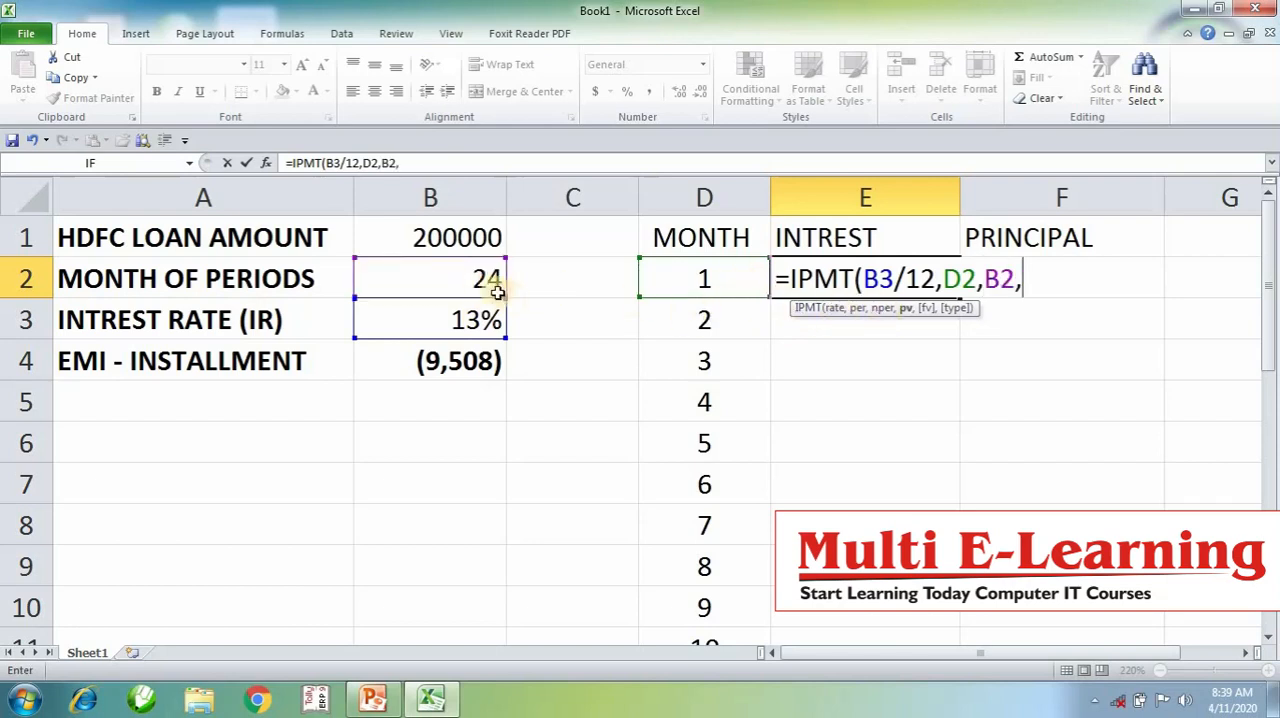
click(437, 237)
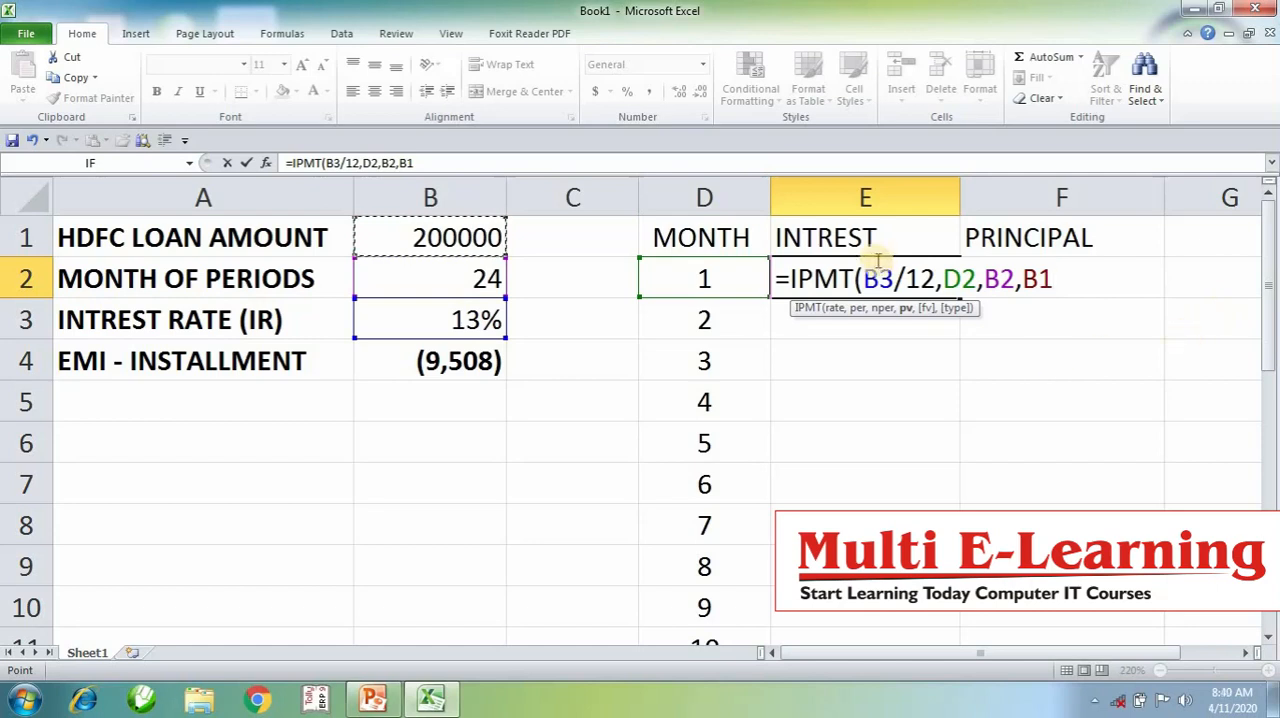
key(Return)
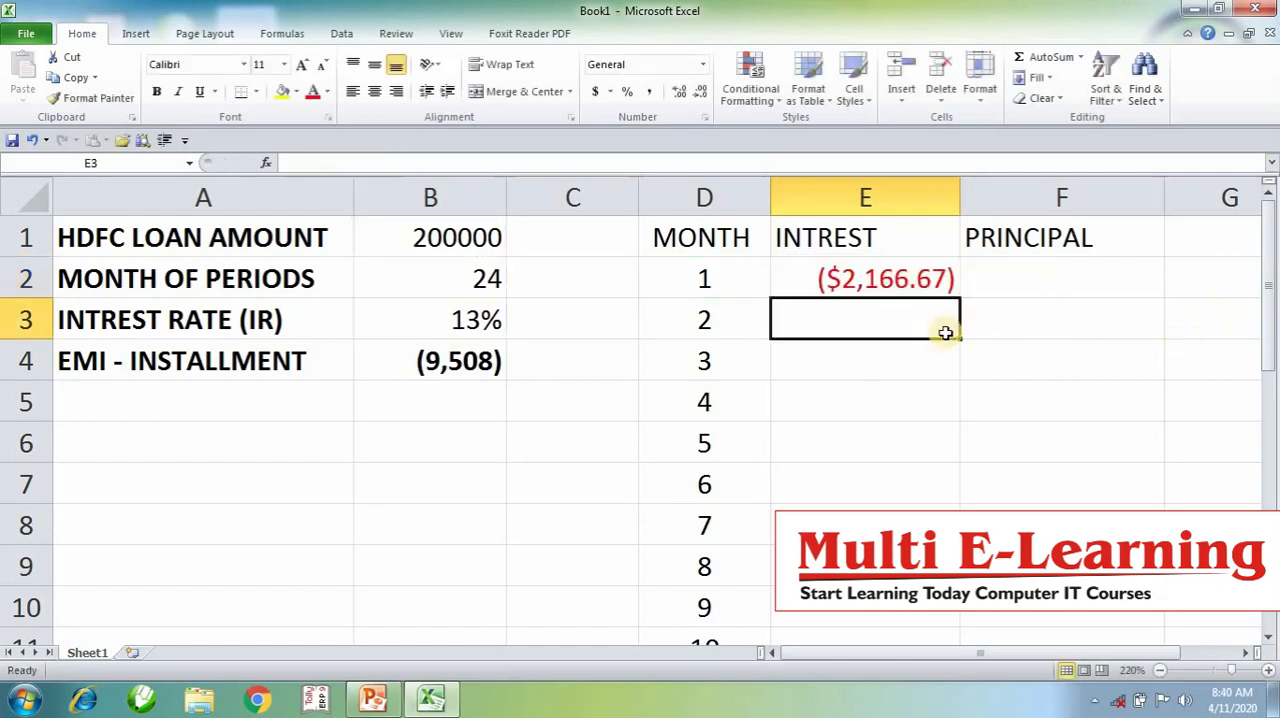
- Try to fill the interest formula from E2 down to E8 and inspect the copied formula in E8
drag(903, 280, 902, 503)
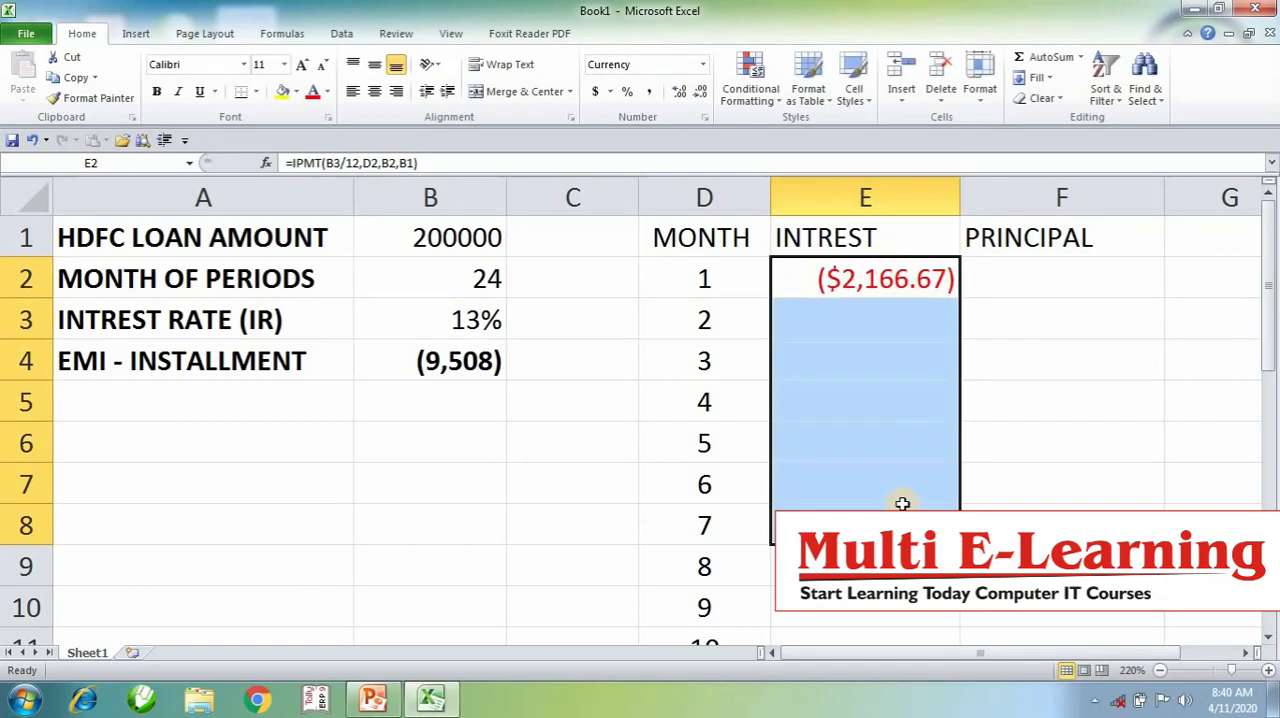
key(ctrl+d)
click(900, 512)
double_click(904, 522)
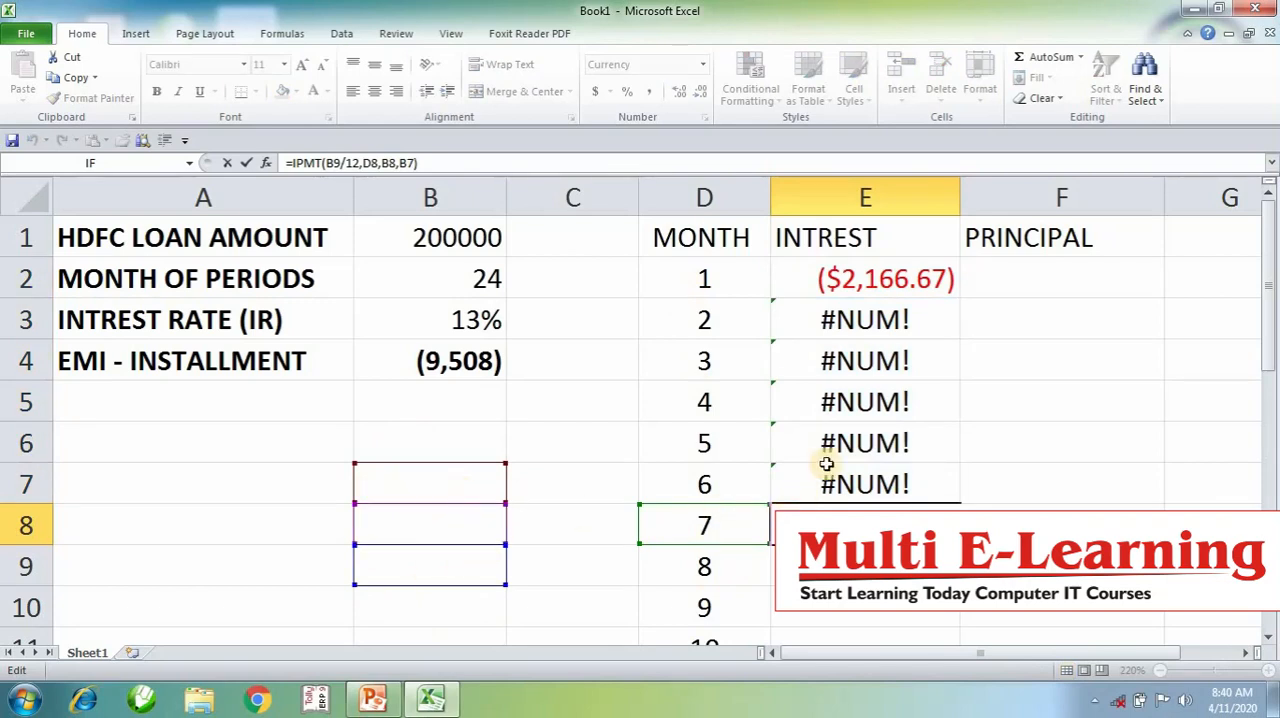
- Clear the copied interest formulas from E3 to E8
drag(865, 319, 866, 508)
key(Delete)
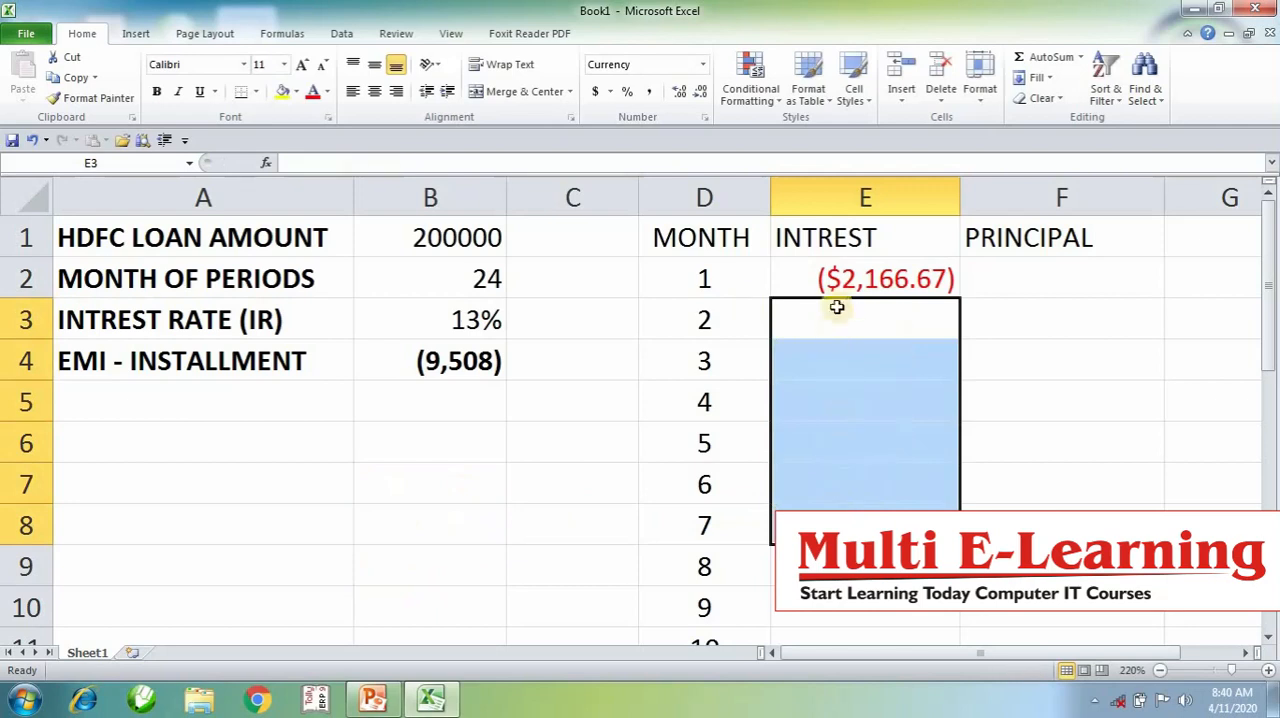
- Make the rate, period and loan amount references absolute in E2, giving =IPMT($B$3/12,D2,$B$2,$B$1)
double_click(840, 282)
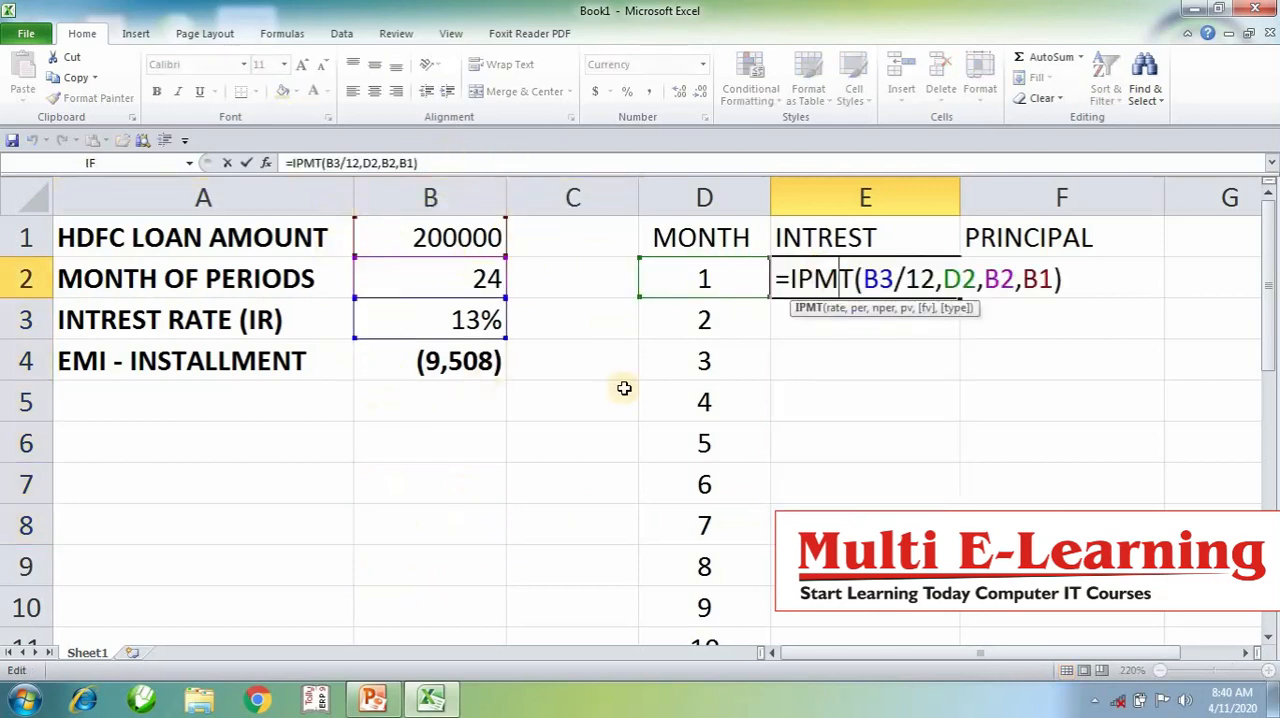
click(876, 280)
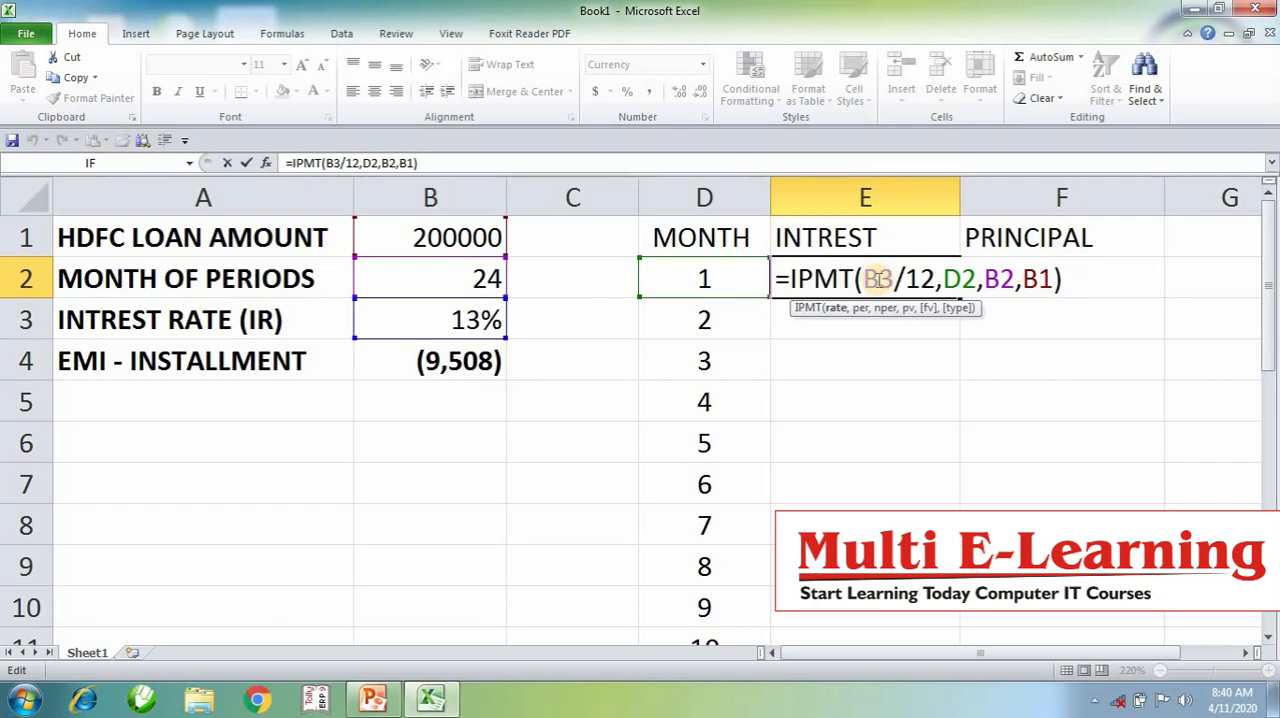
double_click(876, 280)
key(F4)
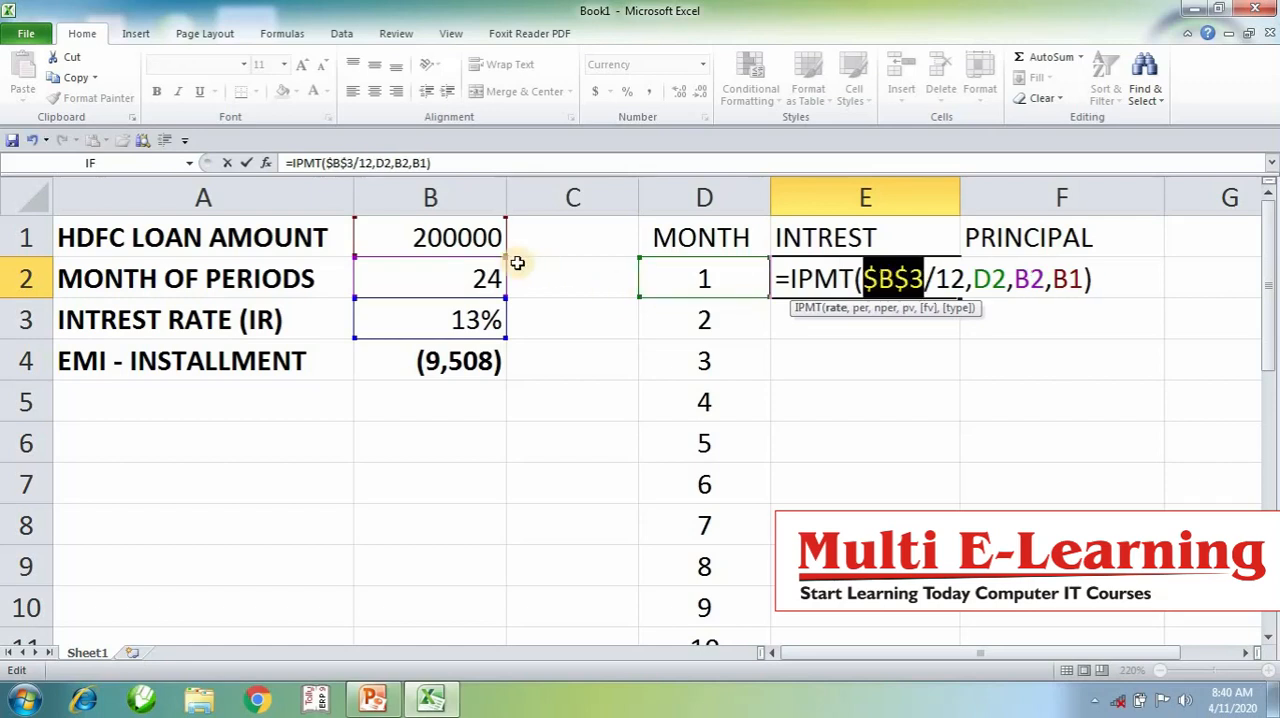
double_click(1037, 283)
key(F4)
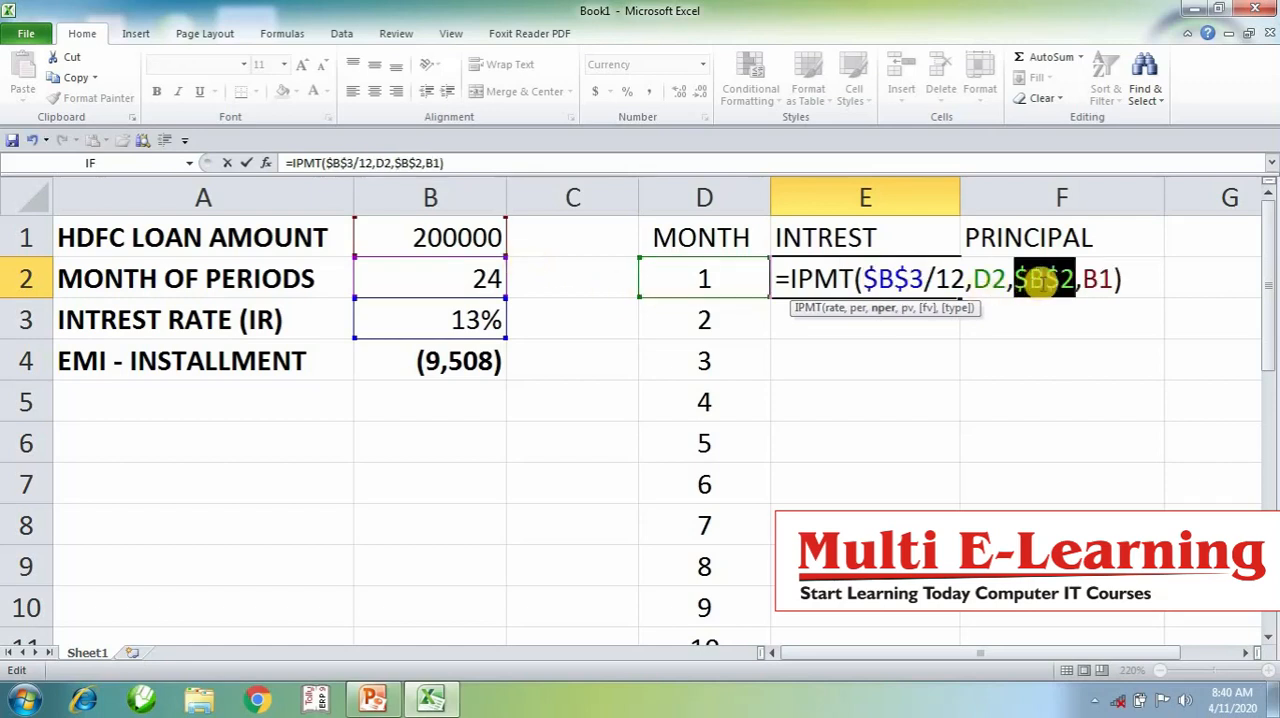
double_click(1098, 281)
key(F4)
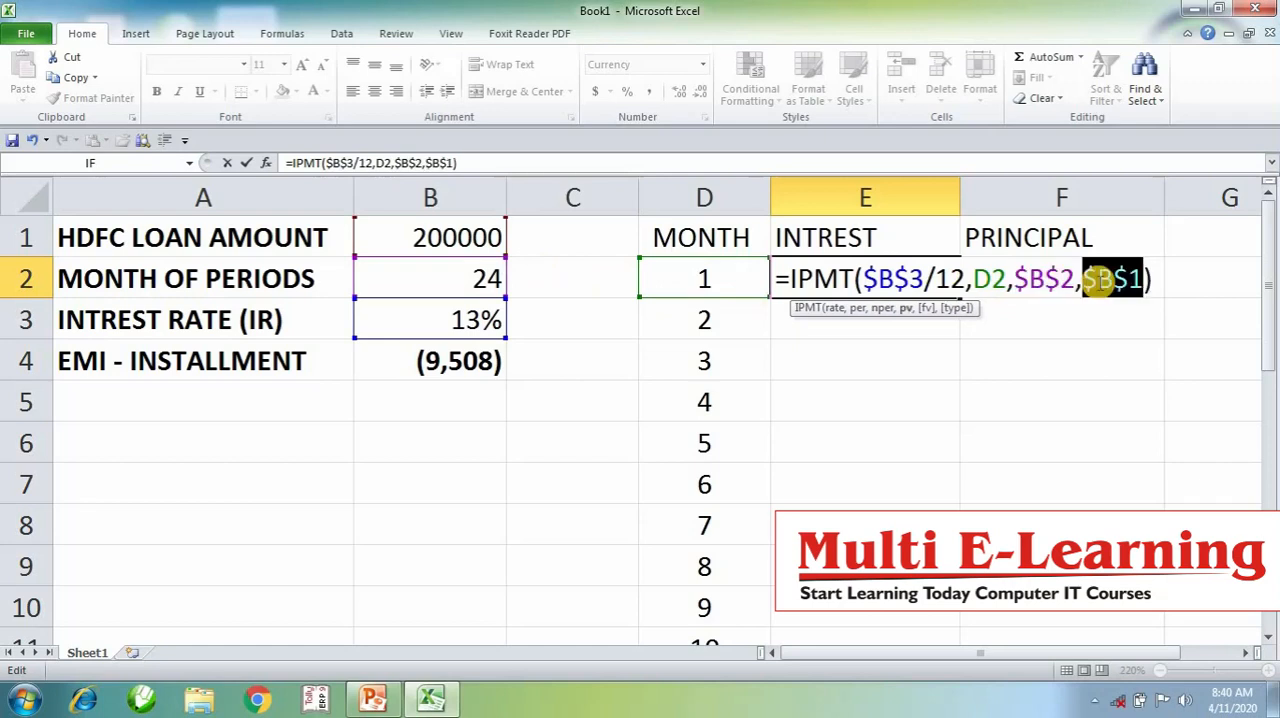
key(Return)
- Fill the interest formula from E2 down to E25 for all 24 months
drag(927, 279, 903, 700)
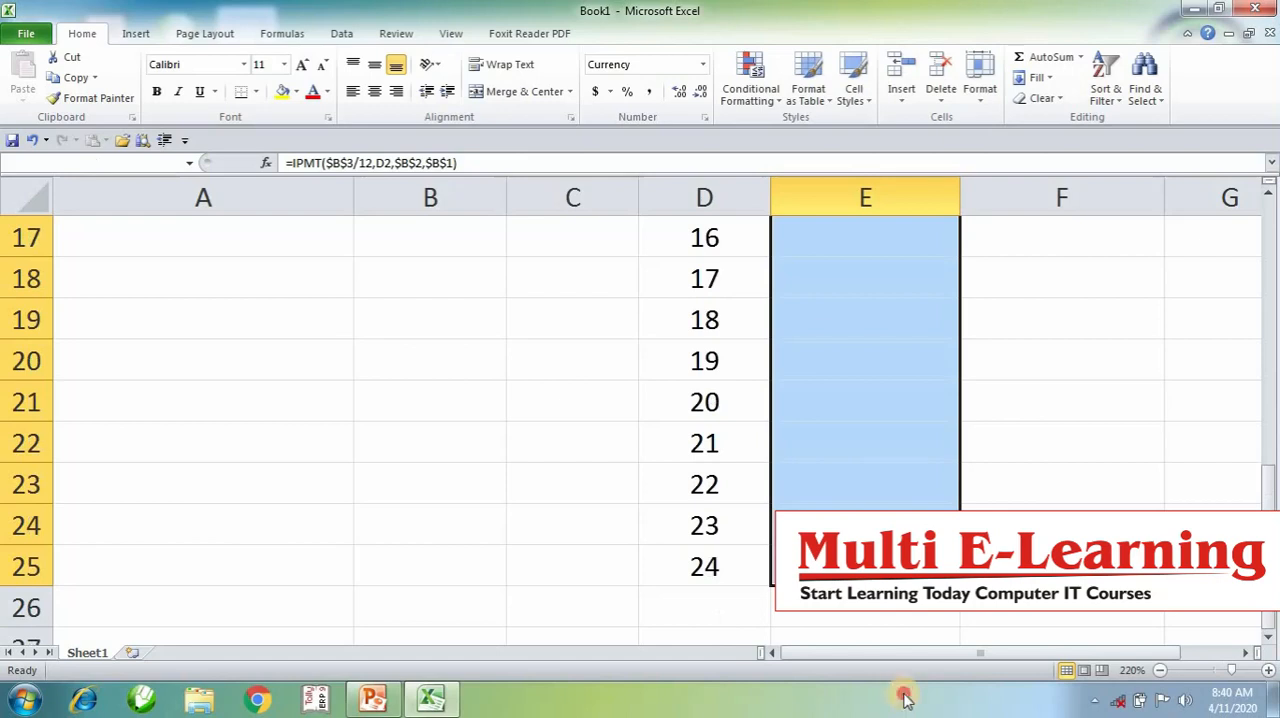
key(ctrl+d)
scroll(640, 400, up, 5)
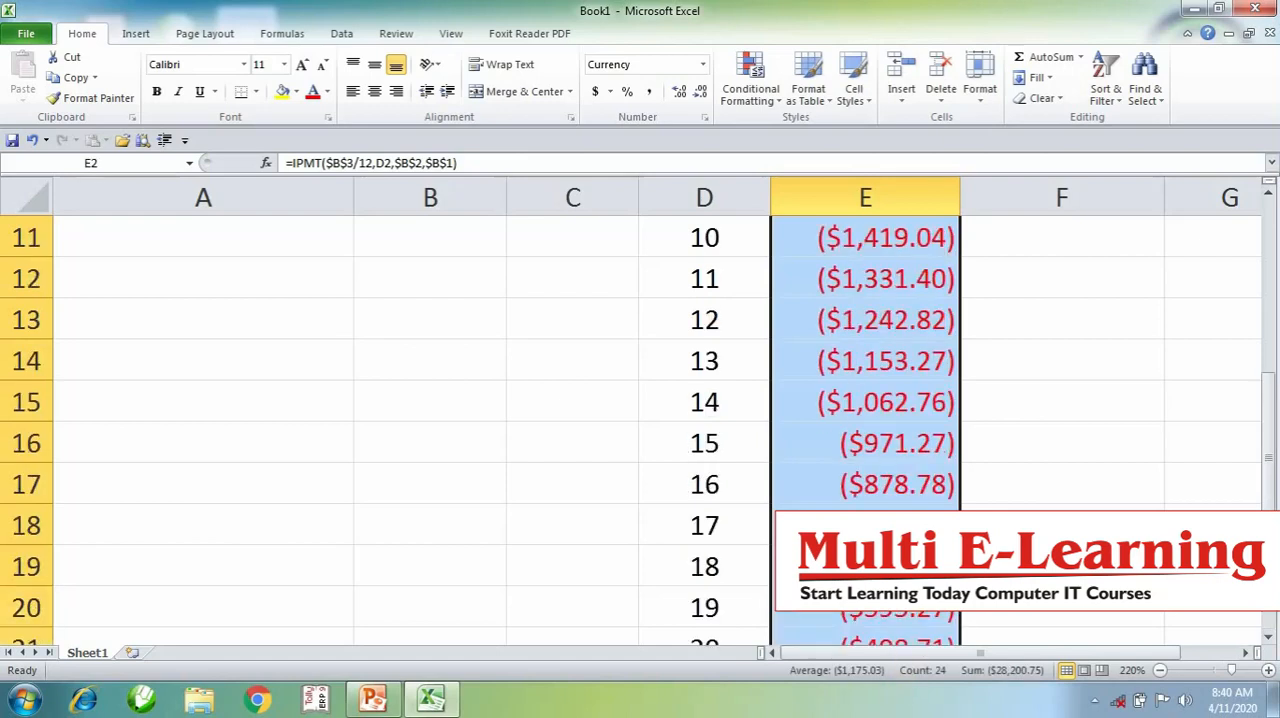
click(1062, 567)
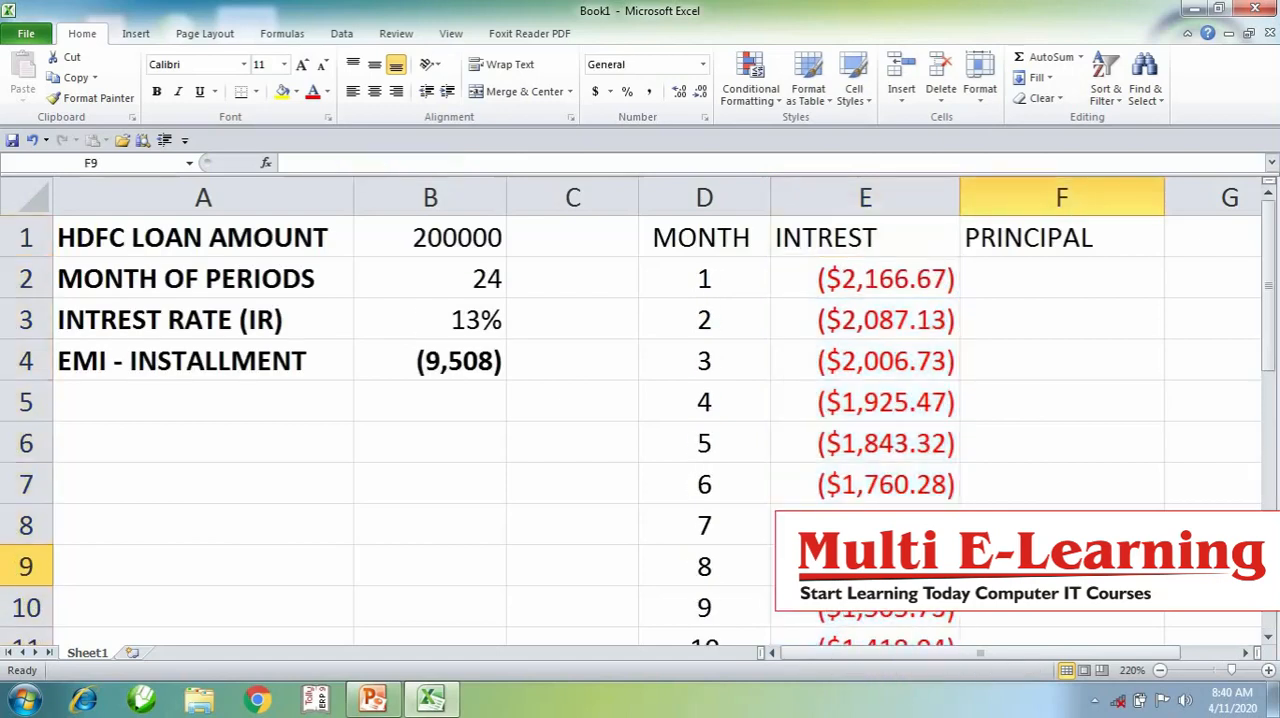
- Examine the EMI installment in B4 against the monthly interest amounts from E2 down to E9
click(427, 366)
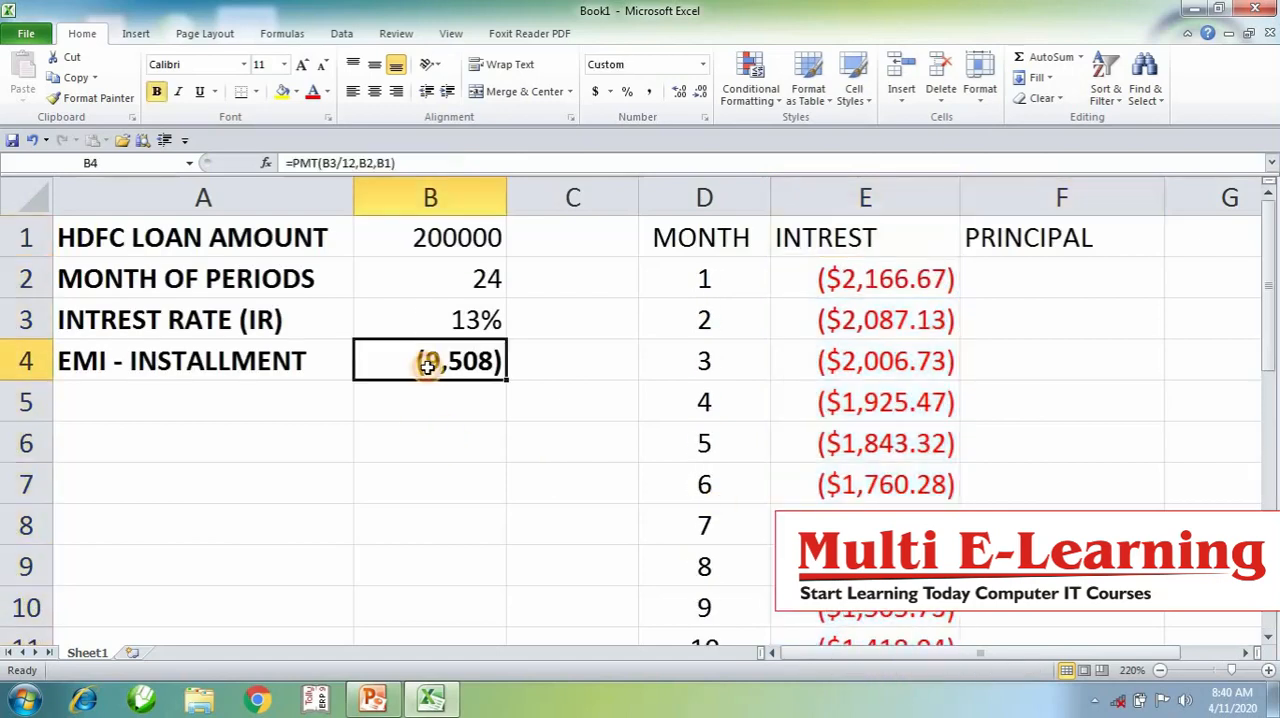
click(824, 283)
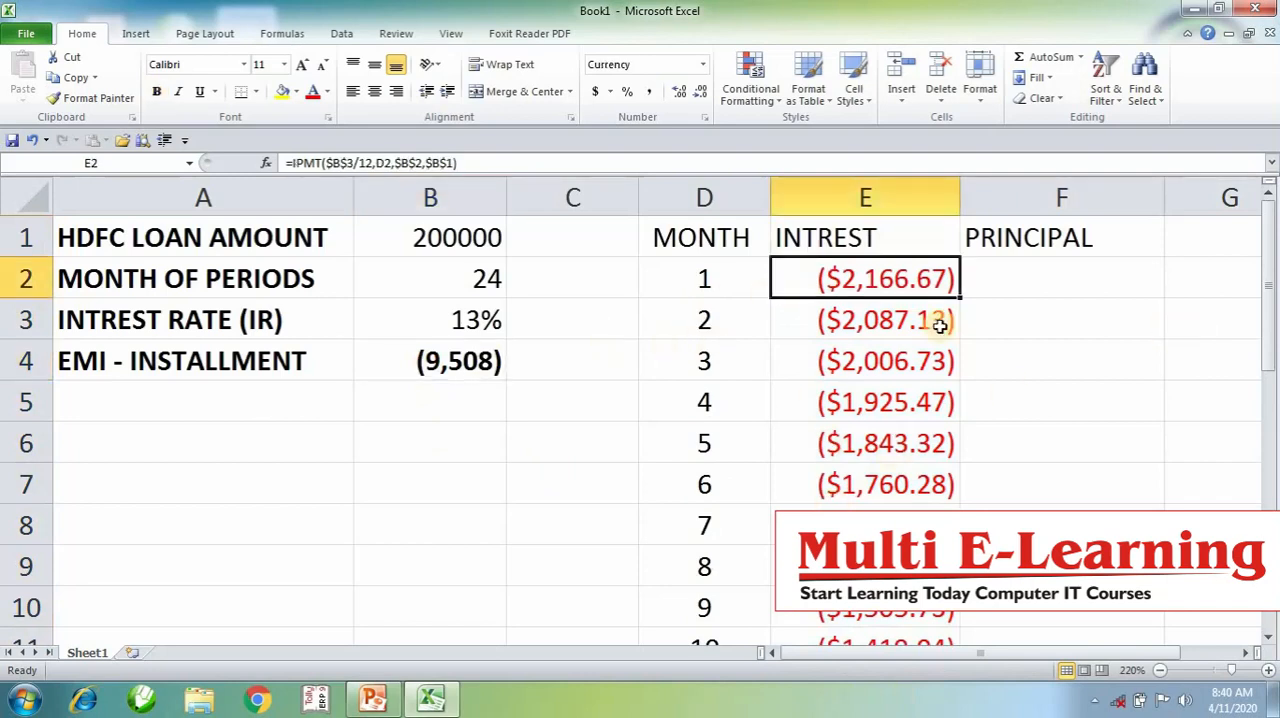
click(905, 322)
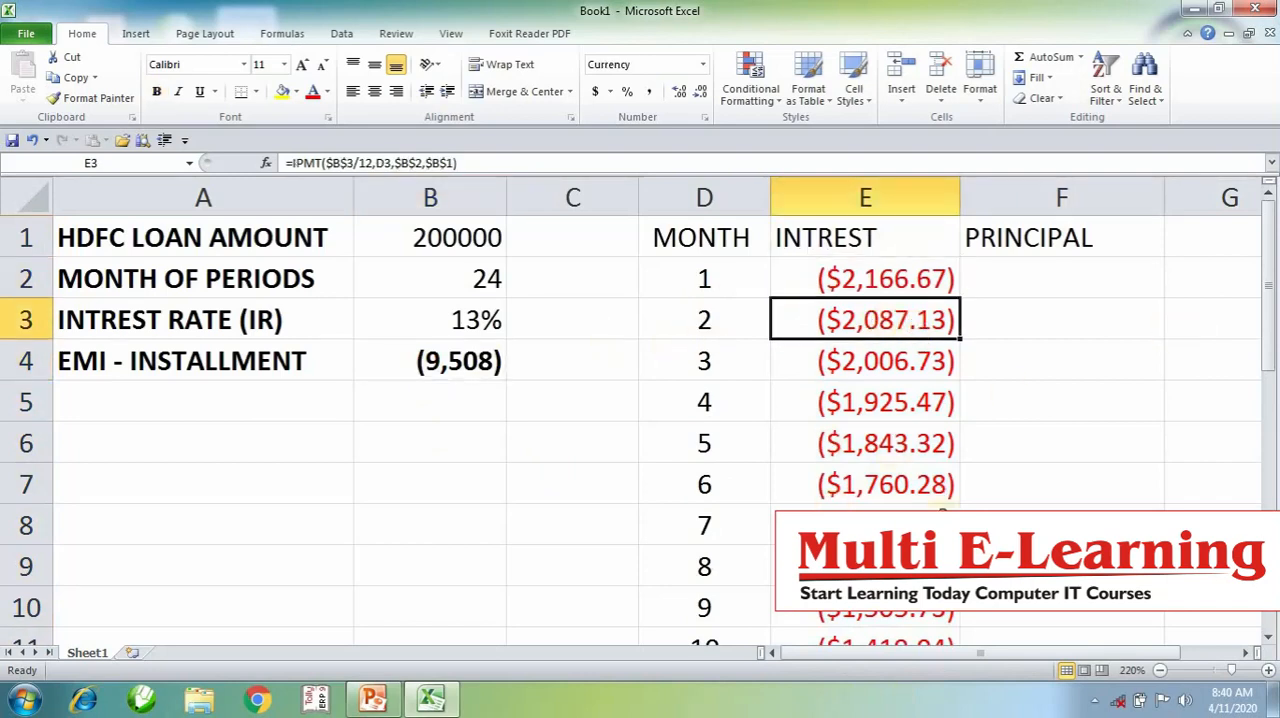
key(Down)
key(Down)
key(Down)
key(Down)
key(Down)
key(Down)
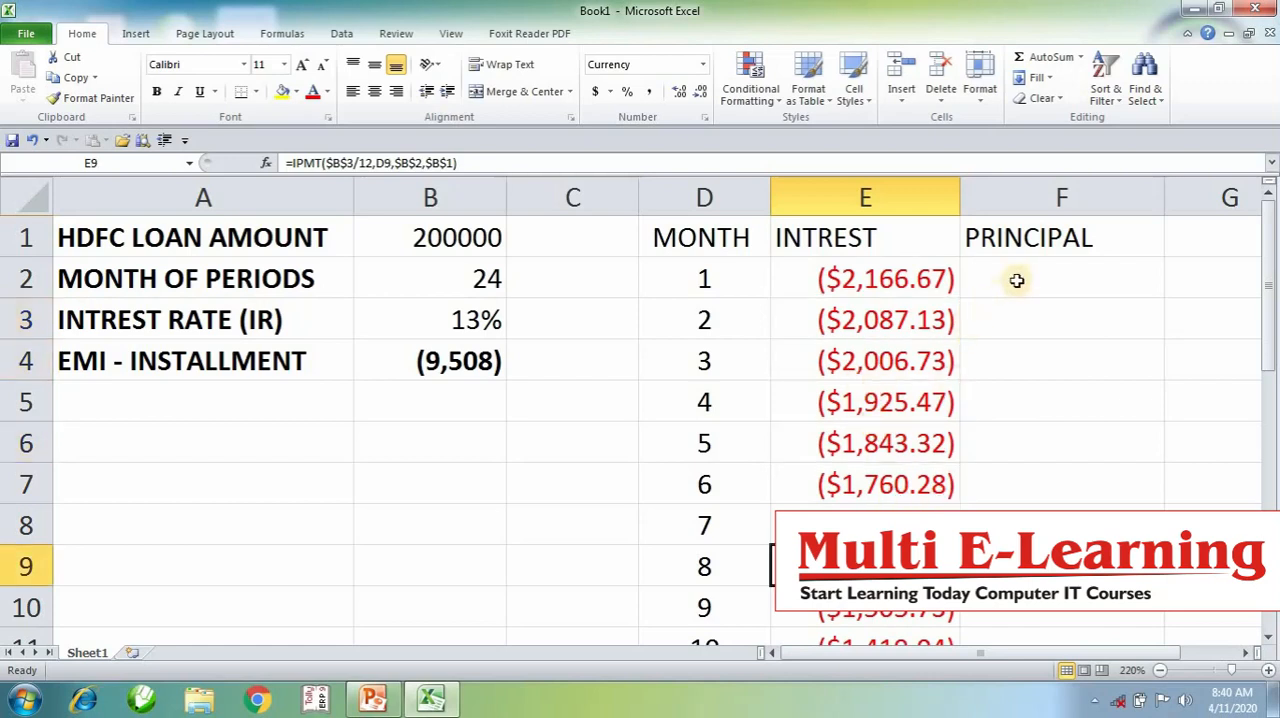
drag(1016, 281, 1022, 707)
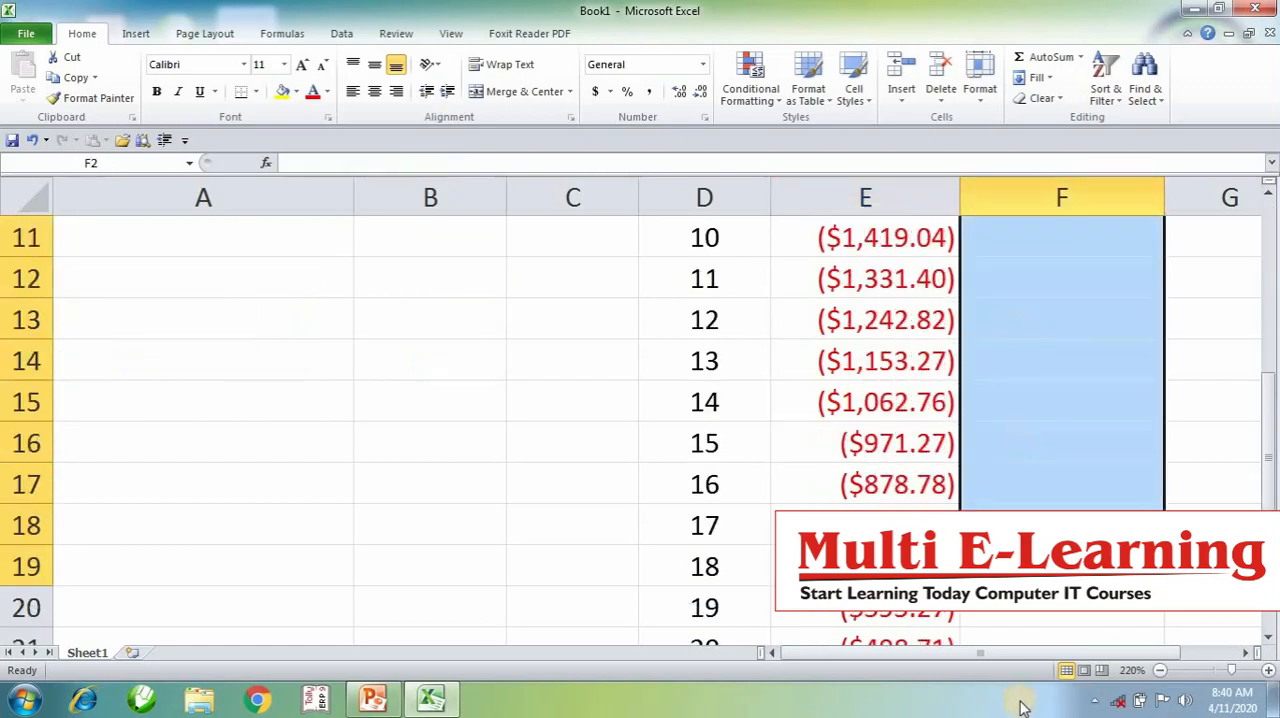
scroll(1022, 707, up, 4)
click(1021, 560)
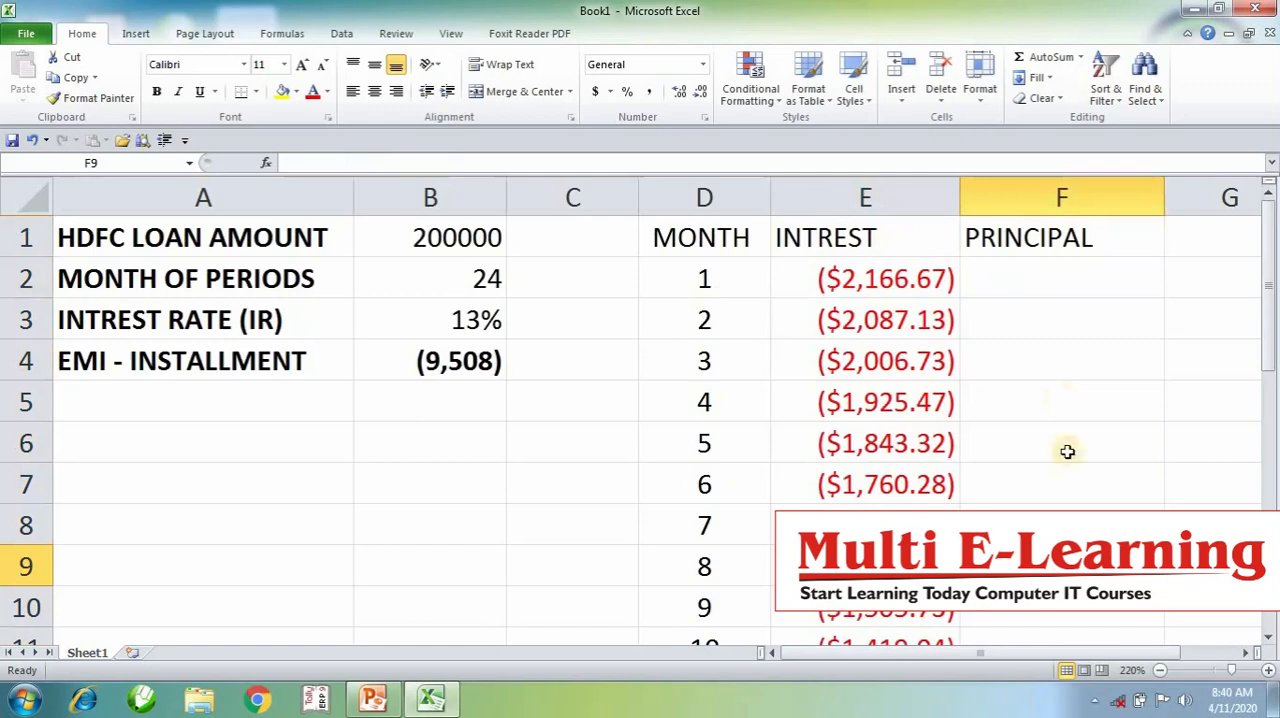
- Build the principal formula =PPMT(B3/12,D2,B2,B1) in F2 for month 1
click(1032, 270)
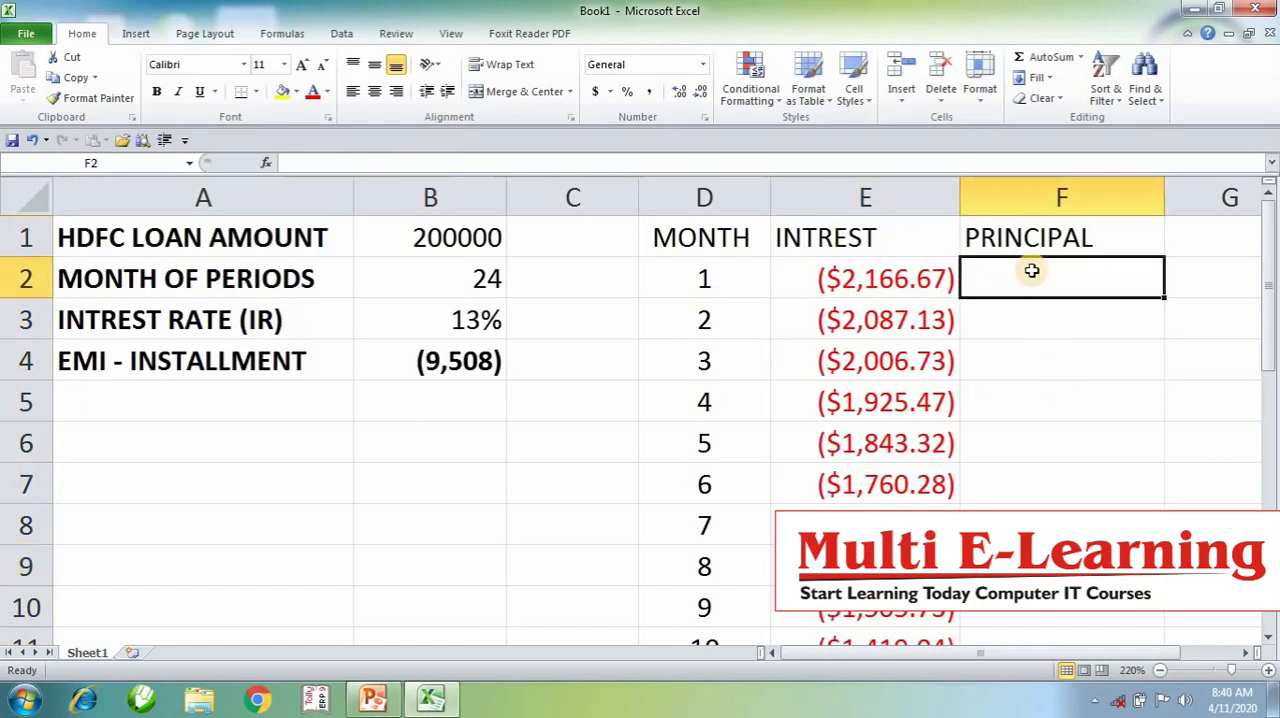
text(=)
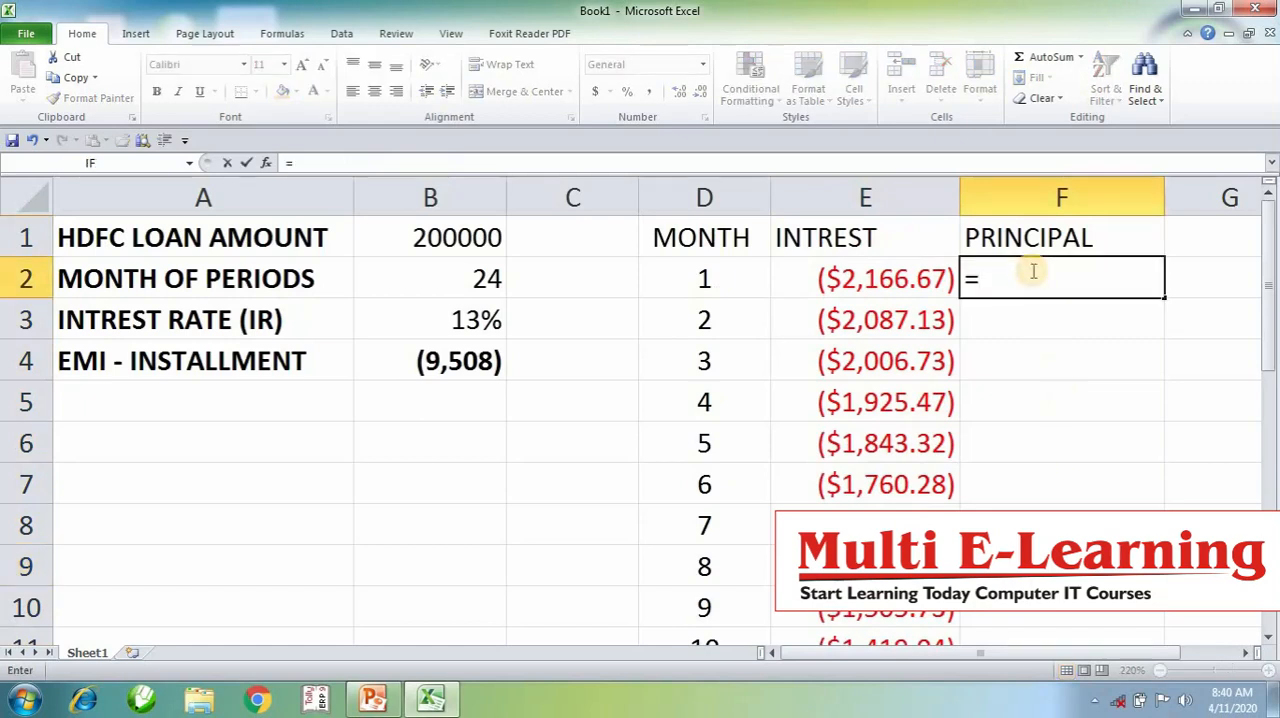
text(PPMT)
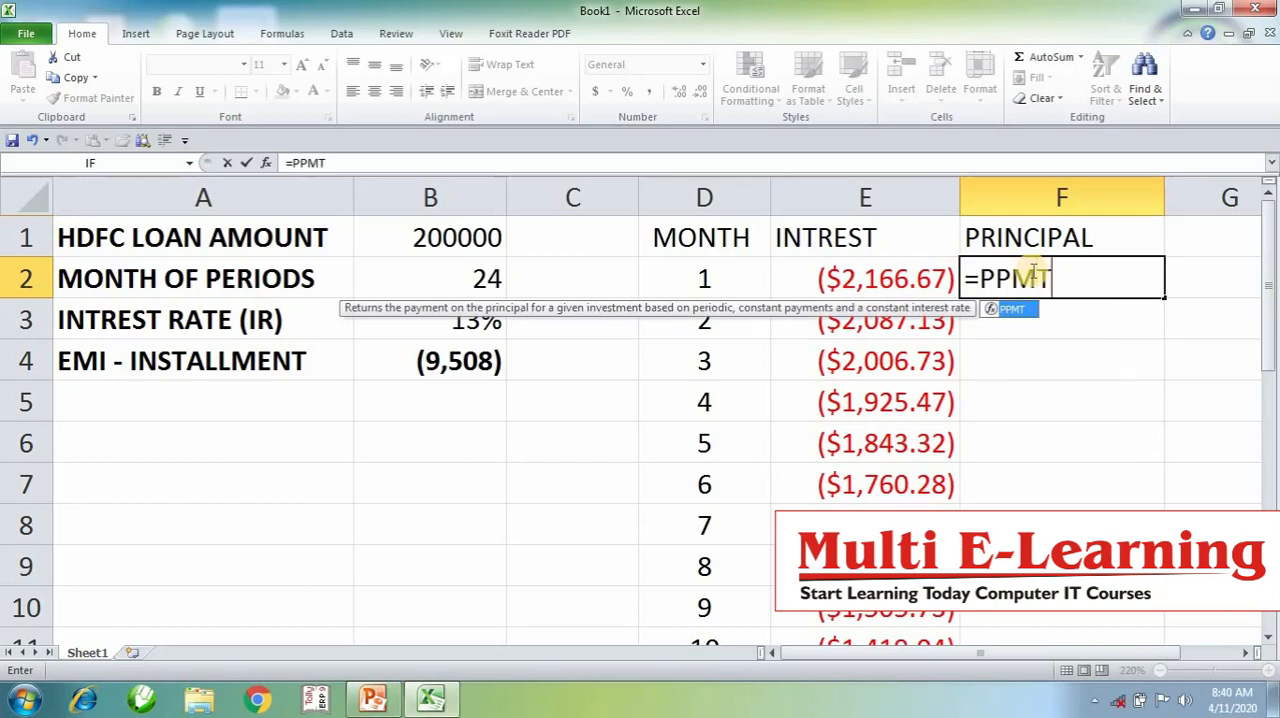
text(()
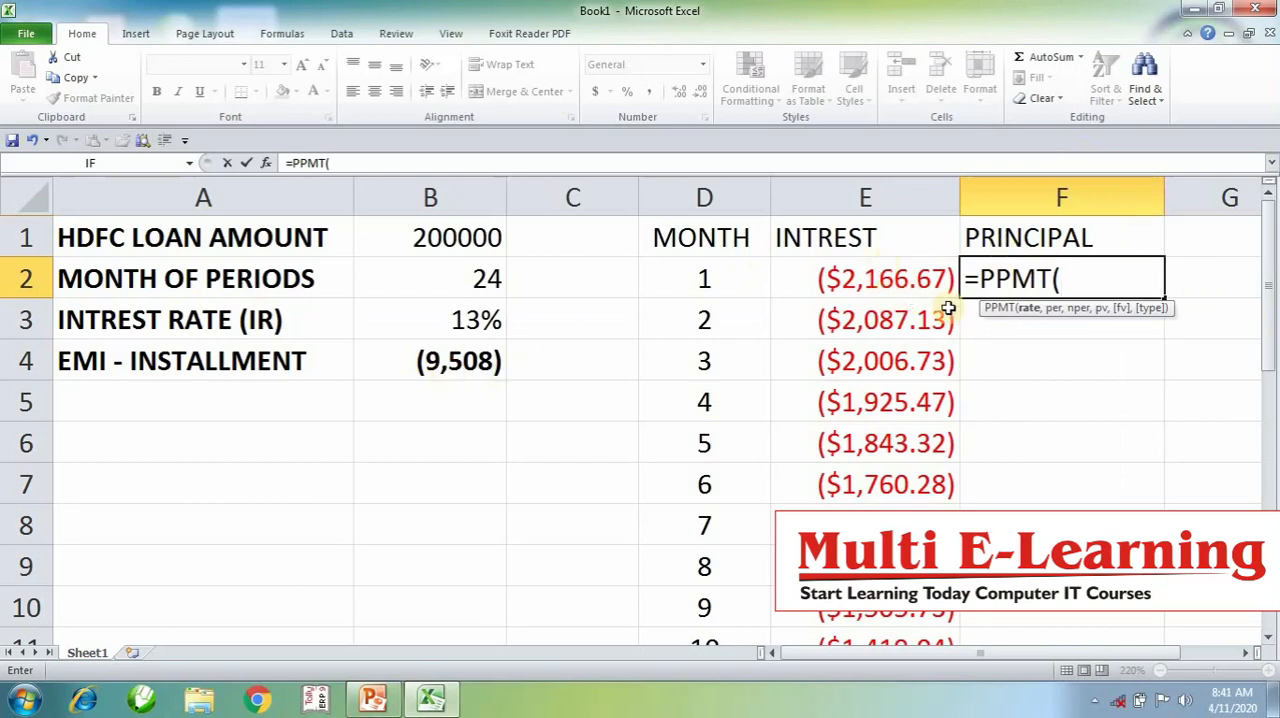
click(474, 319)
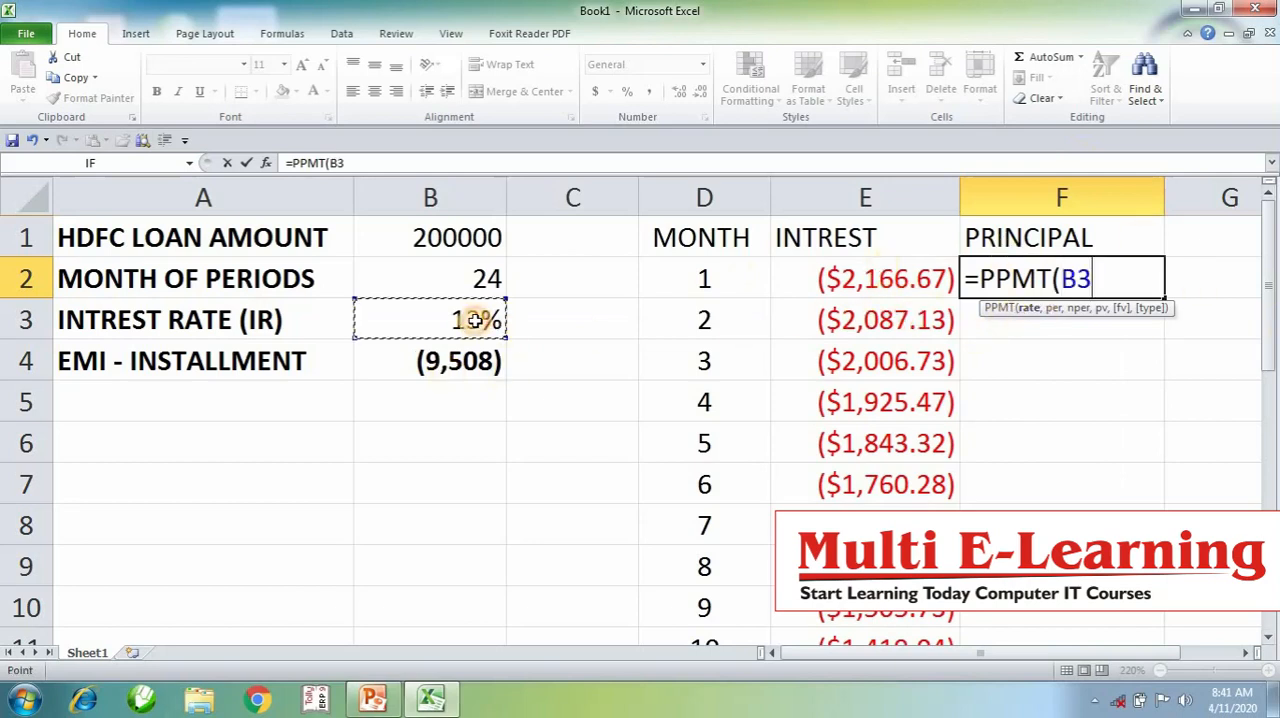
text(/12)
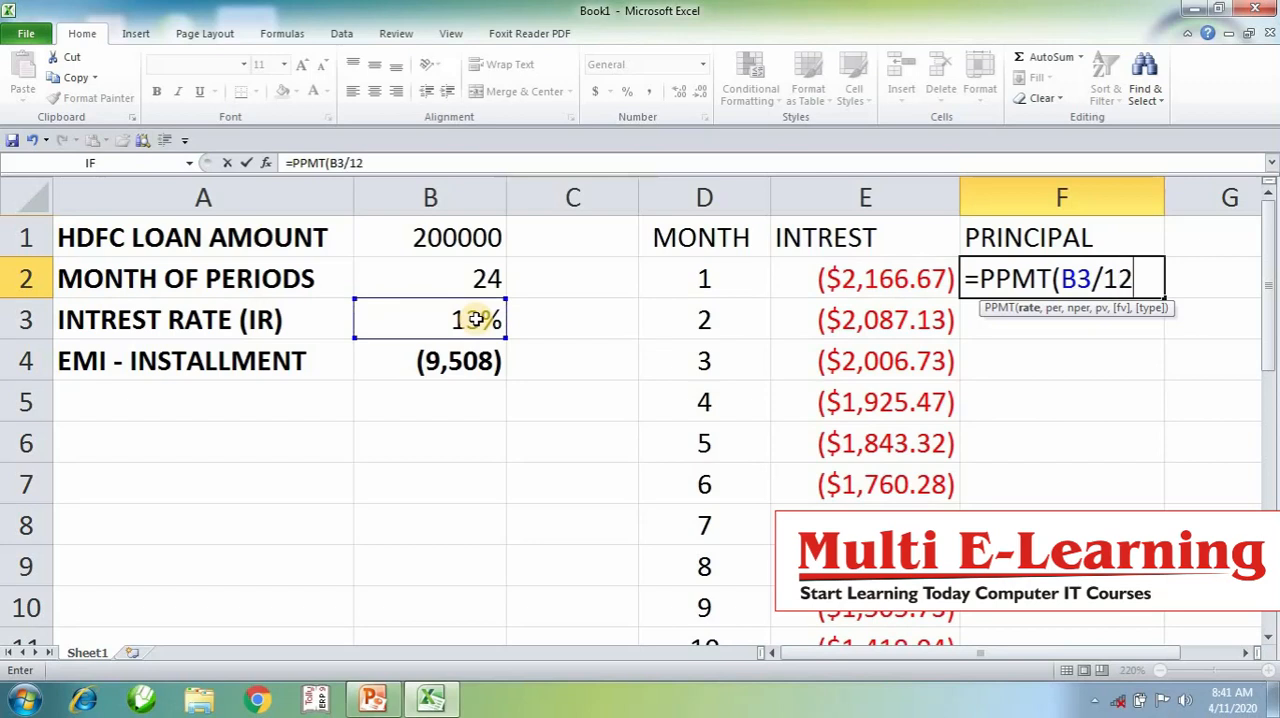
text(,)
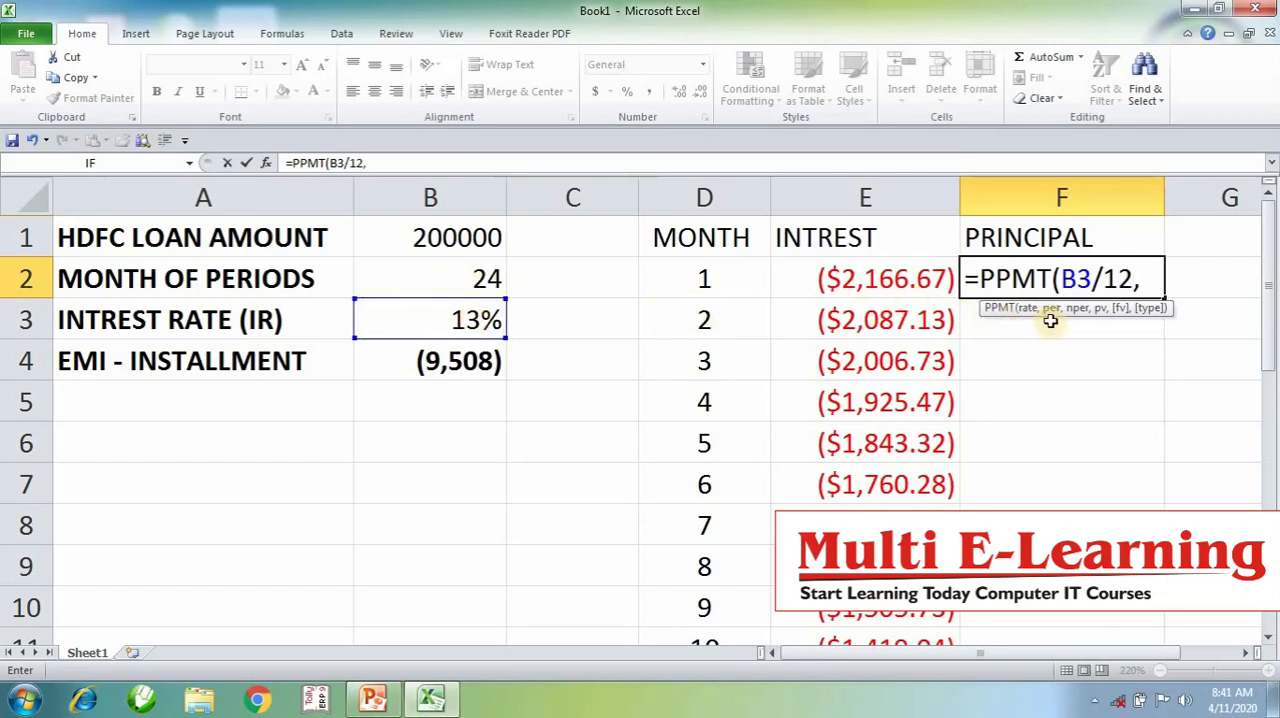
click(697, 283)
text(,)
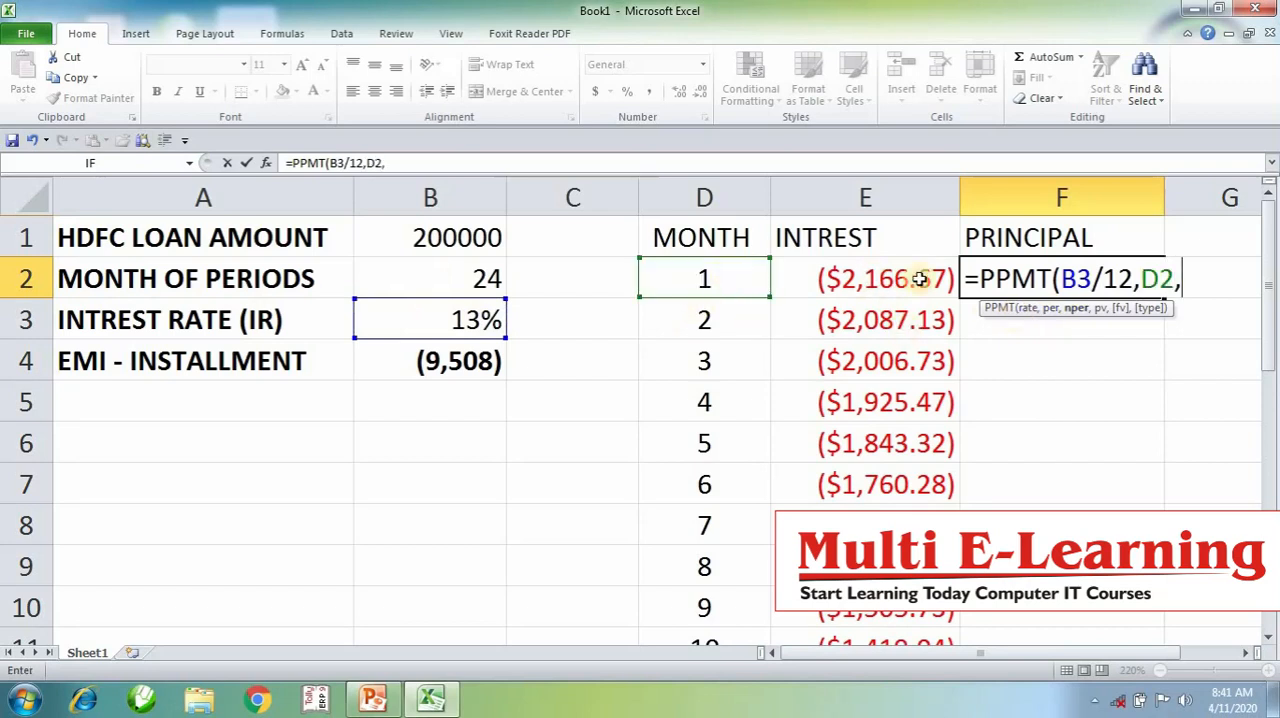
click(434, 266)
text(,)
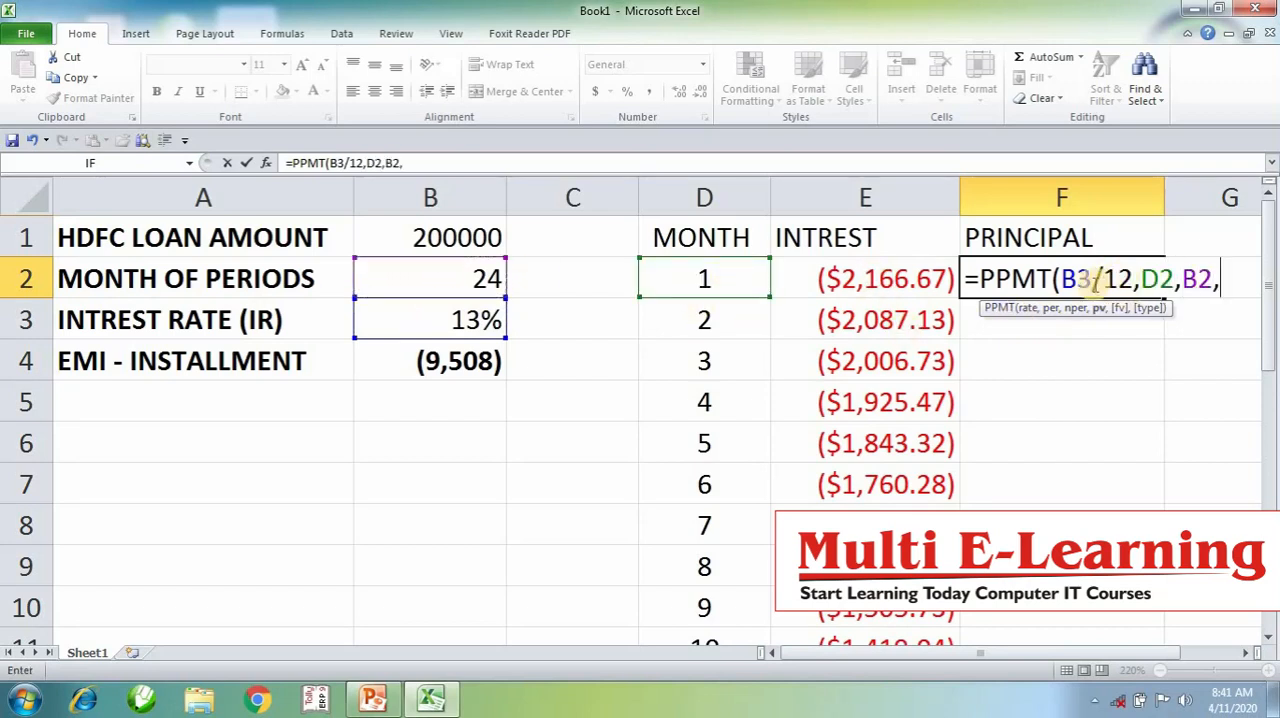
click(497, 231)
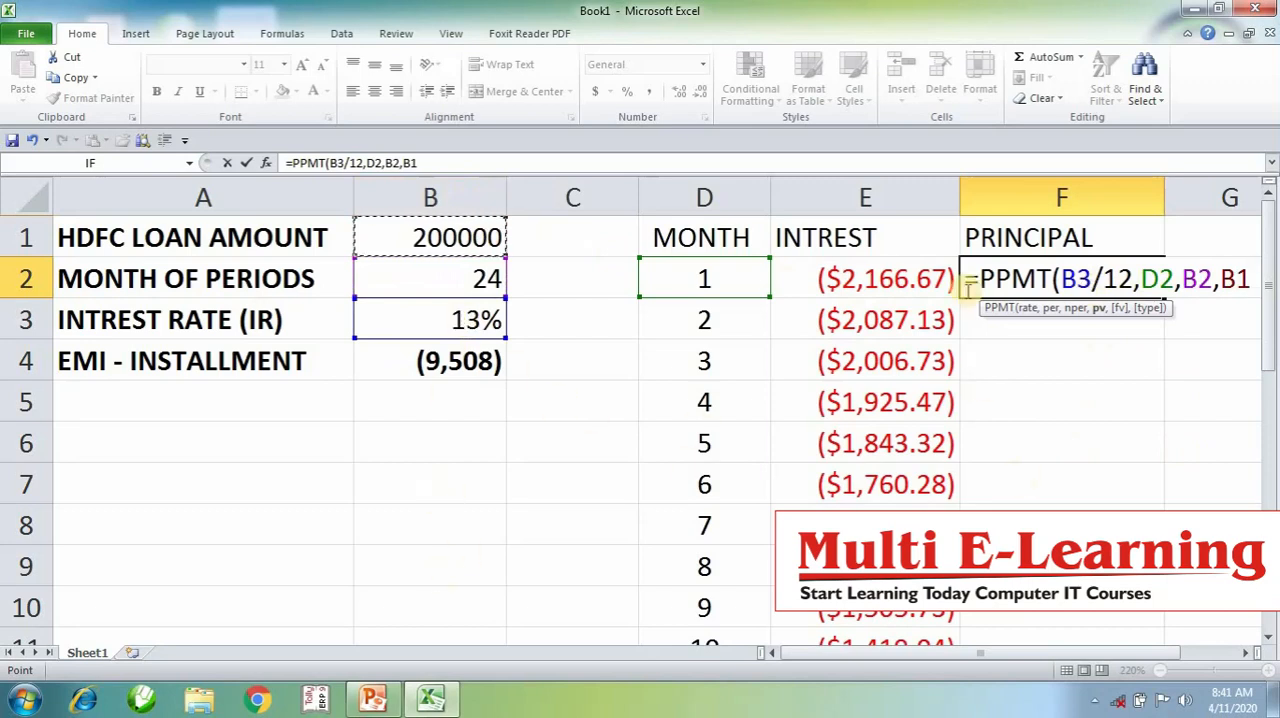
- Make the rate, period and loan amount references absolute in F2, giving =PPMT($B$3/12,D2,$B$2,$B$1)
click(1082, 270)
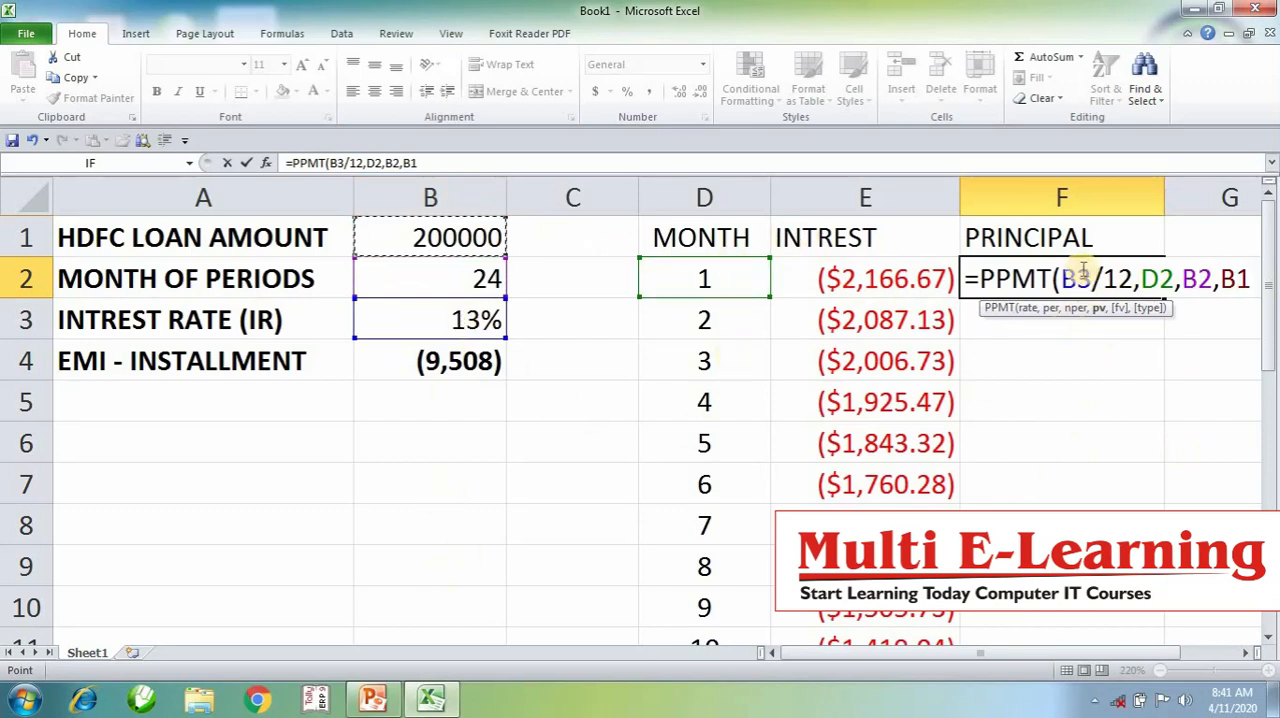
key(F4)
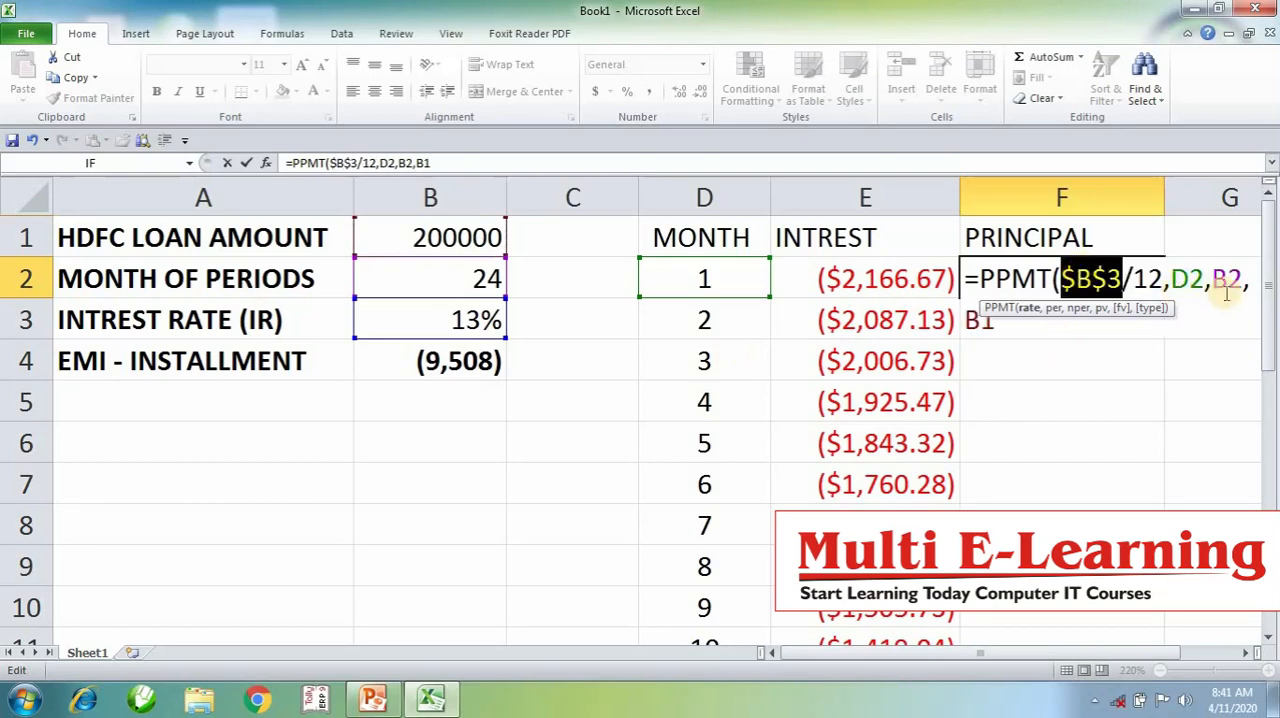
click(1214, 280)
key(F4)
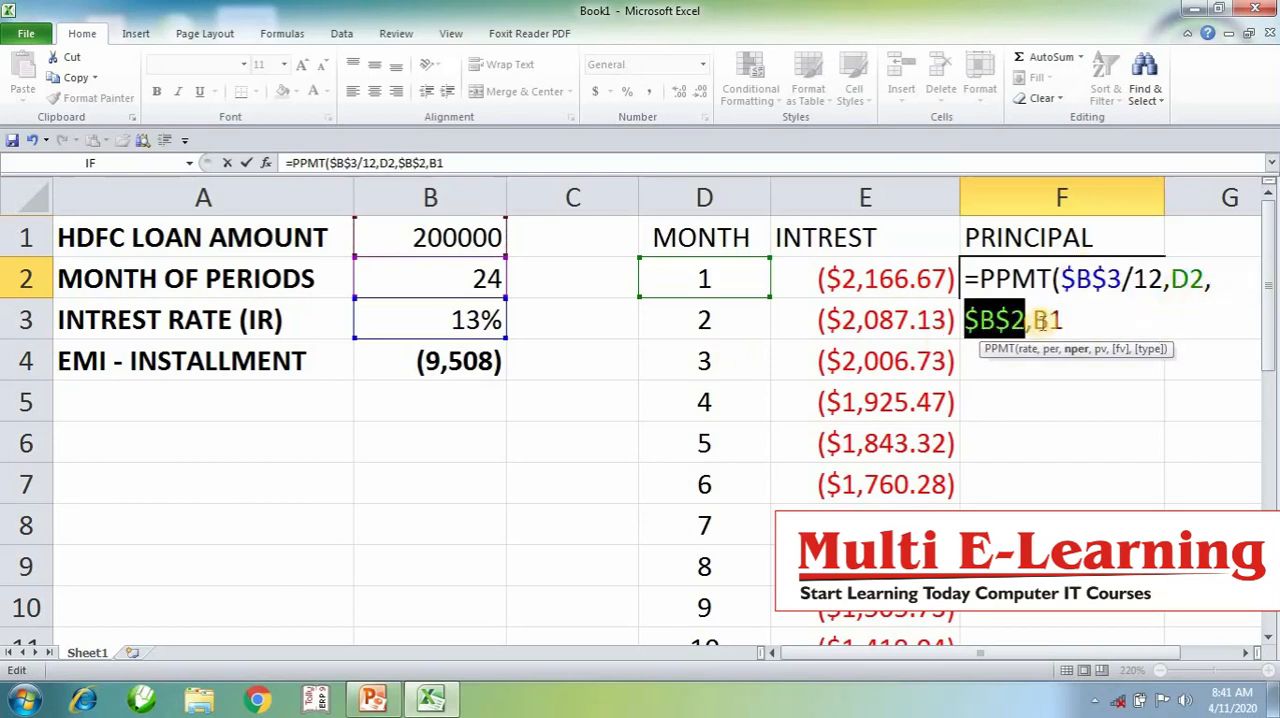
click(1058, 322)
key(F4)
click(1100, 327)
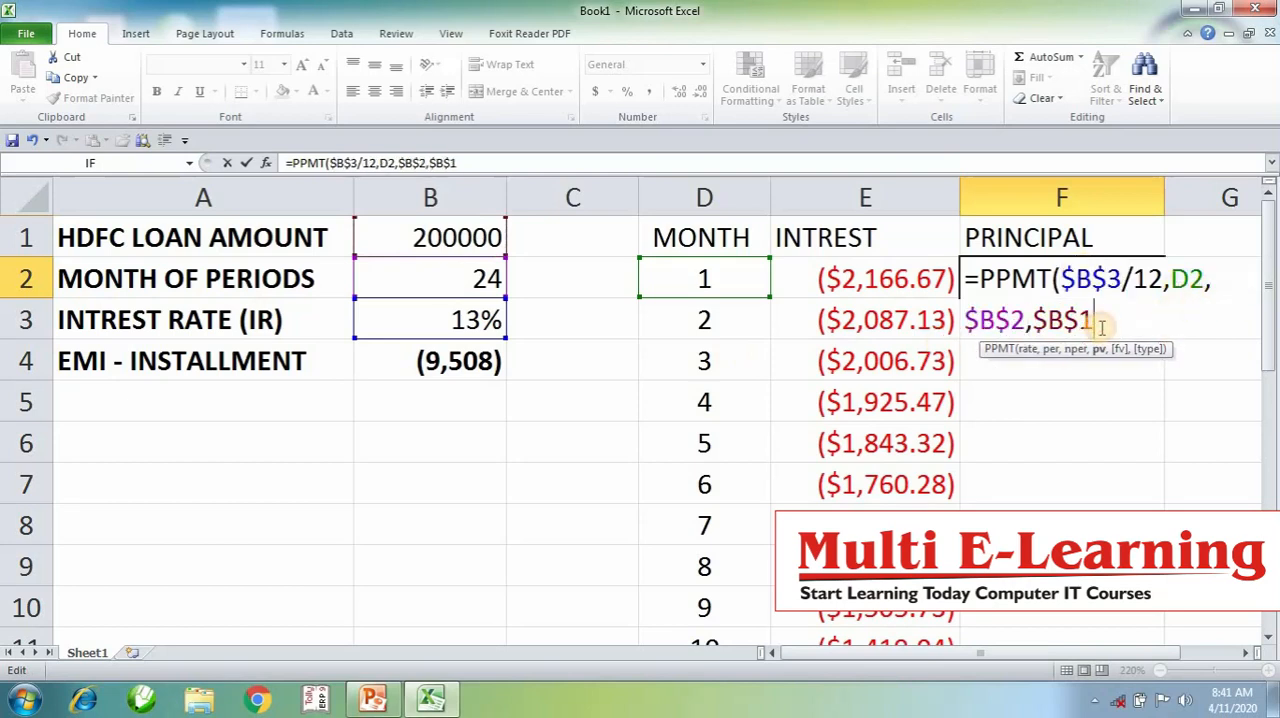
key(Return)
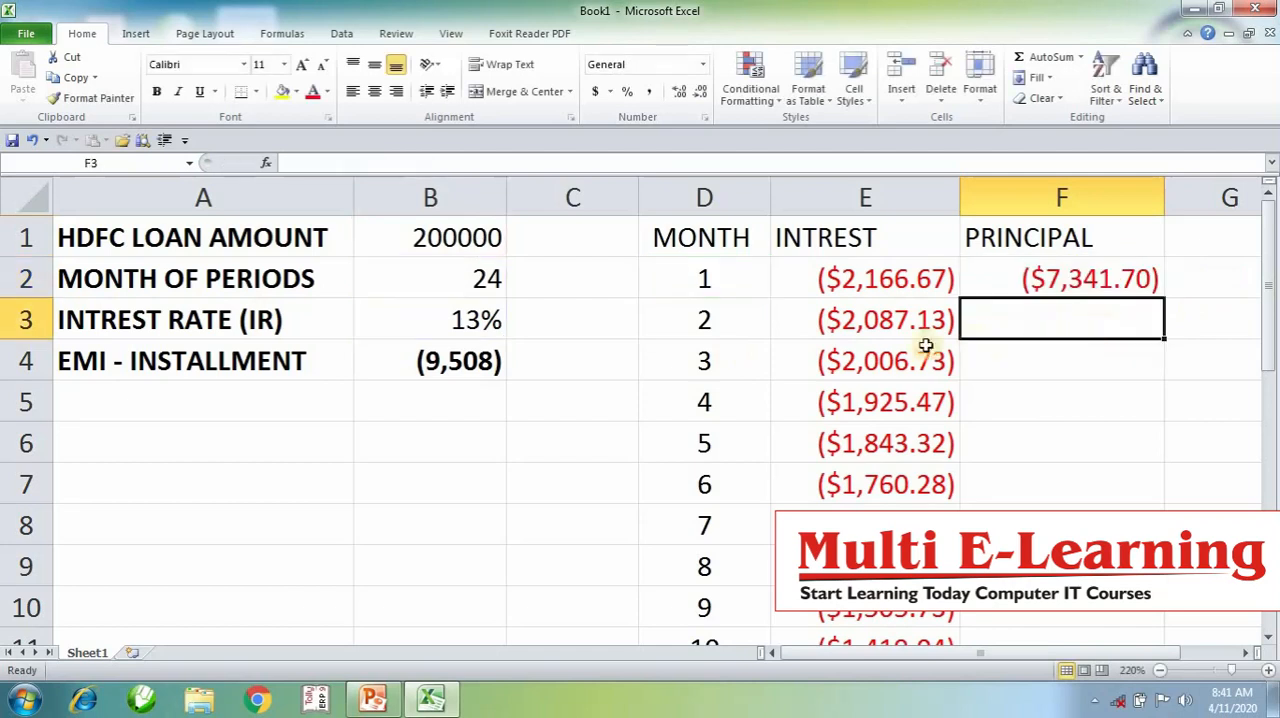
- Compare the EMI in B4 and the loan amount in B1 with the first month's interest and principal in E2 and F2
click(452, 364)
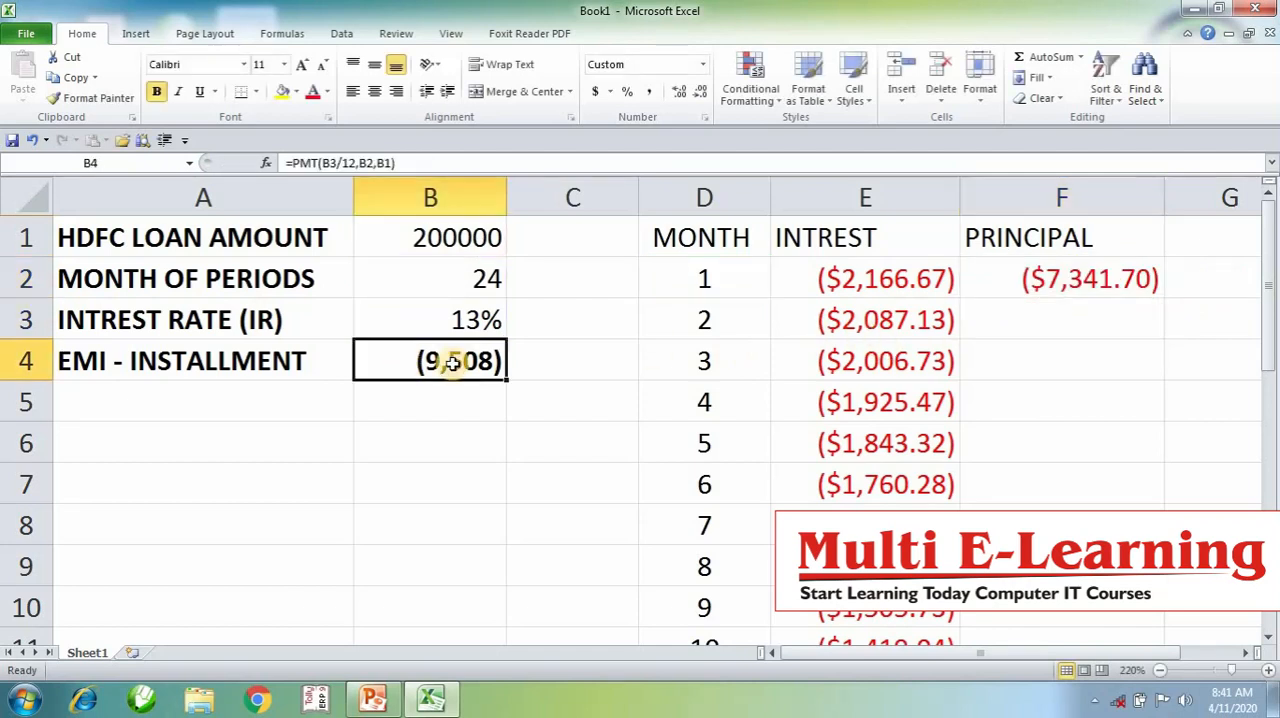
click(892, 280)
click(1075, 278)
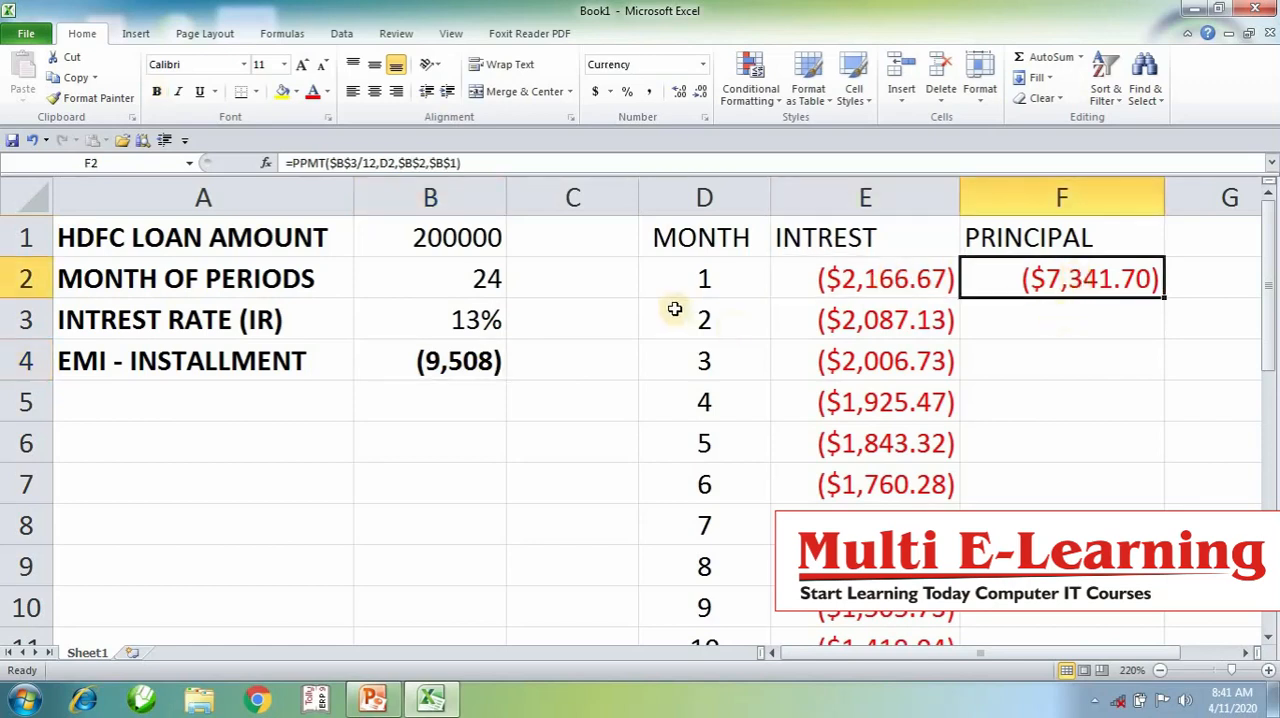
click(462, 224)
click(1062, 285)
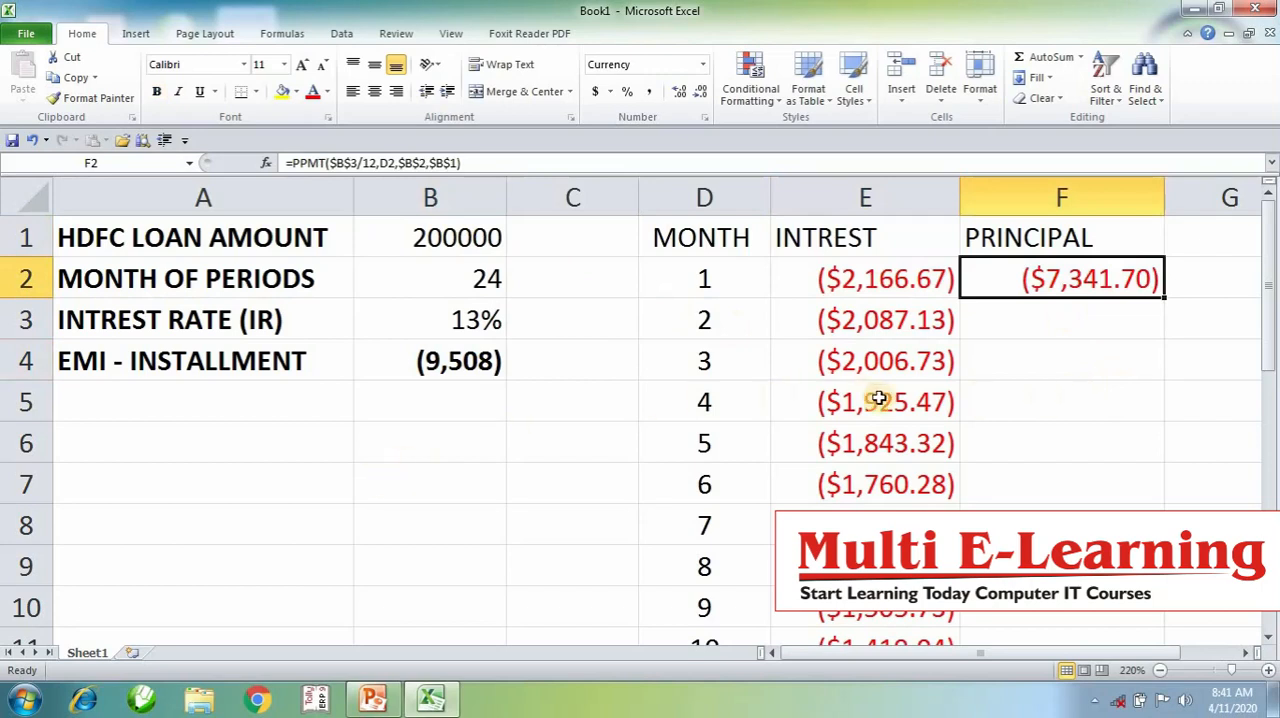
click(871, 336)
- Fill the principal formula from F2 down through month 24 in F25 and clear the surplus copy in F26
click(1065, 283)
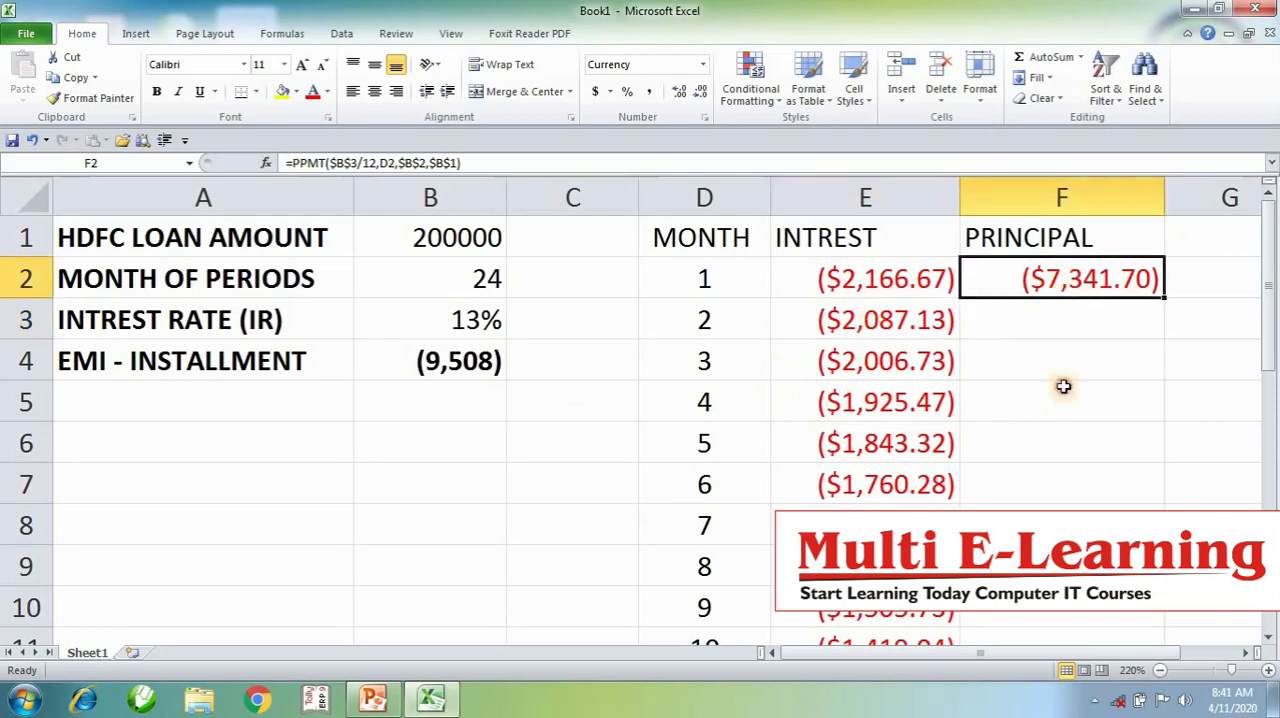
drag(1064, 386, 1030, 665)
key(ctrl+d)
click(1070, 568)
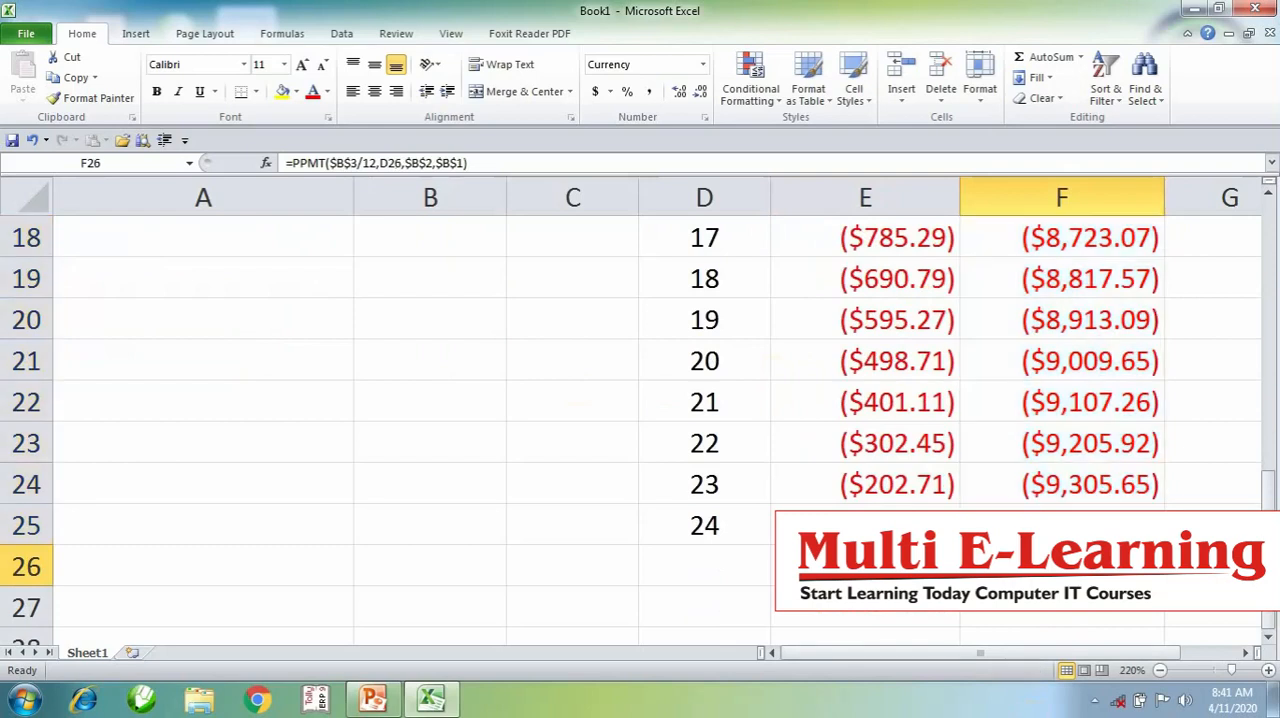
key(Delete)
scroll(640, 420, up, 6)
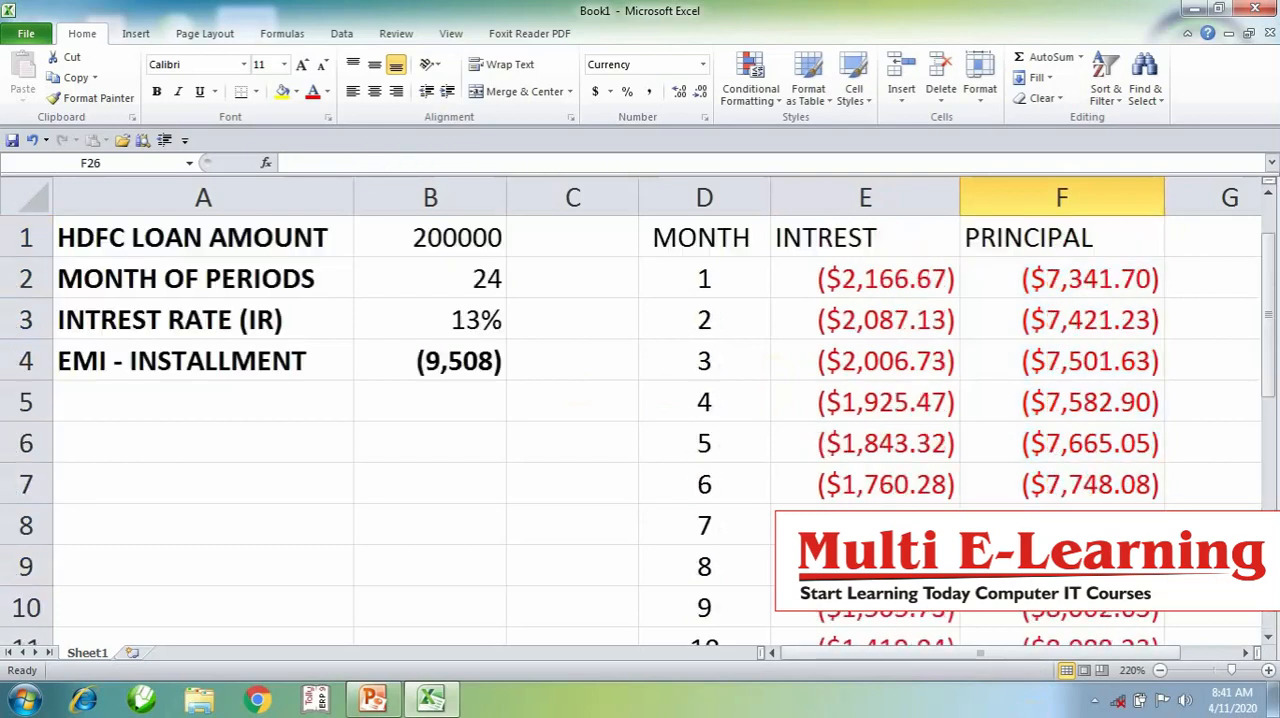
- Review the loan inputs and EMI in A1:B4, and check the total of the monthly interest in E2:E25
scroll(640, 410, down, 7)
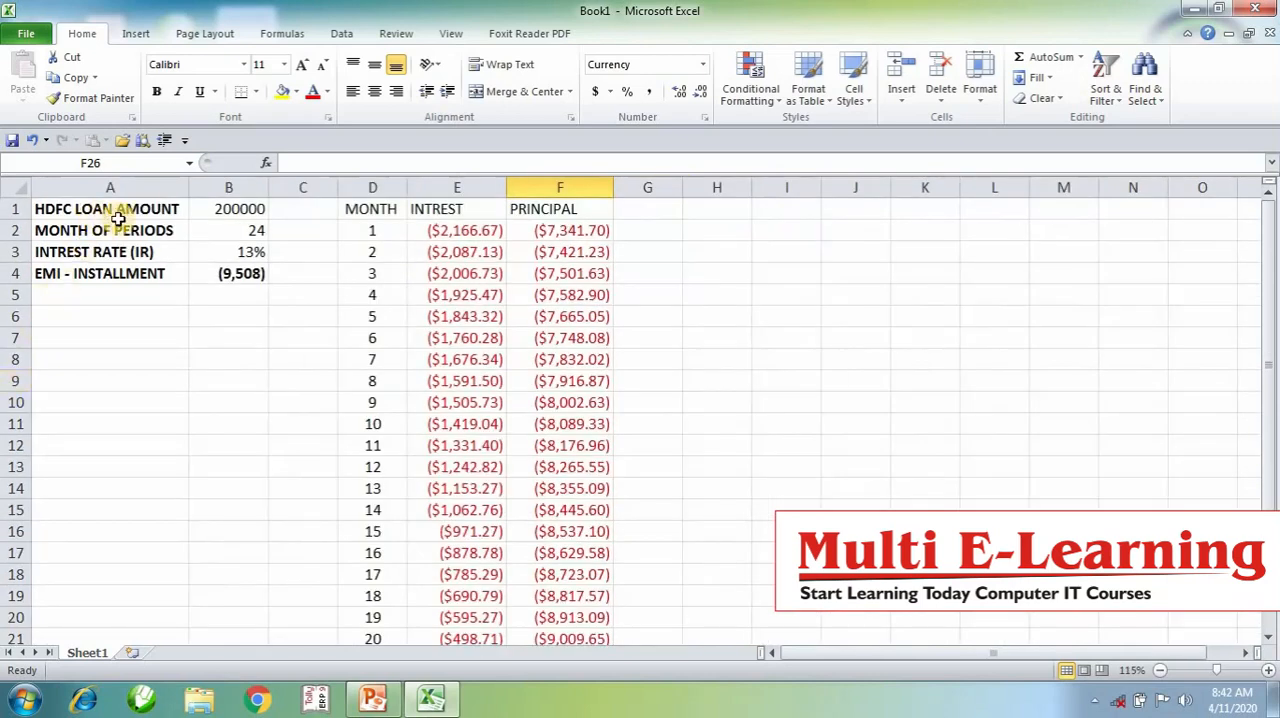
drag(118, 218, 234, 262)
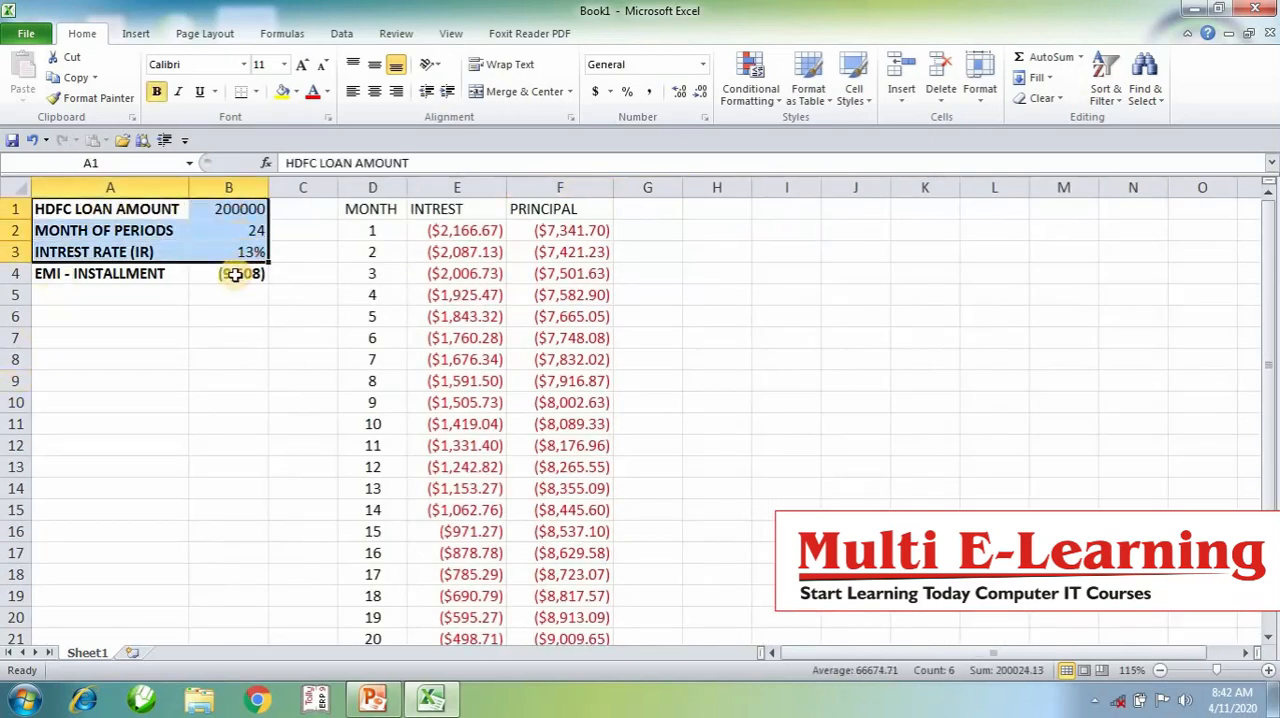
click(234, 274)
click(466, 232)
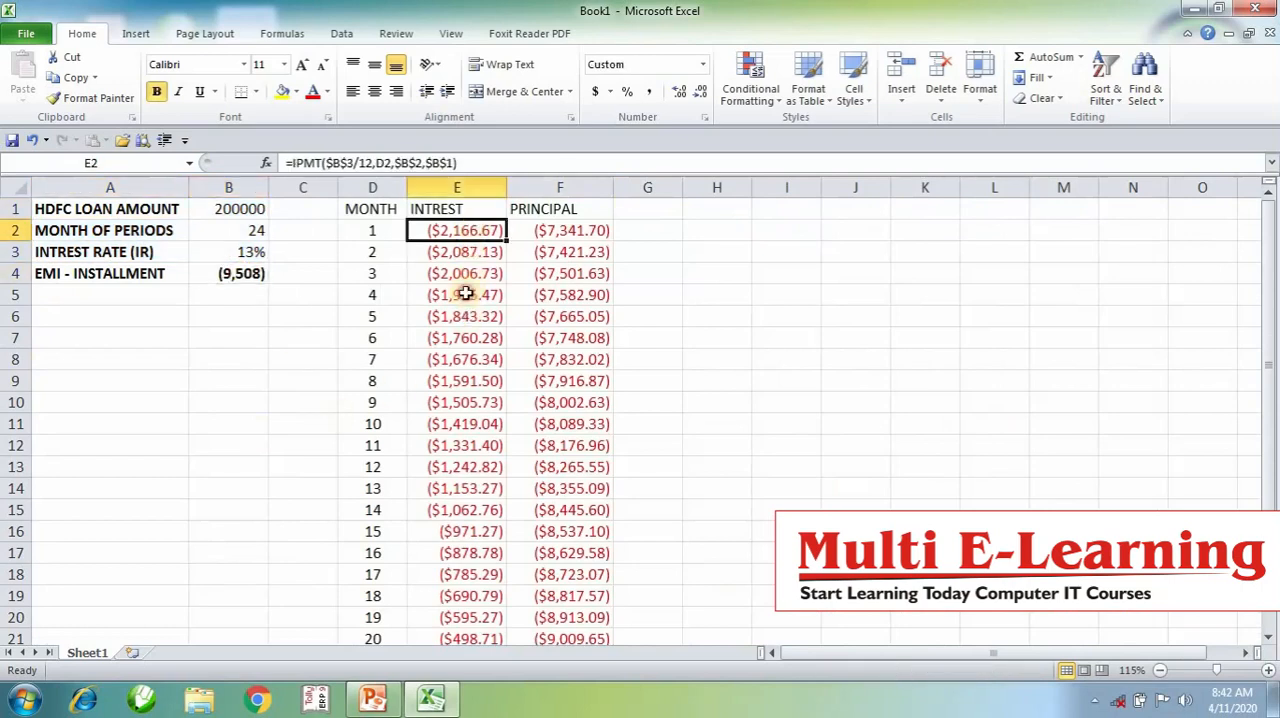
drag(466, 293, 460, 590)
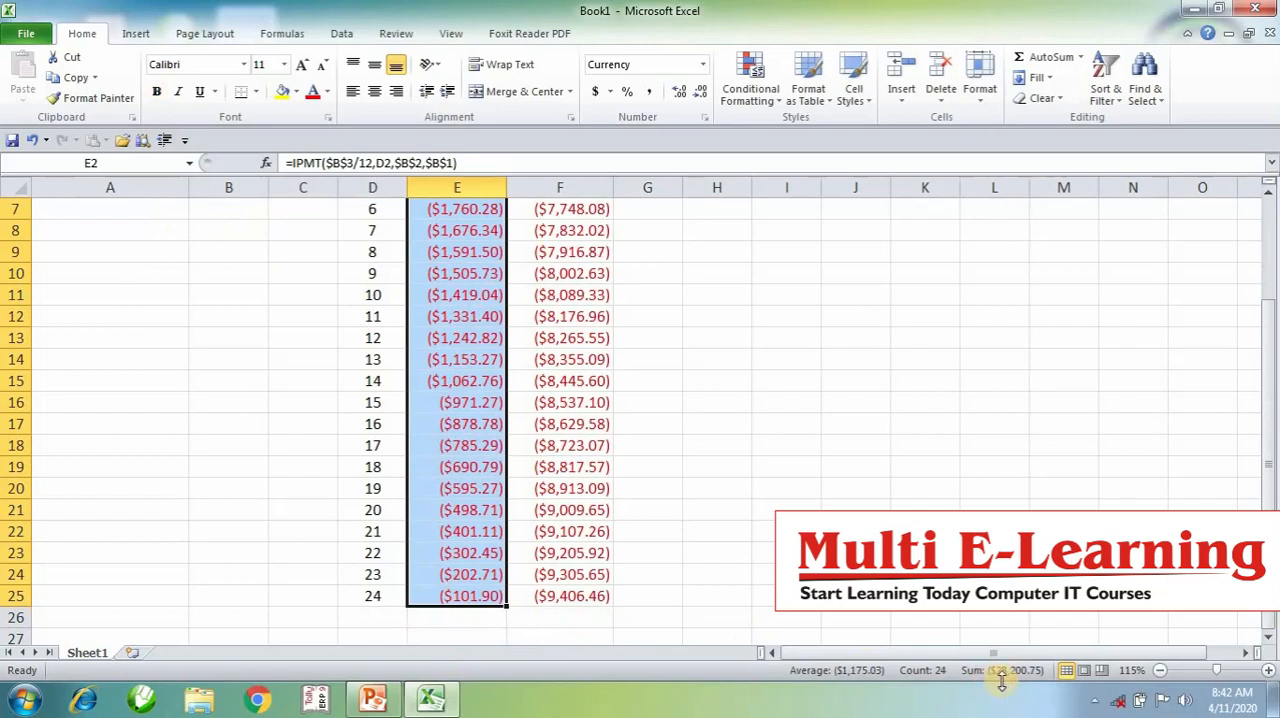
scroll(528, 517, up, 2)
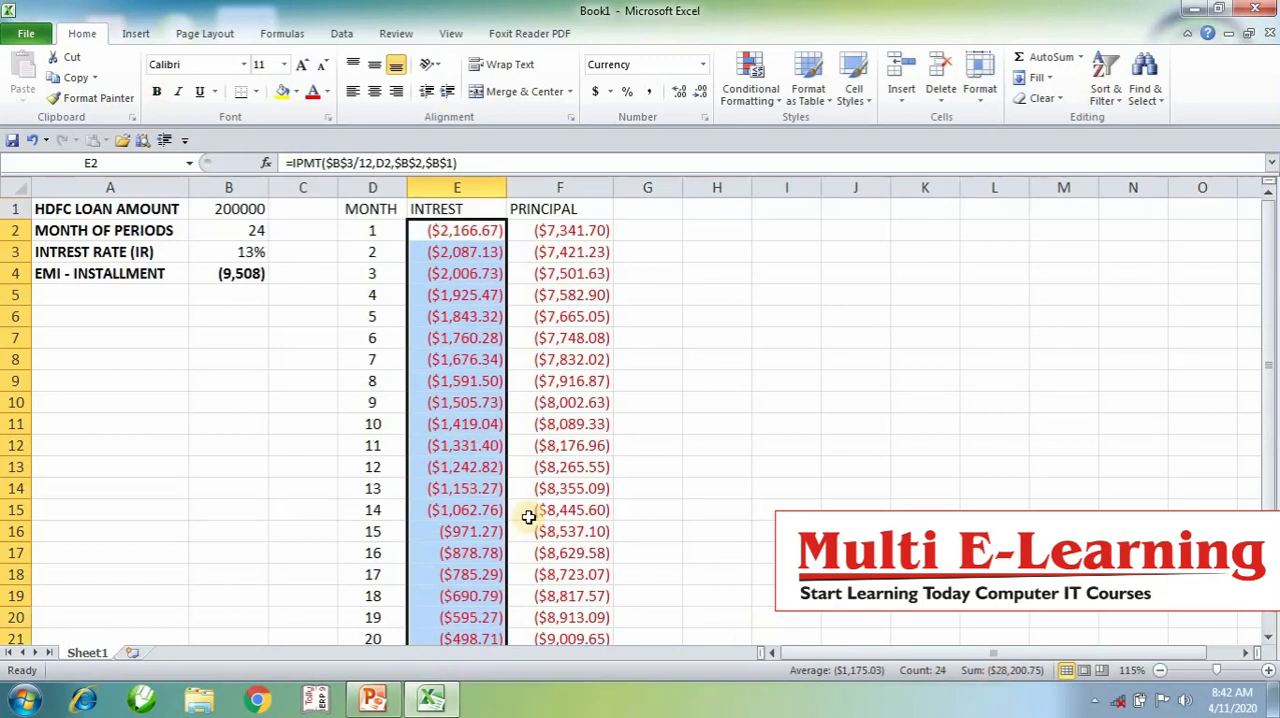
- Enter the loan amount 200000, the installment 9508 and the 24 months in cells I3 to I5
click(801, 259)
text(22)
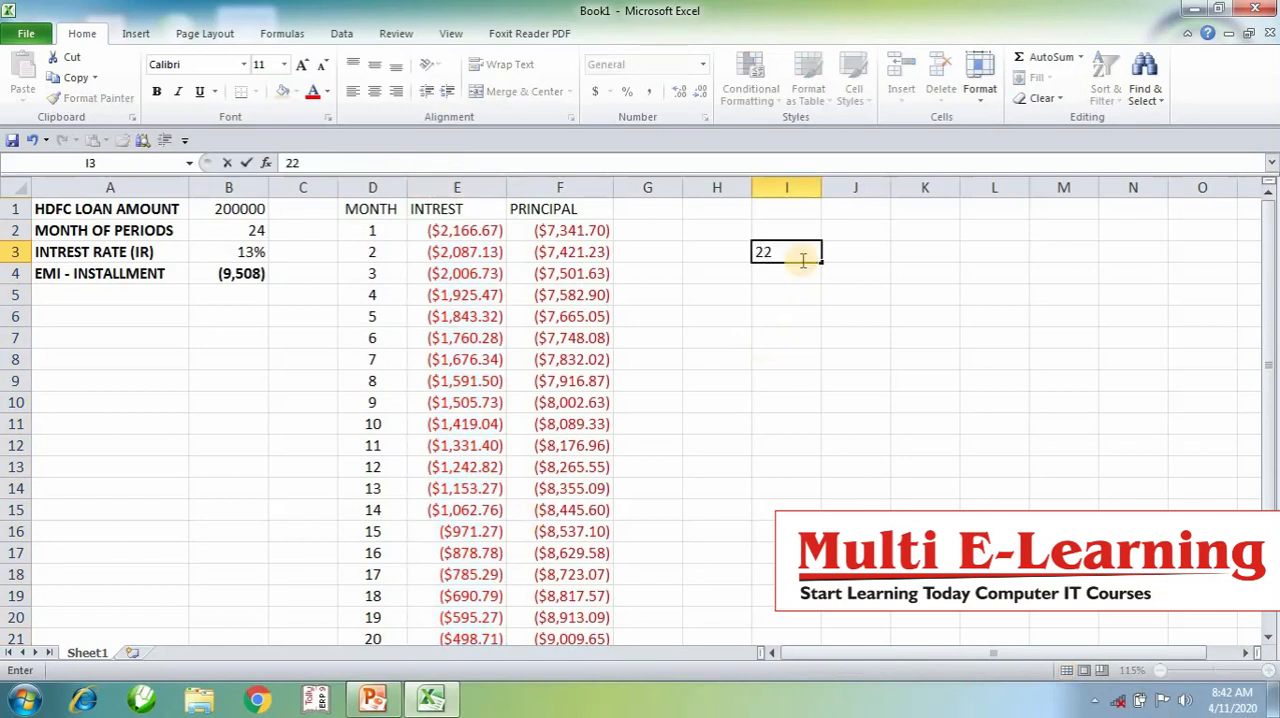
text(00000)
key(Return)
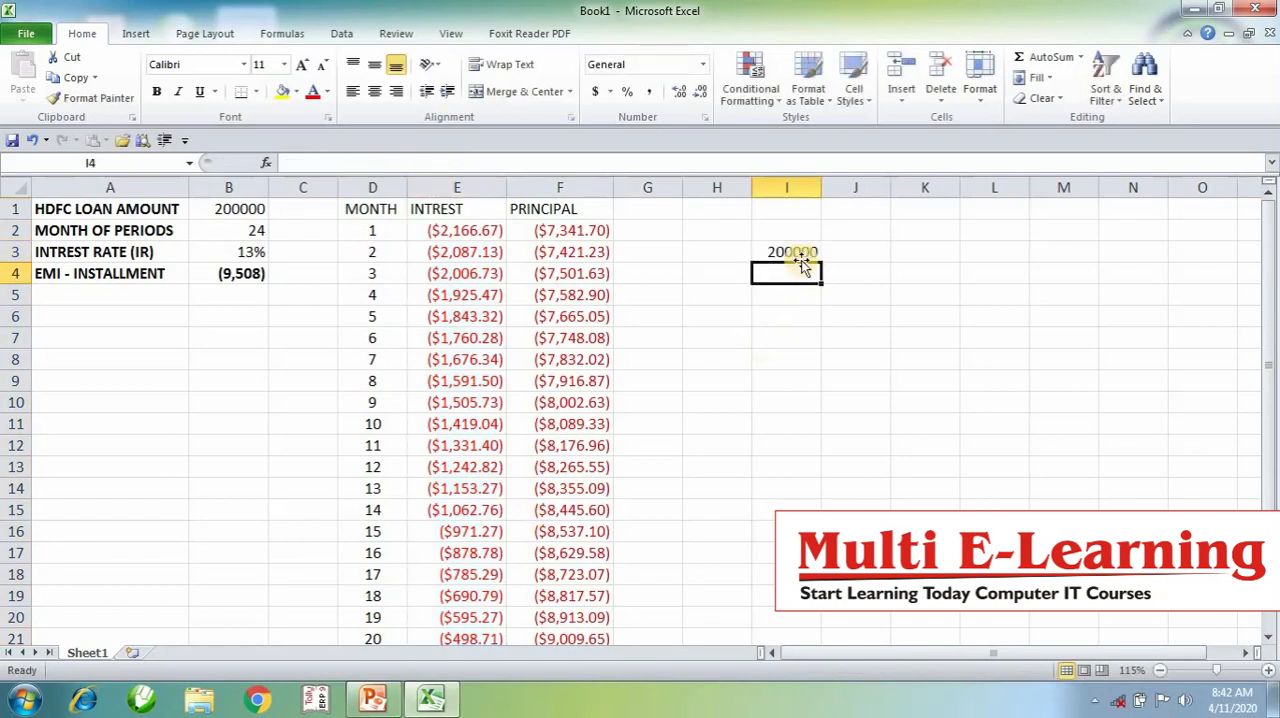
text(9508)
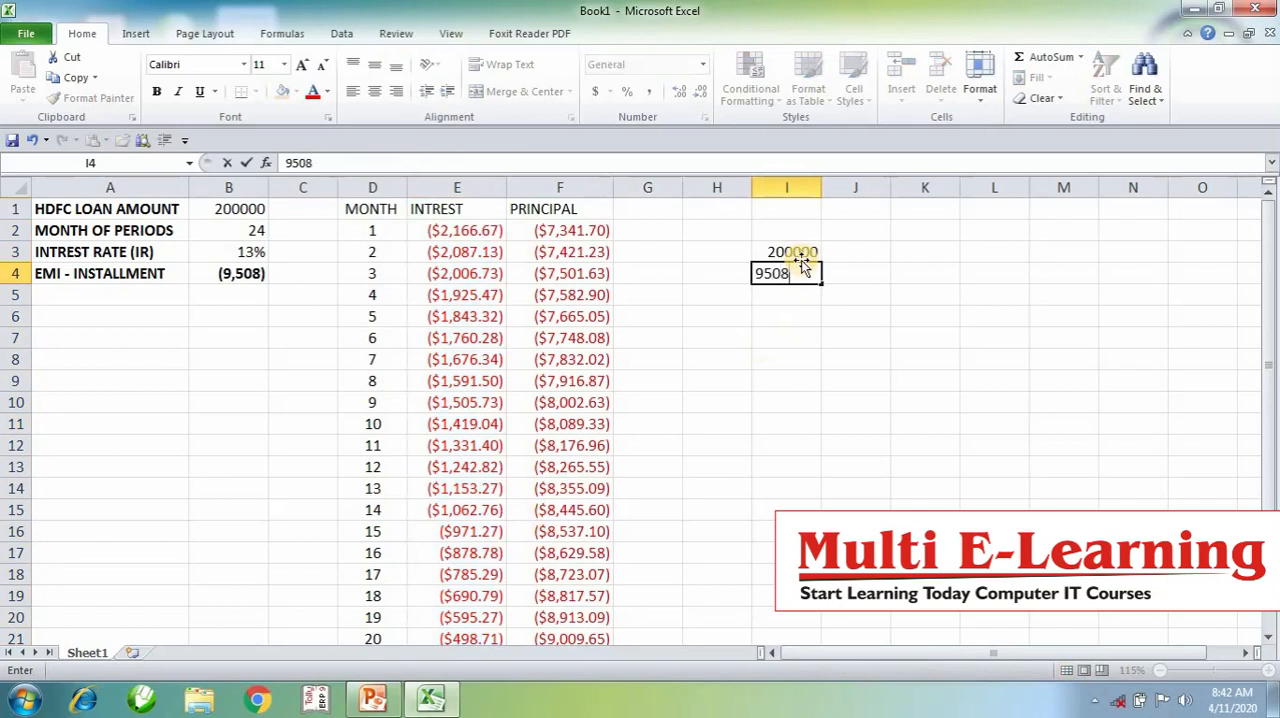
key(Return)
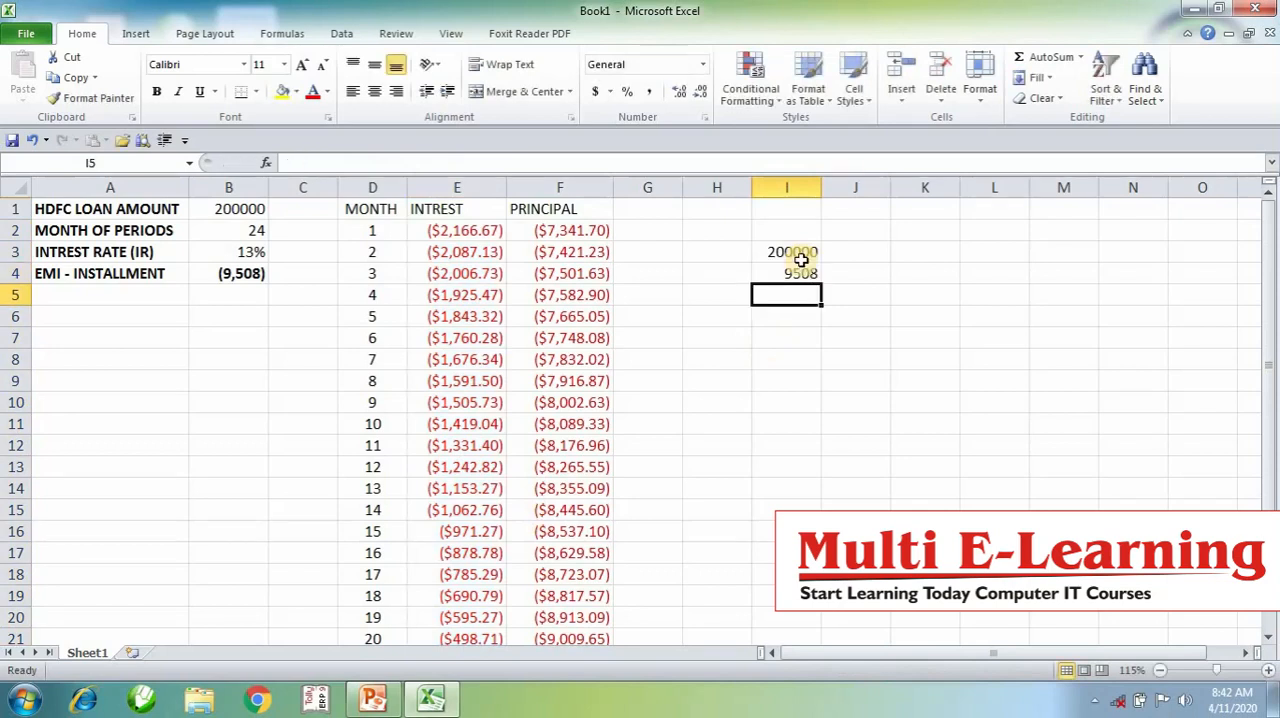
text(1)
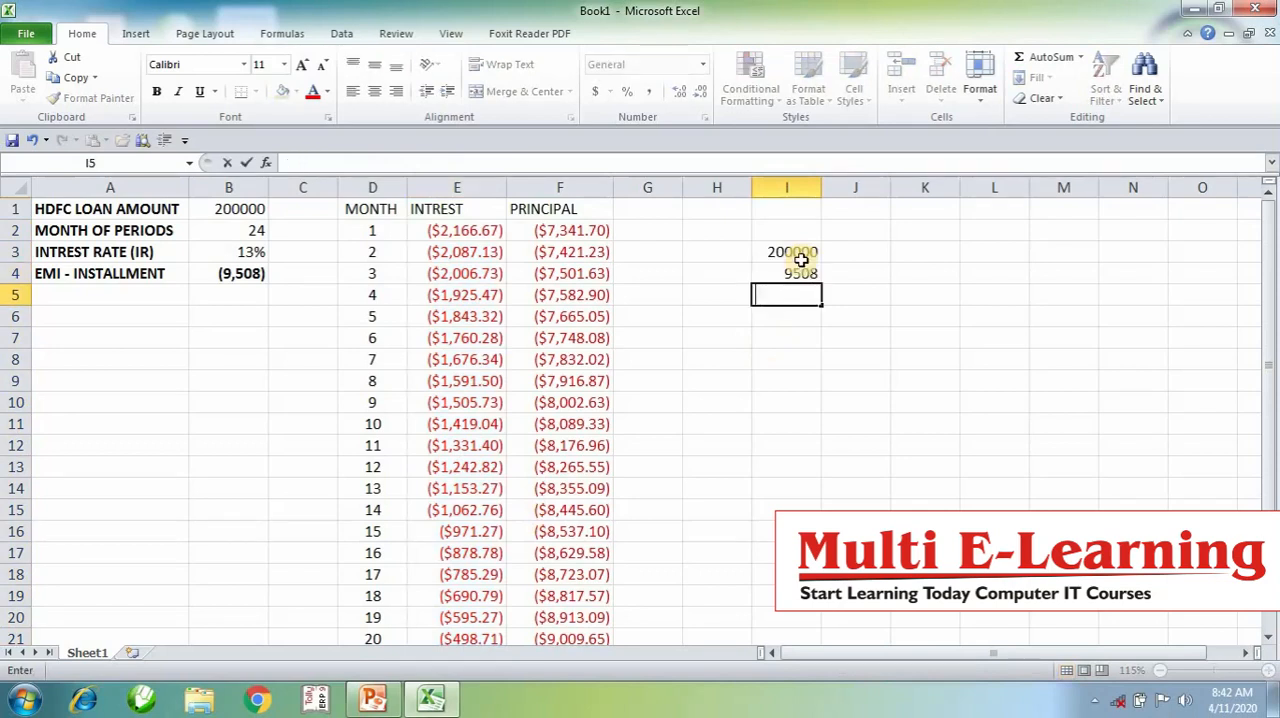
text(4)
key(Return)
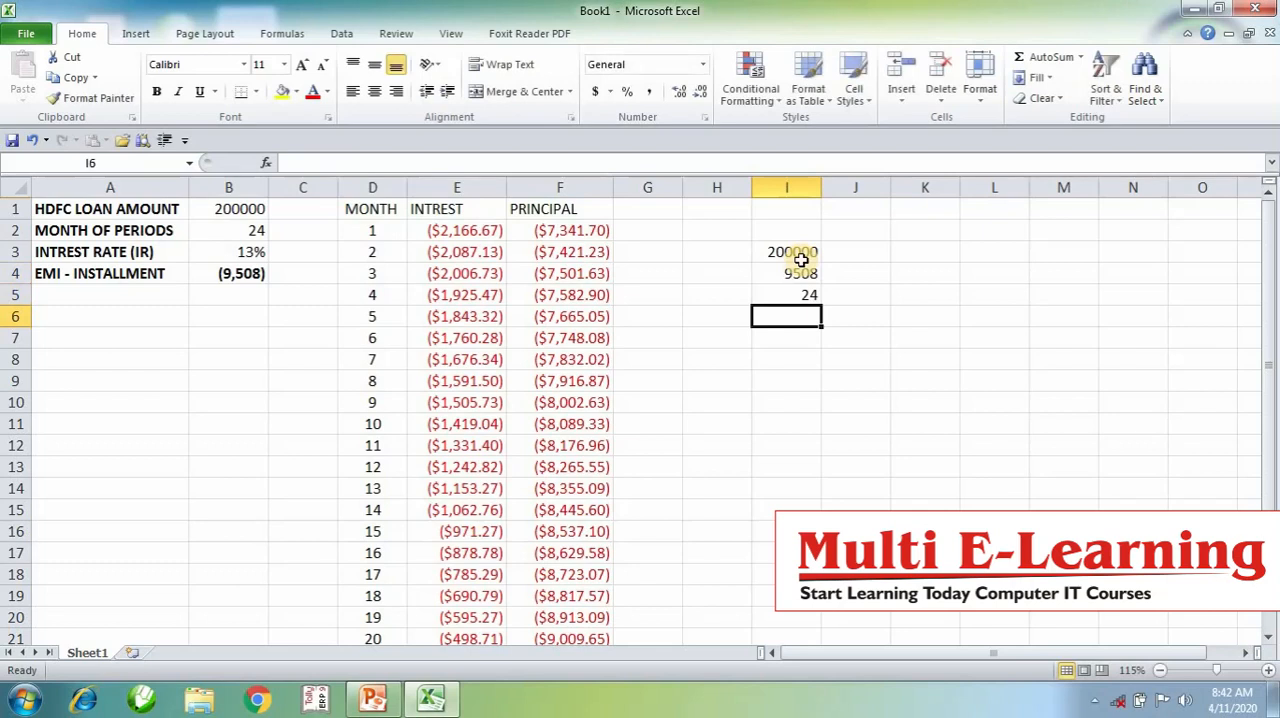
- Calculate the total repayment in I6 by multiplying the installment by the months with =I4*I5
text(=)
click(796, 270)
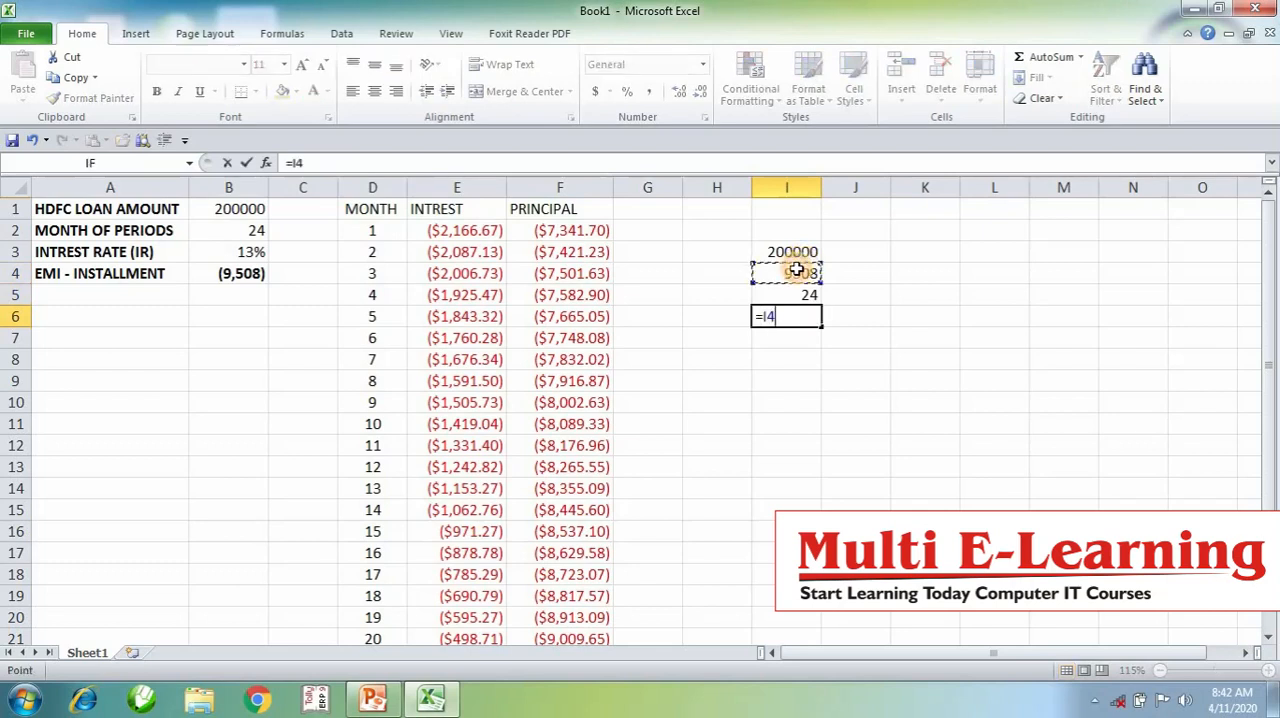
text(-)
click(796, 296)
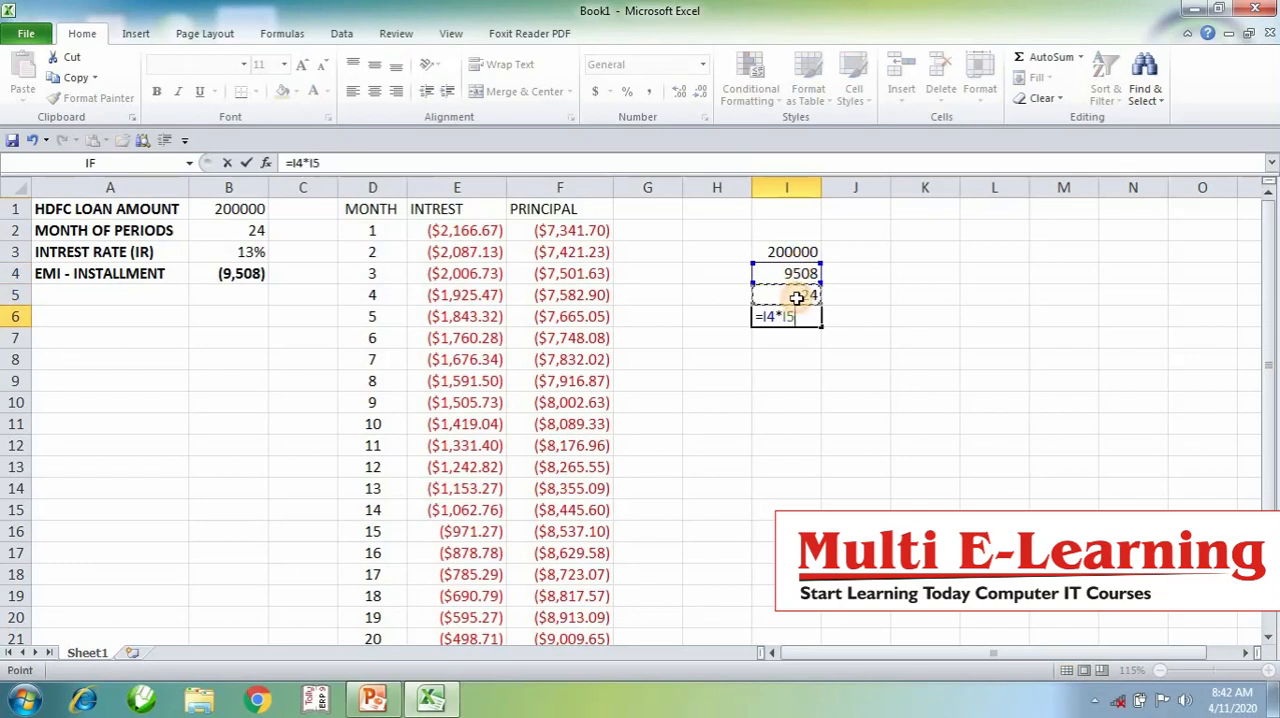
key(Return)
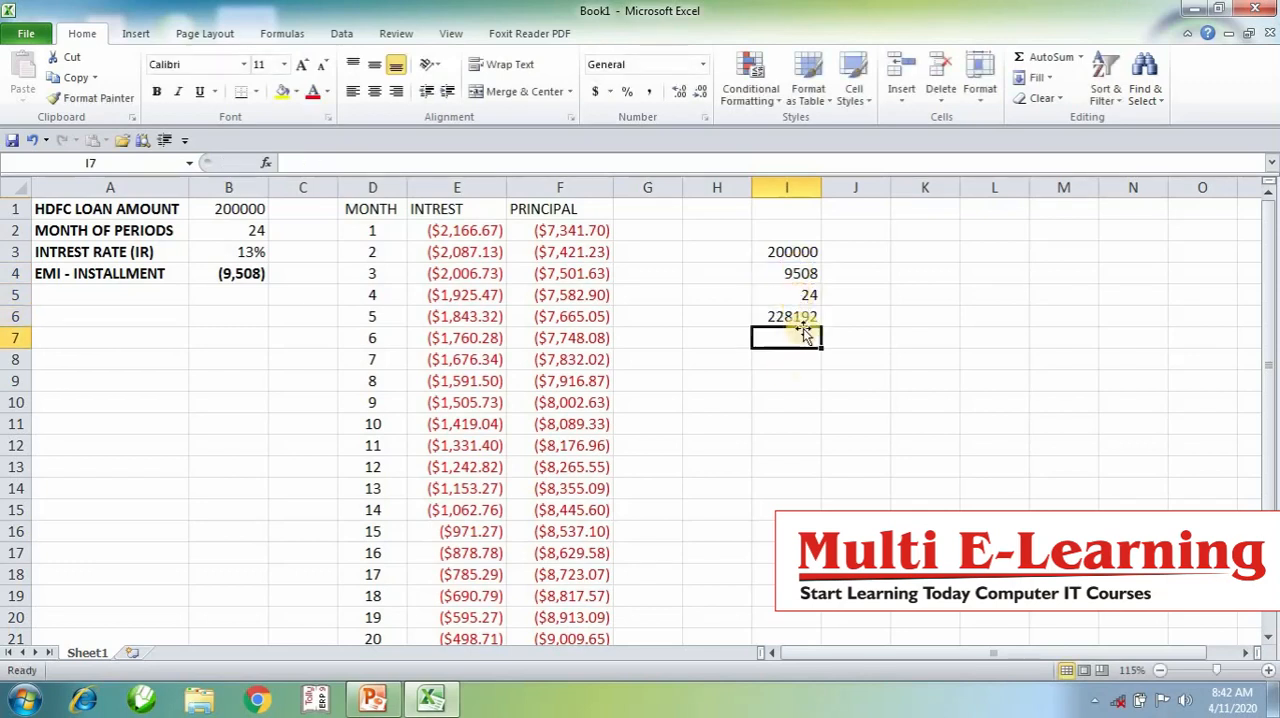
- Compare the loan amount in I3 and total repayment in I6 with the sum of the monthly interest in E2:E25
click(792, 250)
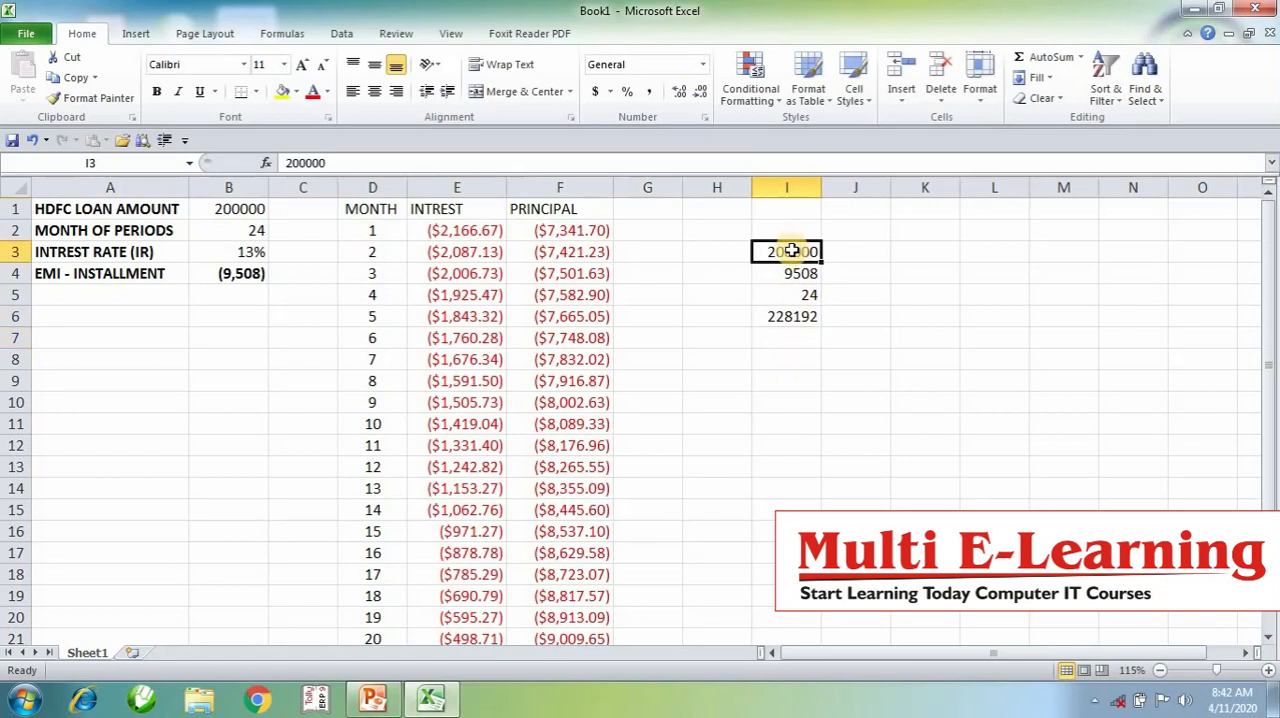
click(804, 320)
drag(480, 229, 466, 675)
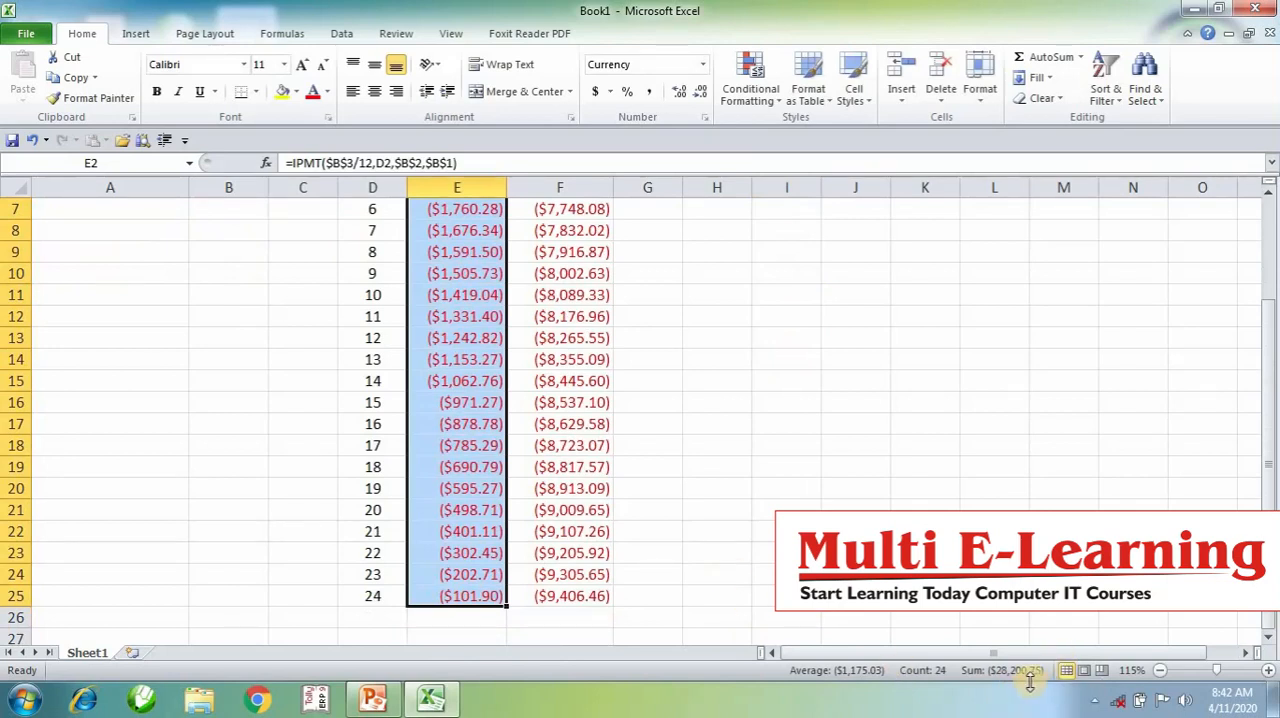
scroll(1062, 477, up, 2)
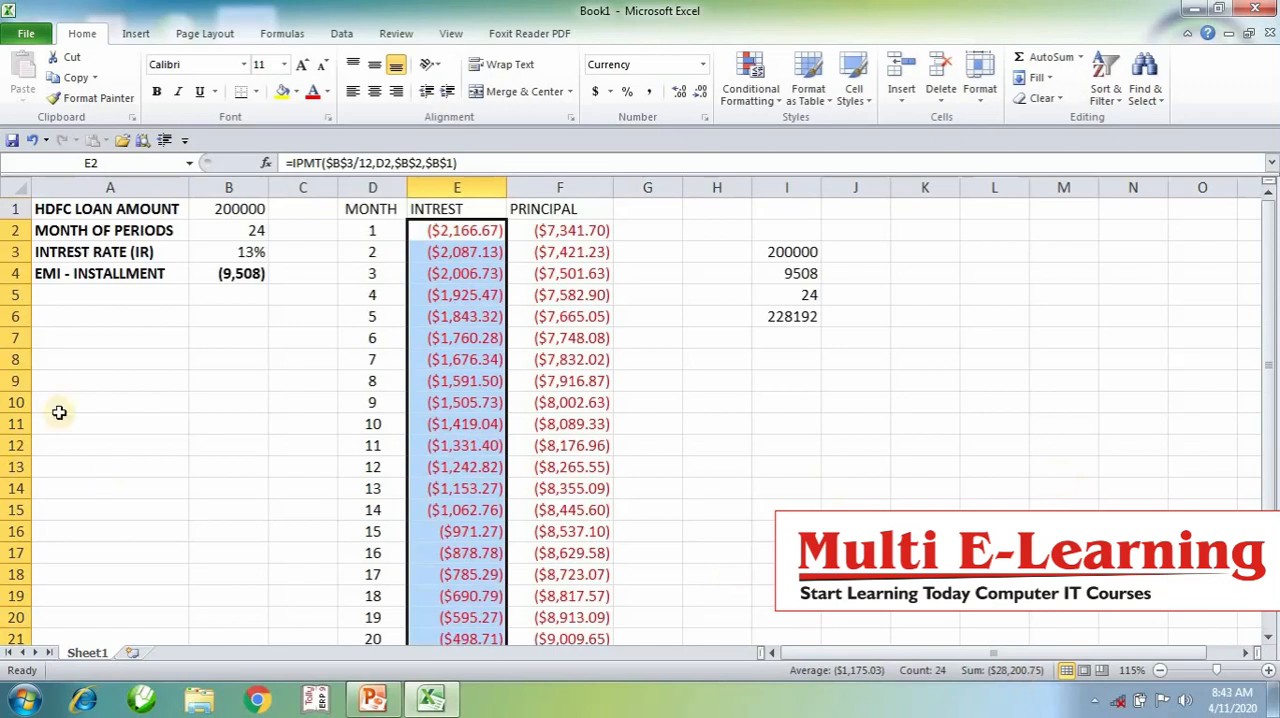
- Enter the function notes "PMT - EMI", "IPMT - INTREST" and "PPMT - PRINCIPAL" in cells A10 to A12
click(118, 398)
text(P)
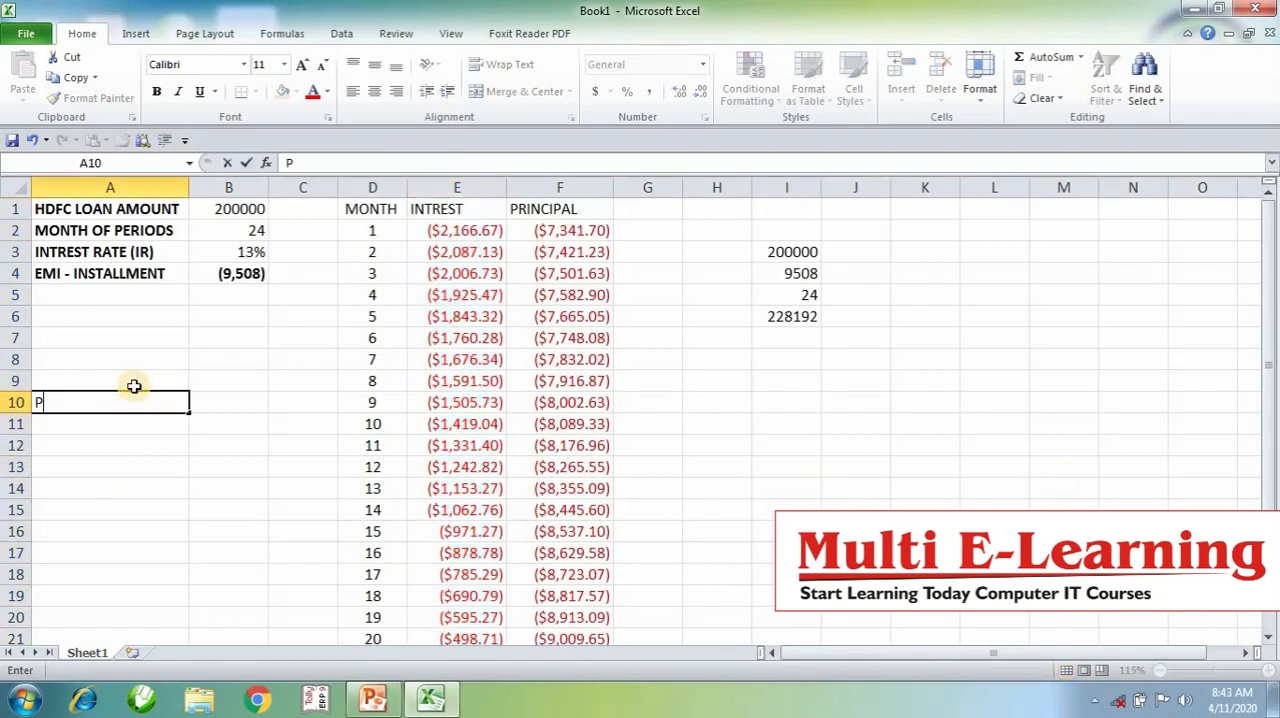
text(MT - EMI)
key(Return)
text(IPMT - INT)
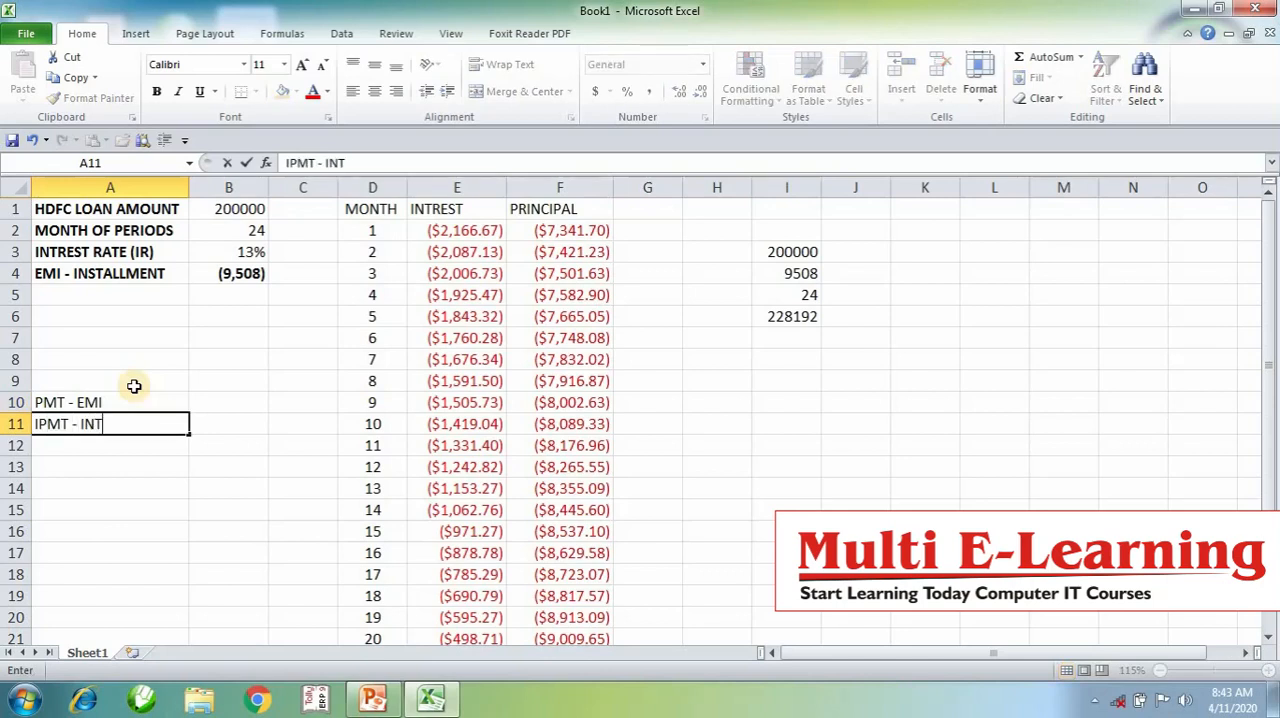
text(REST)
key(Return)
text(PPMT - PRINCIPAL)
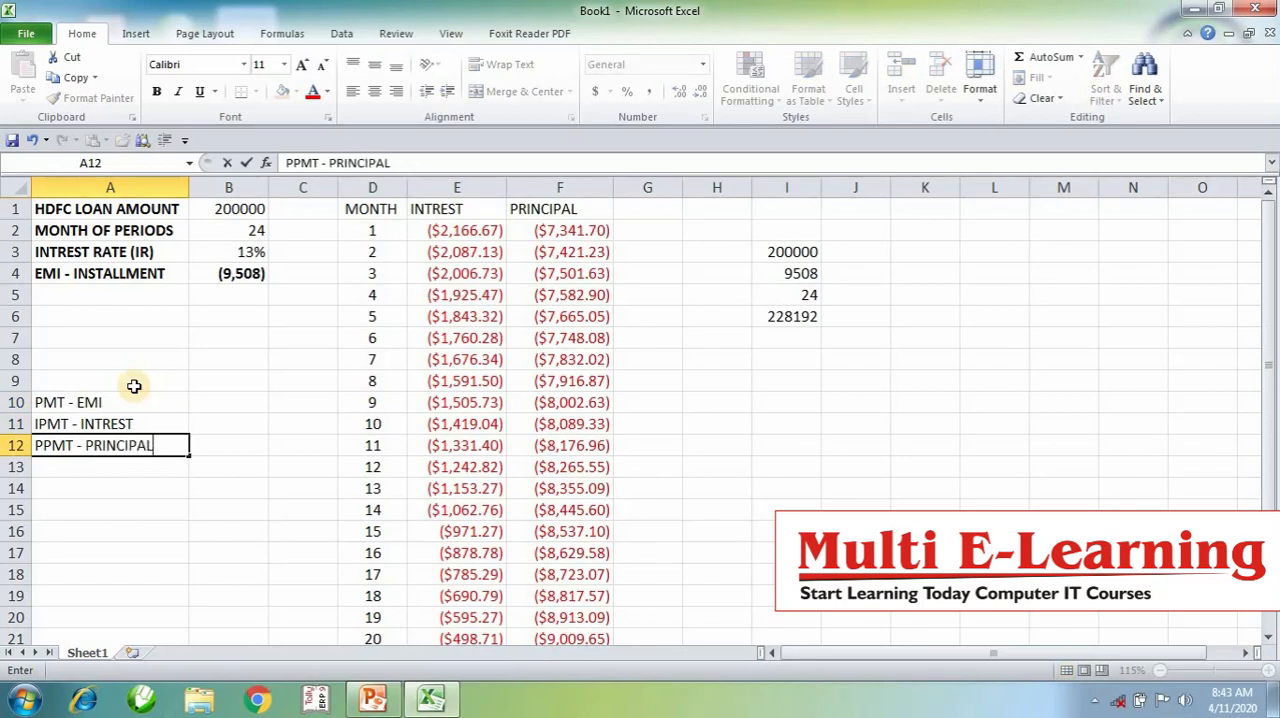
key(Return)
- Format the function notes in A9:A13 as bold with font size 14
drag(134, 386, 135, 467)
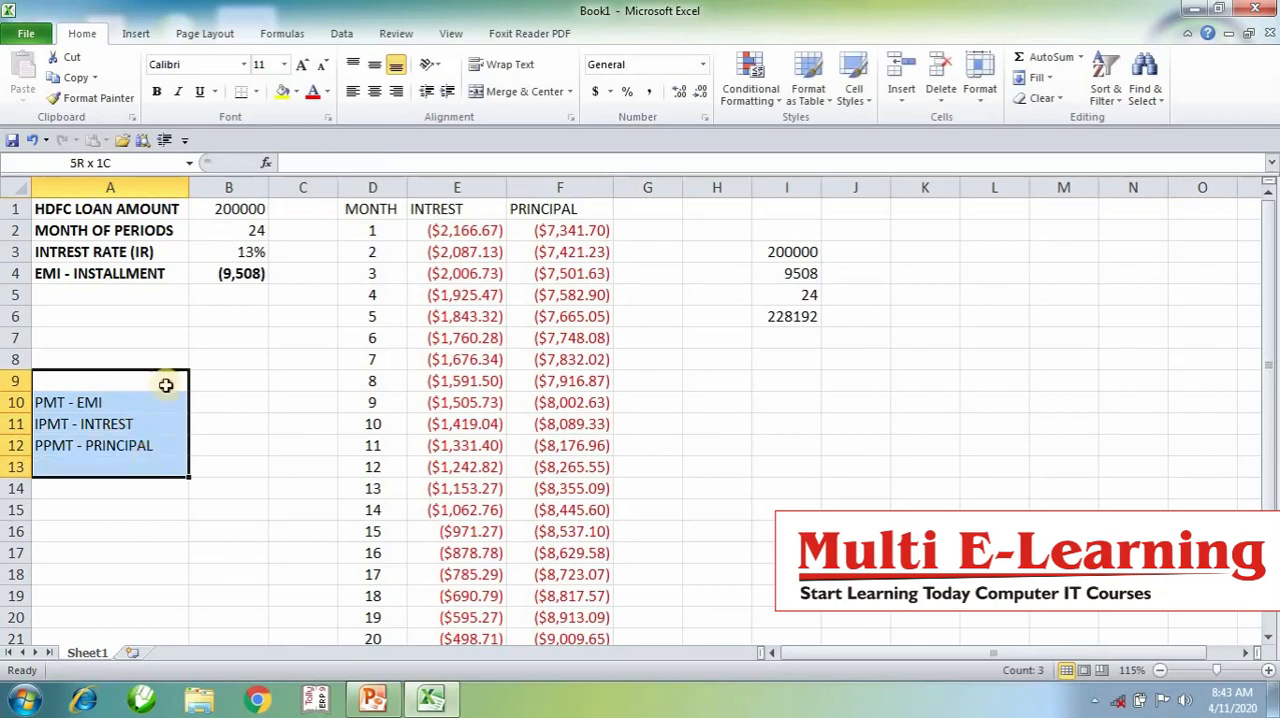
click(163, 96)
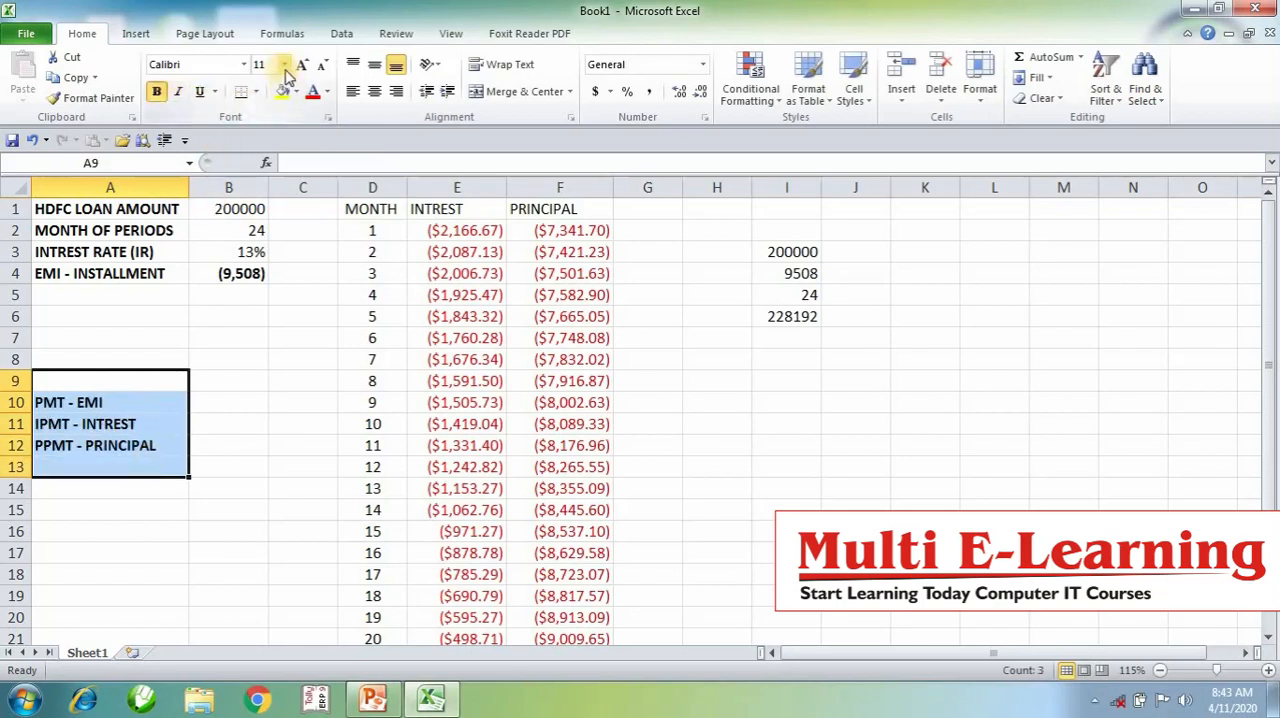
click(302, 66)
click(302, 66)
click(301, 408)
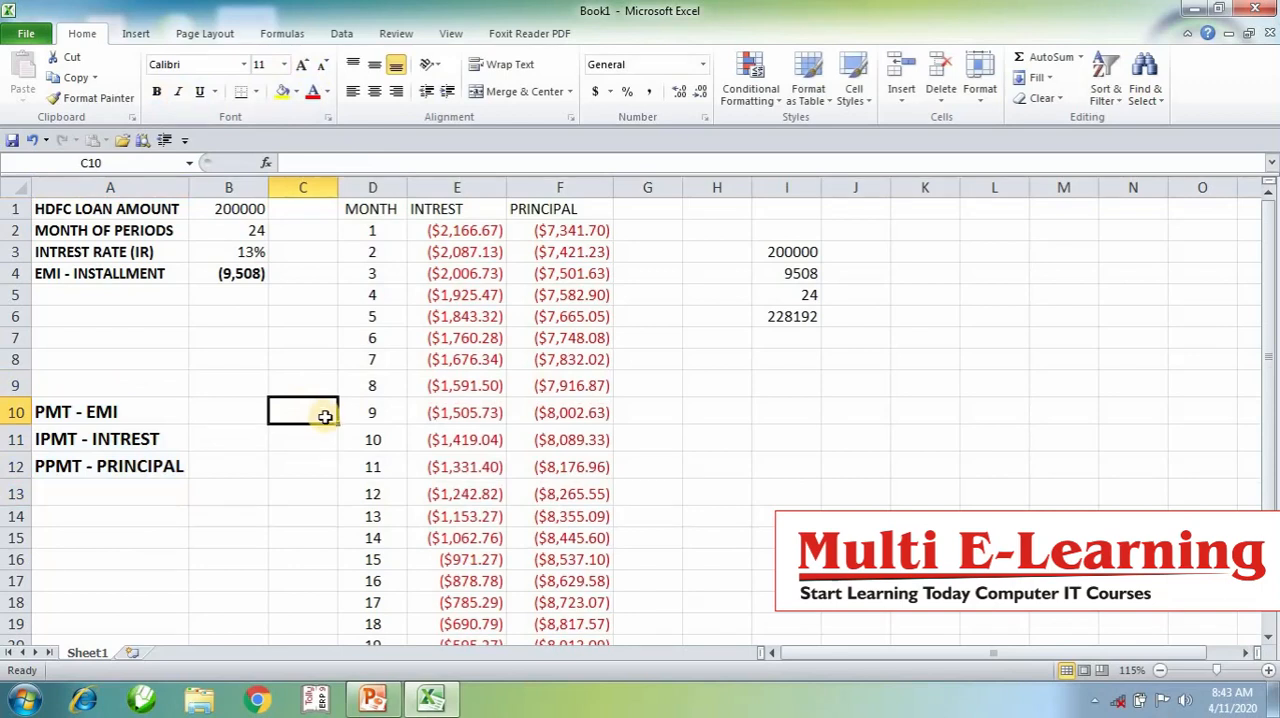
- Review the PMT, IPMT and PPMT notes in A10:A12 and the principal formula in F12
click(102, 411)
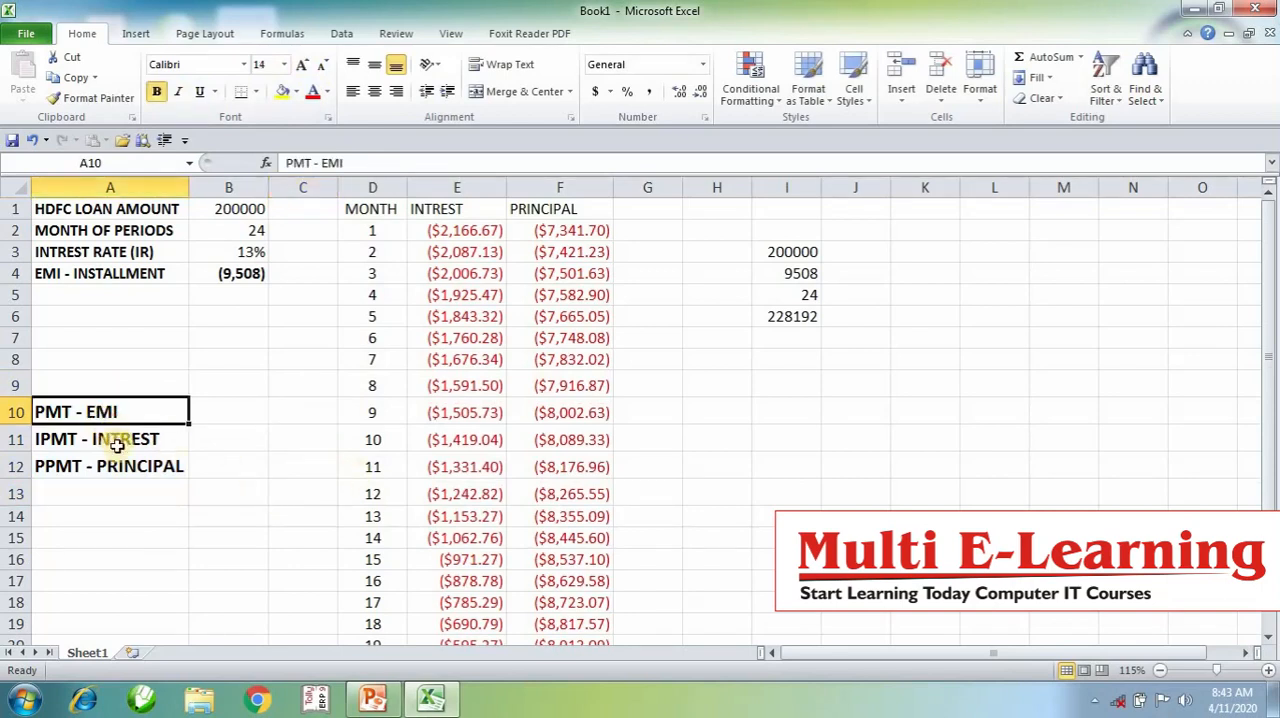
click(117, 447)
click(122, 467)
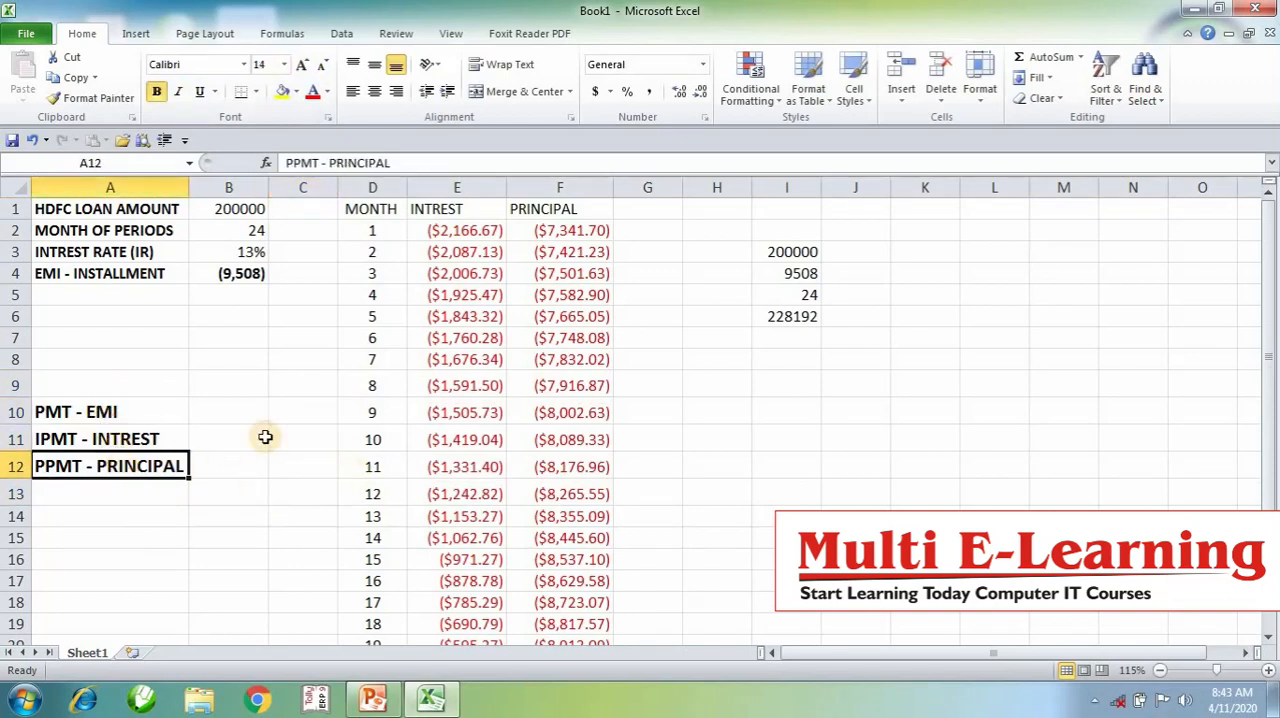
click(582, 458)
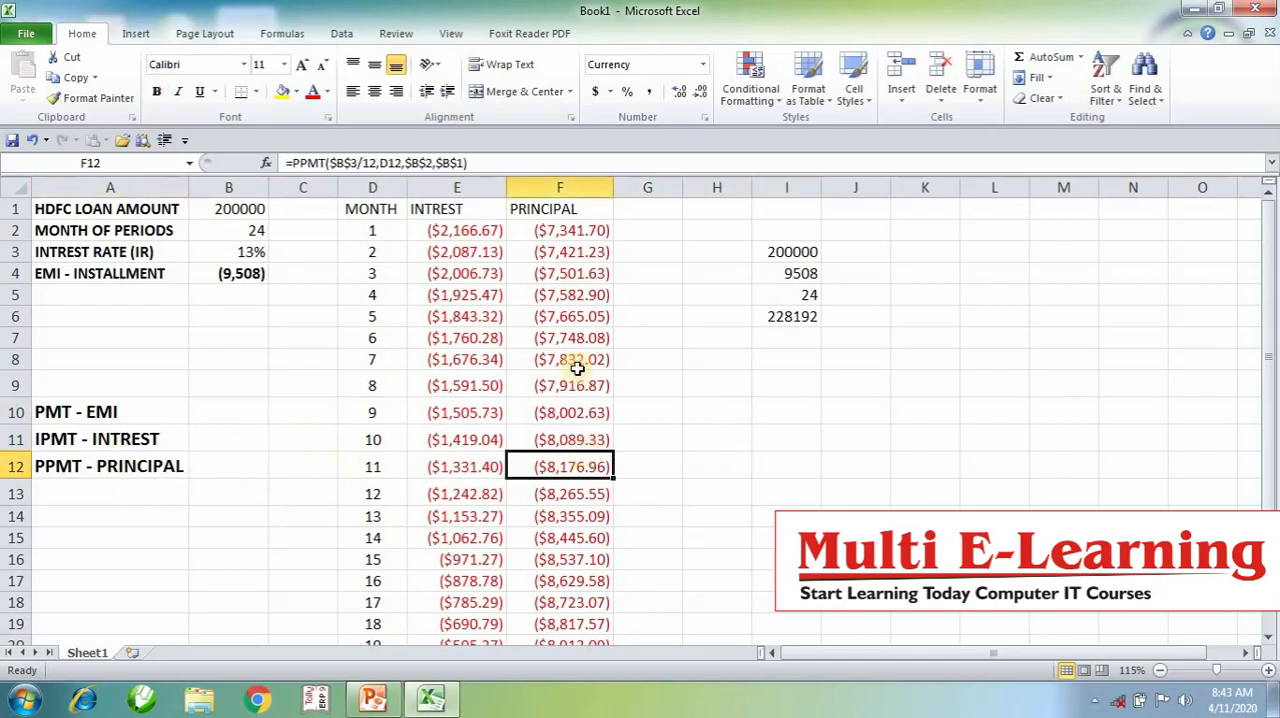